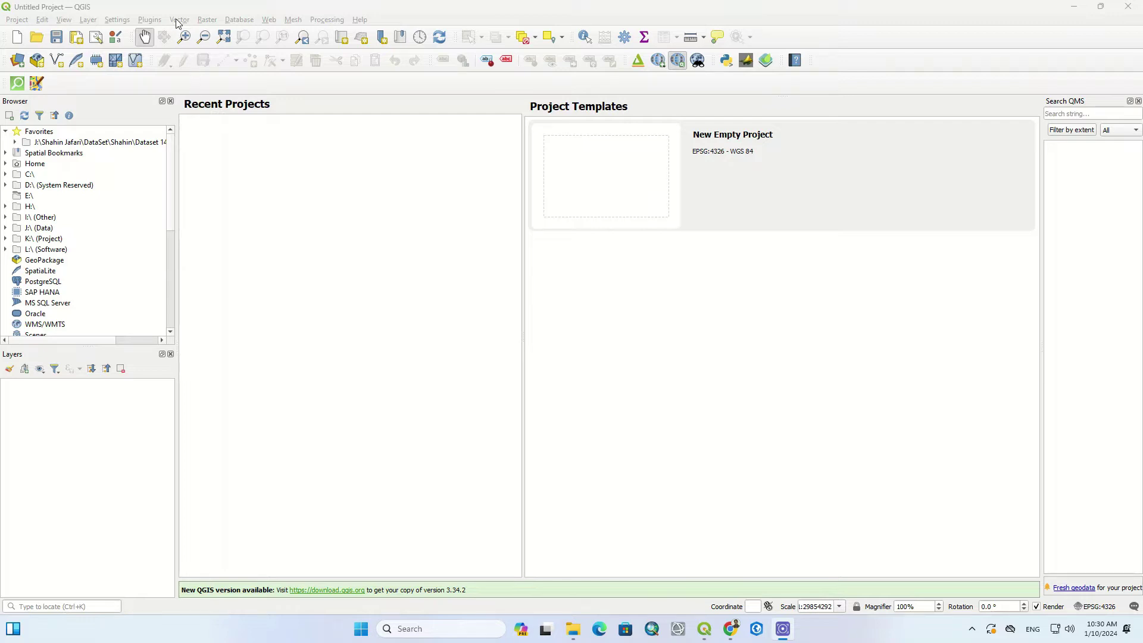
# In Plugin Manager's Not installed list, search 'hcm' to find HCMGIS
pyautogui.click(148, 20)
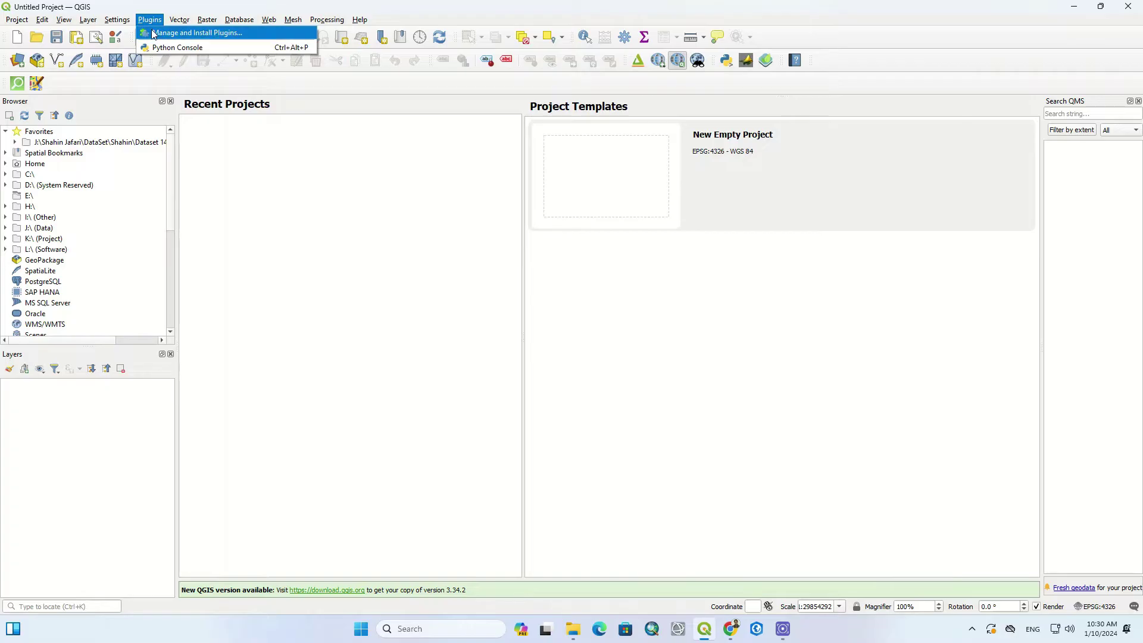
pyautogui.click(246, 34)
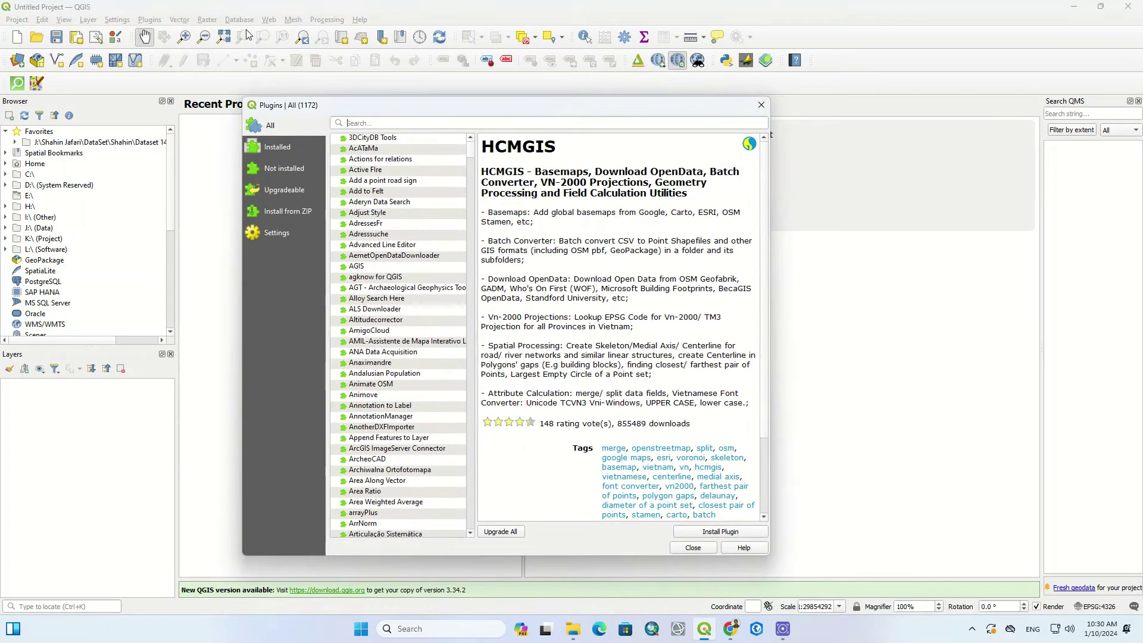
pyautogui.click(298, 170)
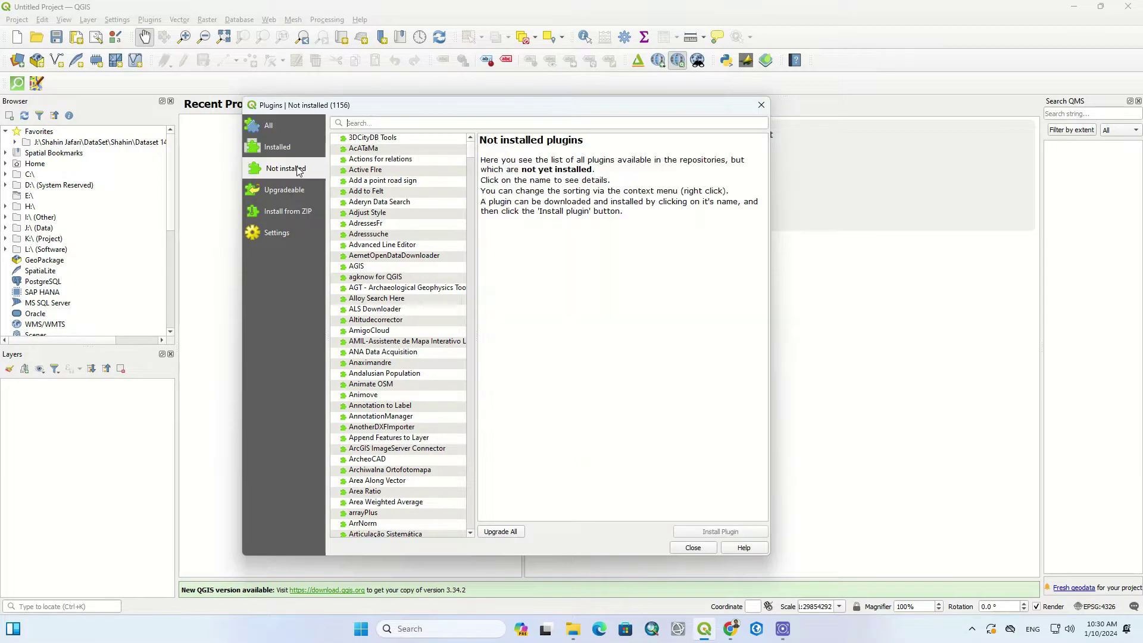
pyautogui.click(374, 121)
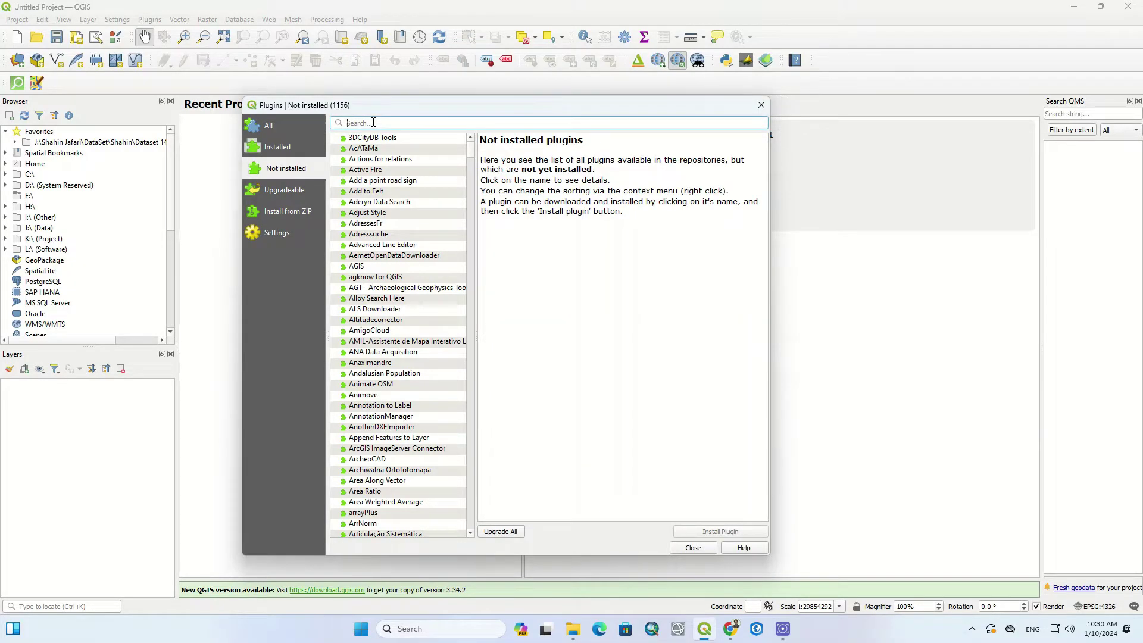
pyautogui.write('h')
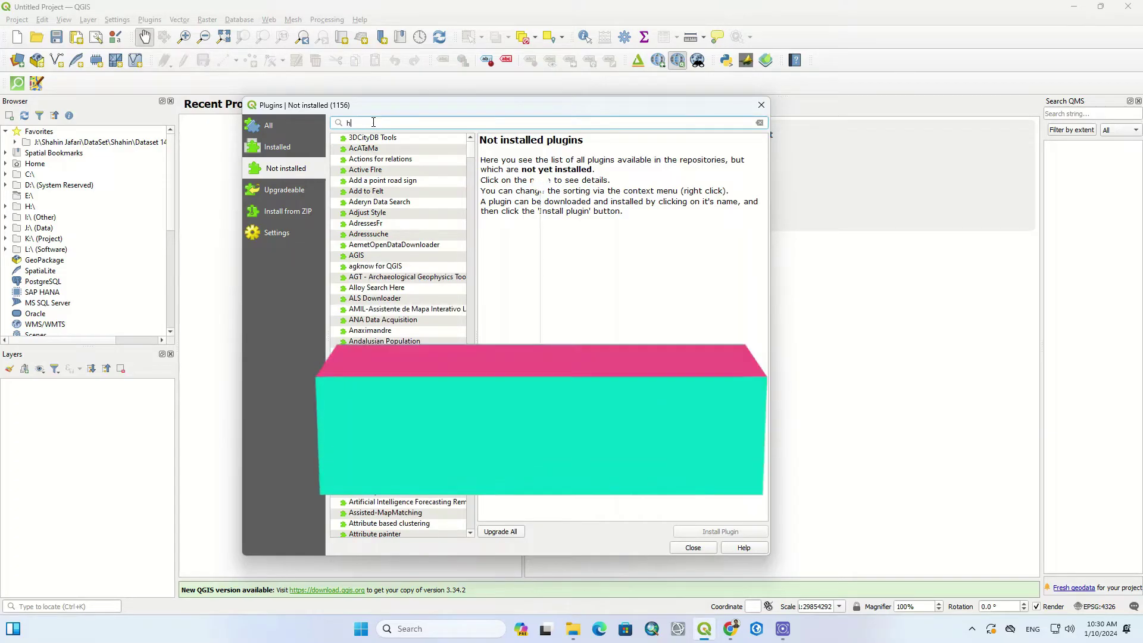
pyautogui.write('cm')
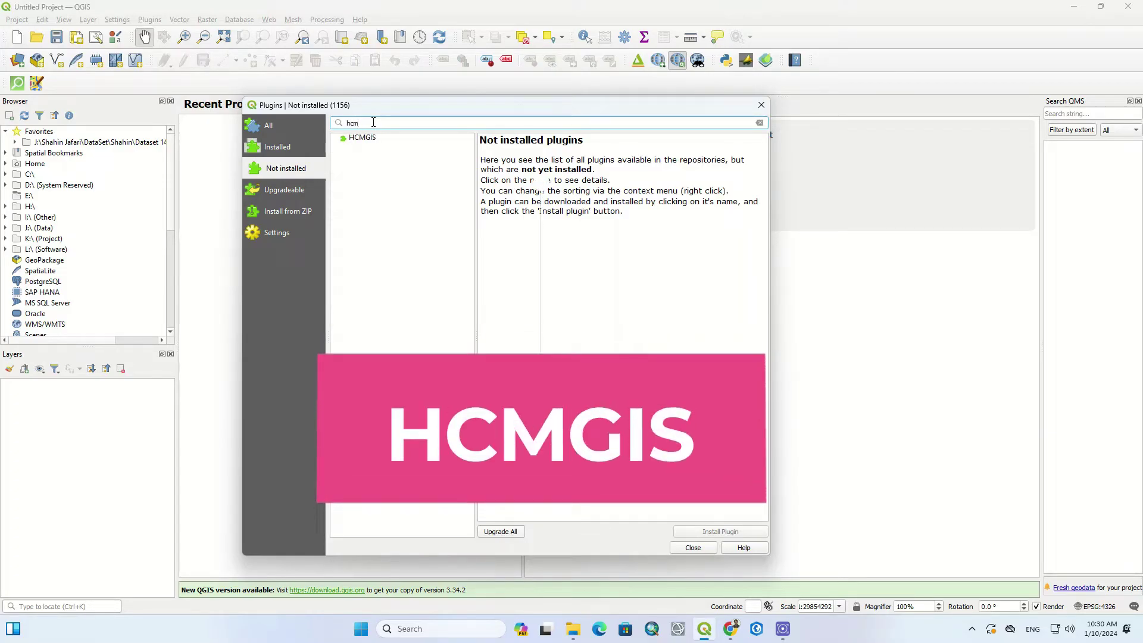
pyautogui.click(376, 140)
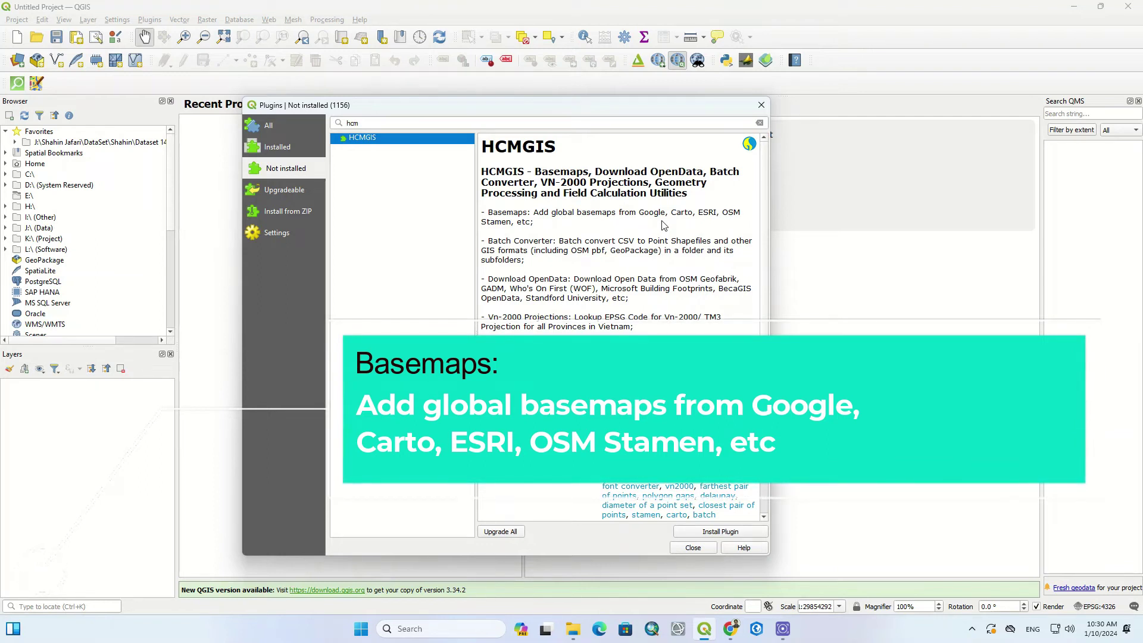
pyautogui.doubleClick(507, 213)
pyautogui.tripleClick(508, 213)
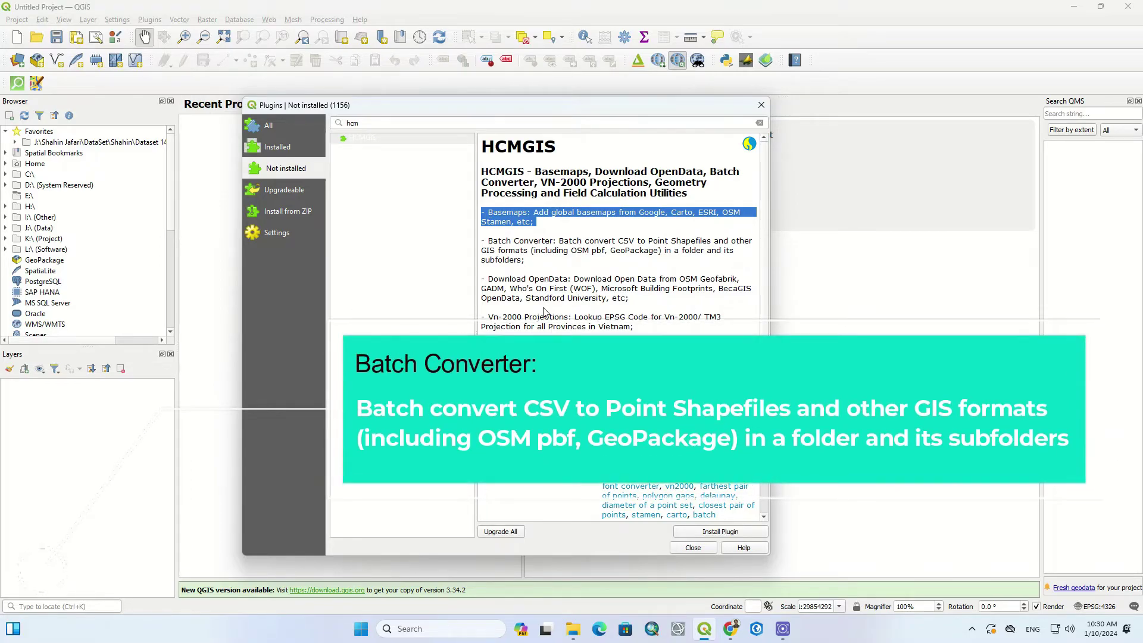
pyautogui.click(542, 268)
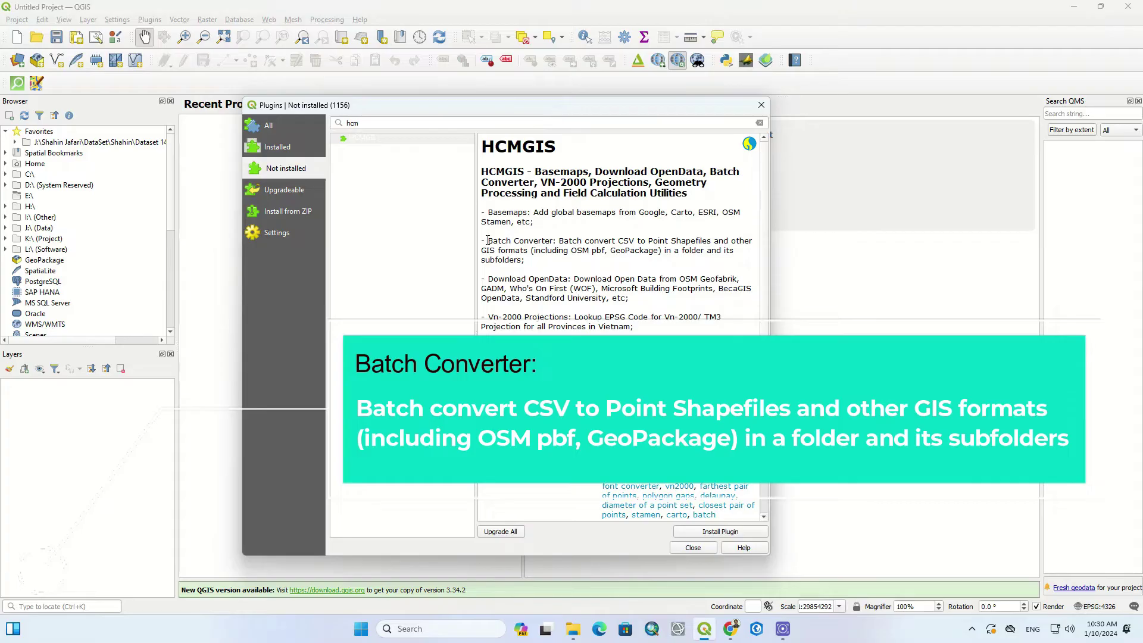
pyautogui.moveTo(489, 243); pyautogui.dragTo(626, 375)
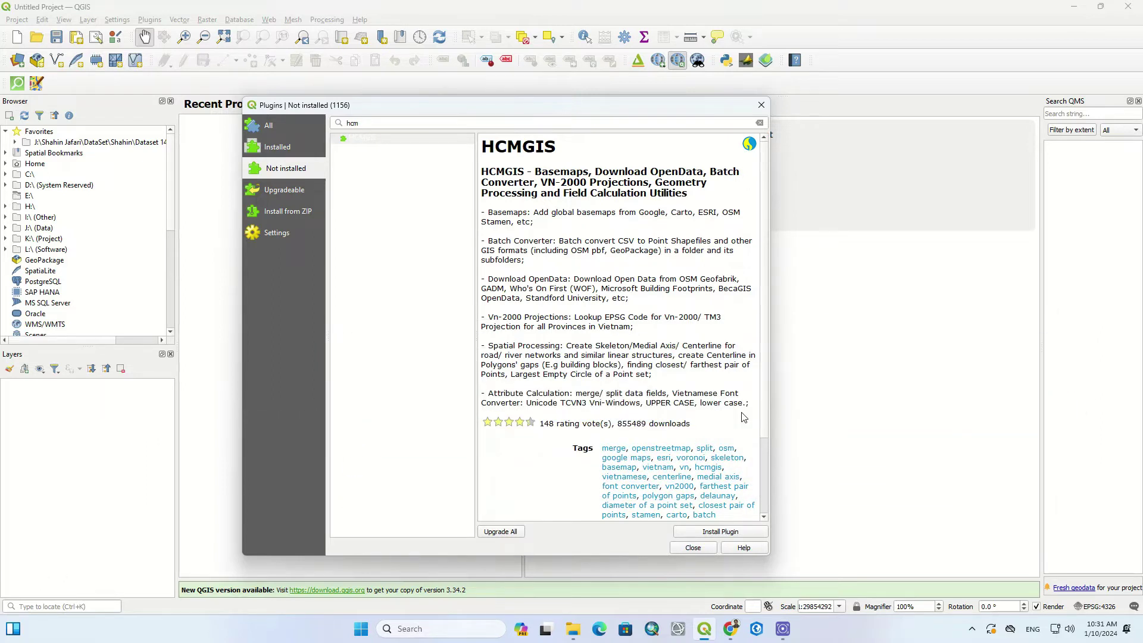
pyautogui.scroll(-2, 743, 418)
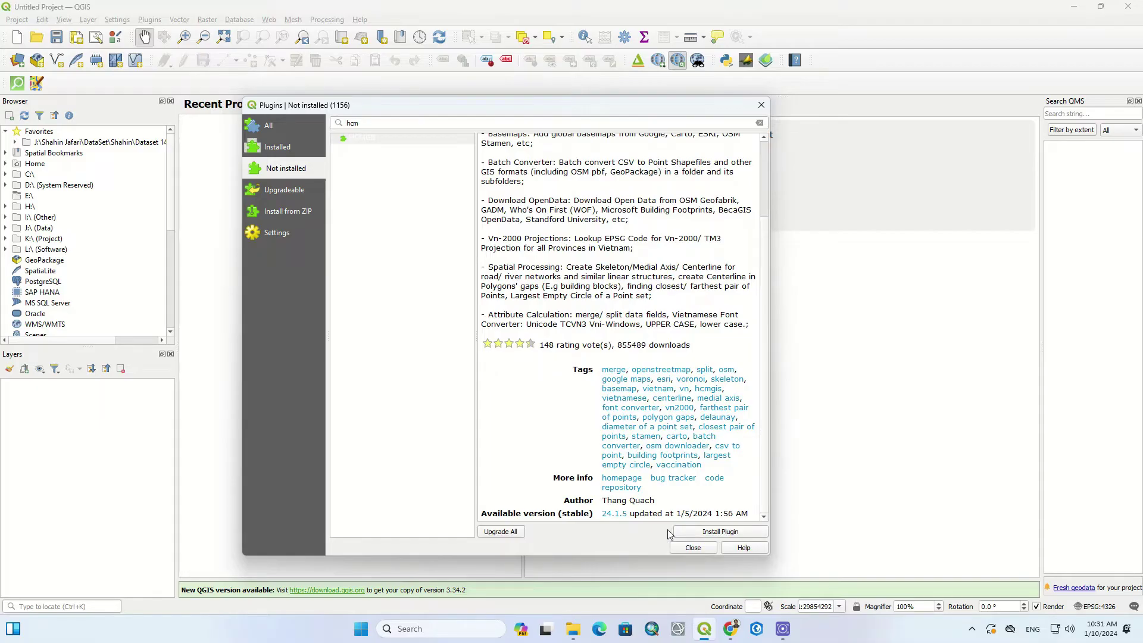
# Install HCMGIS, then toggle it off and back on in the Installed list
pyautogui.click(684, 533)
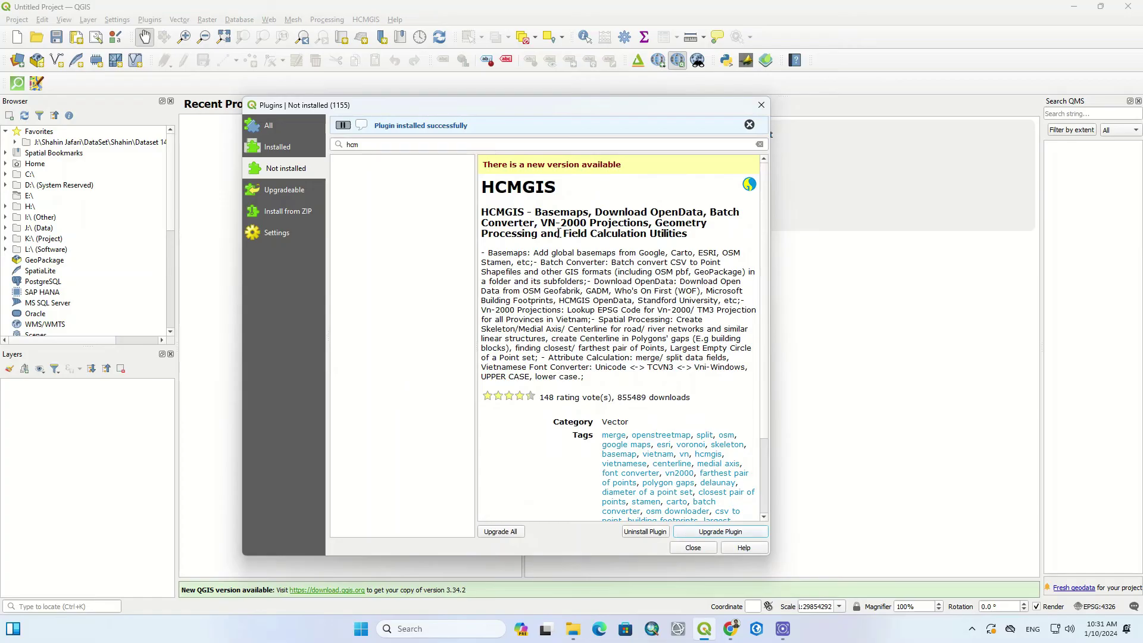
pyautogui.click(284, 150)
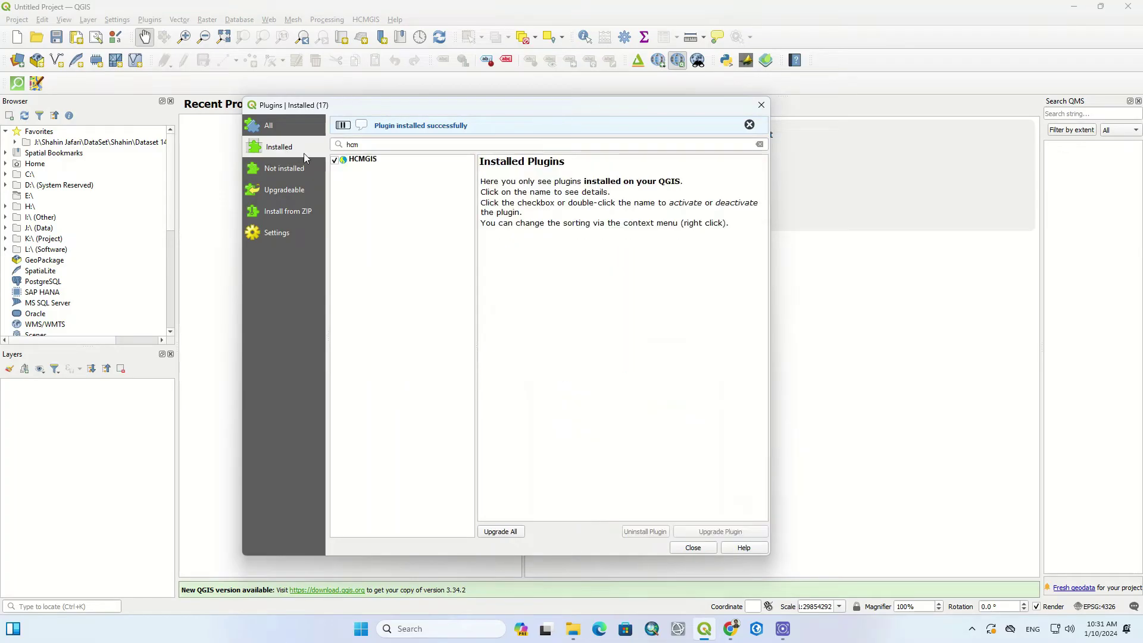
pyautogui.click(334, 140)
pyautogui.click(335, 139)
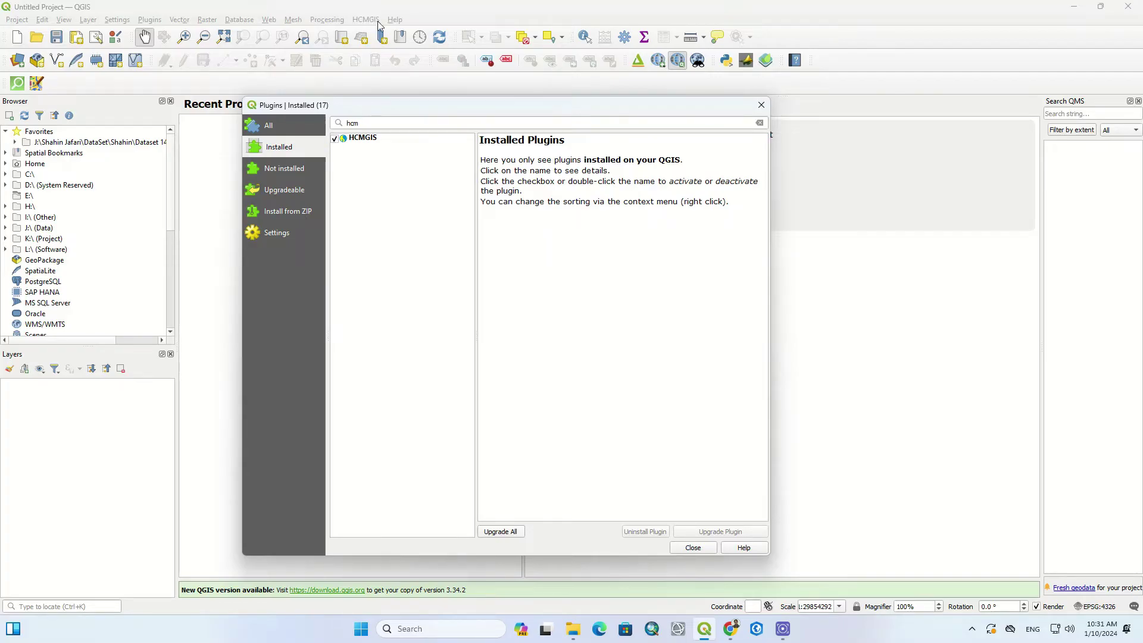
pyautogui.click(335, 140)
# View HCMGIS details, close the plugin manager, and start a New Empty Project
pyautogui.click(410, 141)
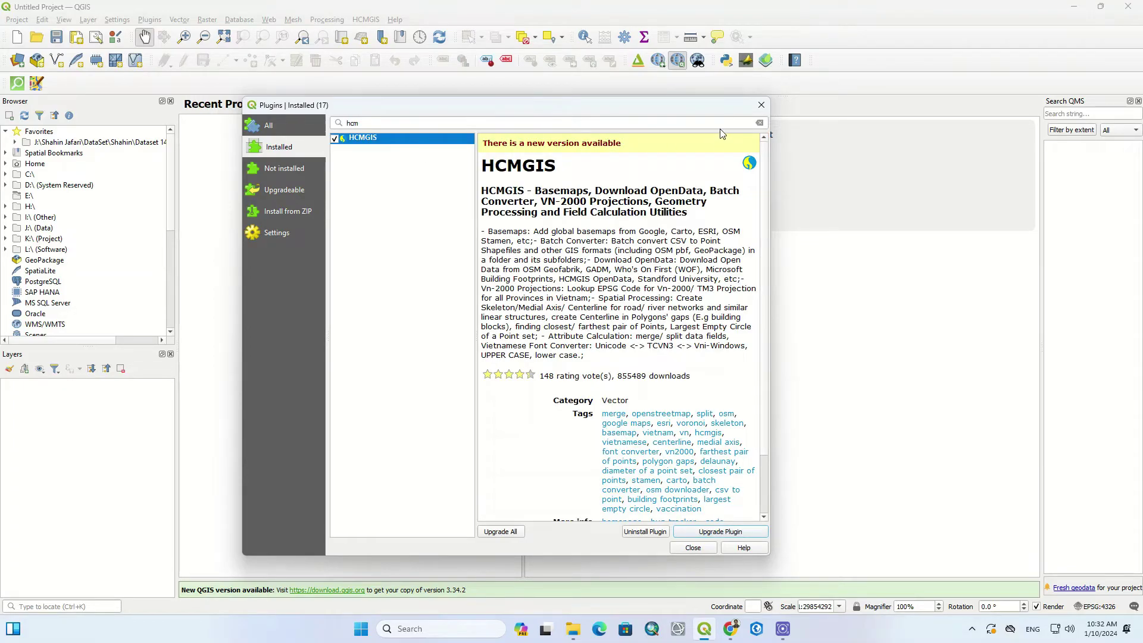
pyautogui.click(761, 107)
pyautogui.doubleClick(596, 173)
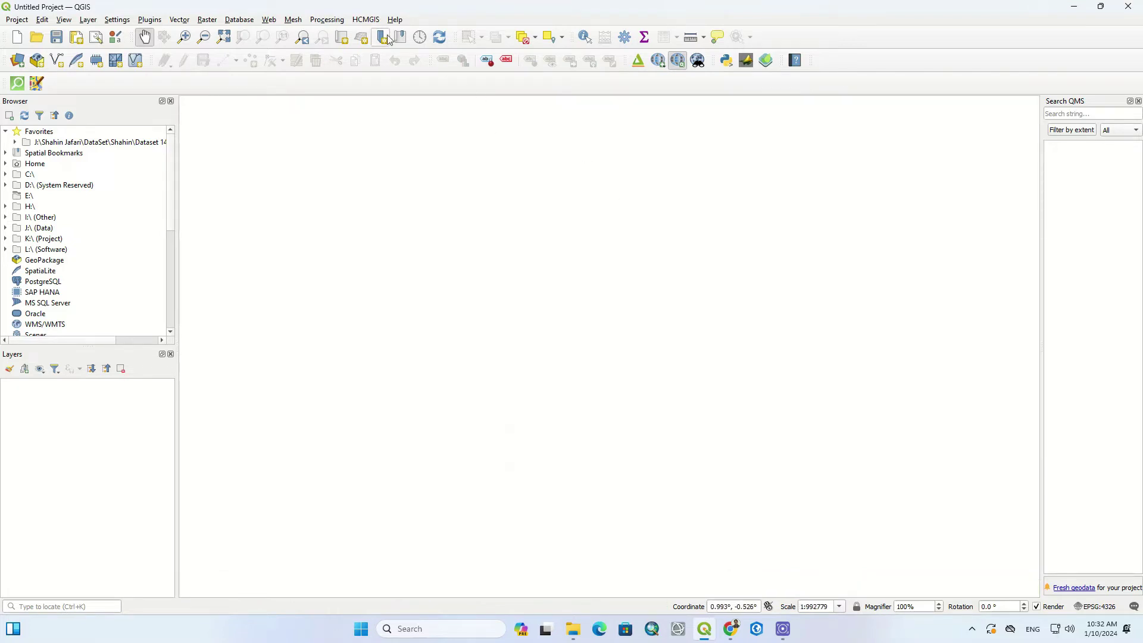
# Add the HCMGIS Google Maps basemap to the empty project
pyautogui.click(365, 22)
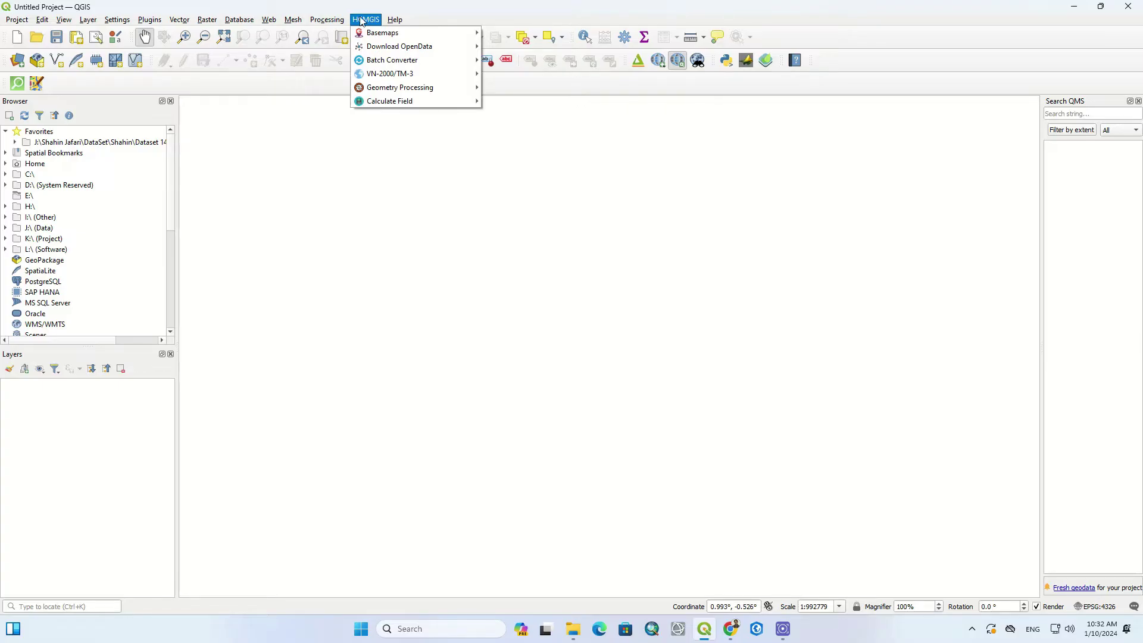
pyautogui.moveTo(383, 33)
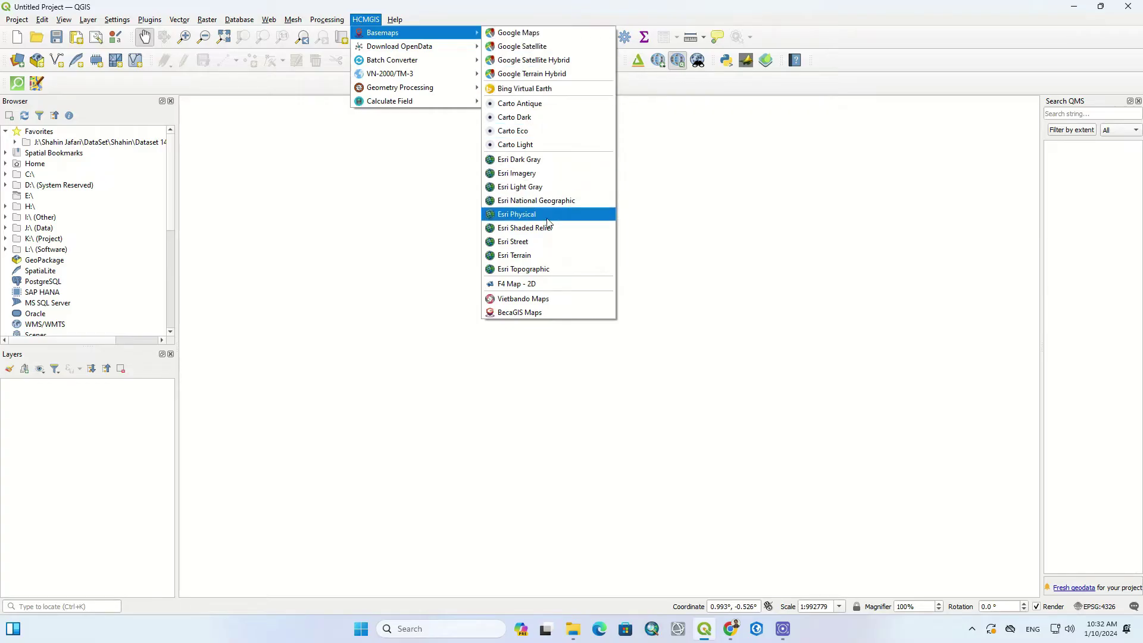
pyautogui.click(566, 35)
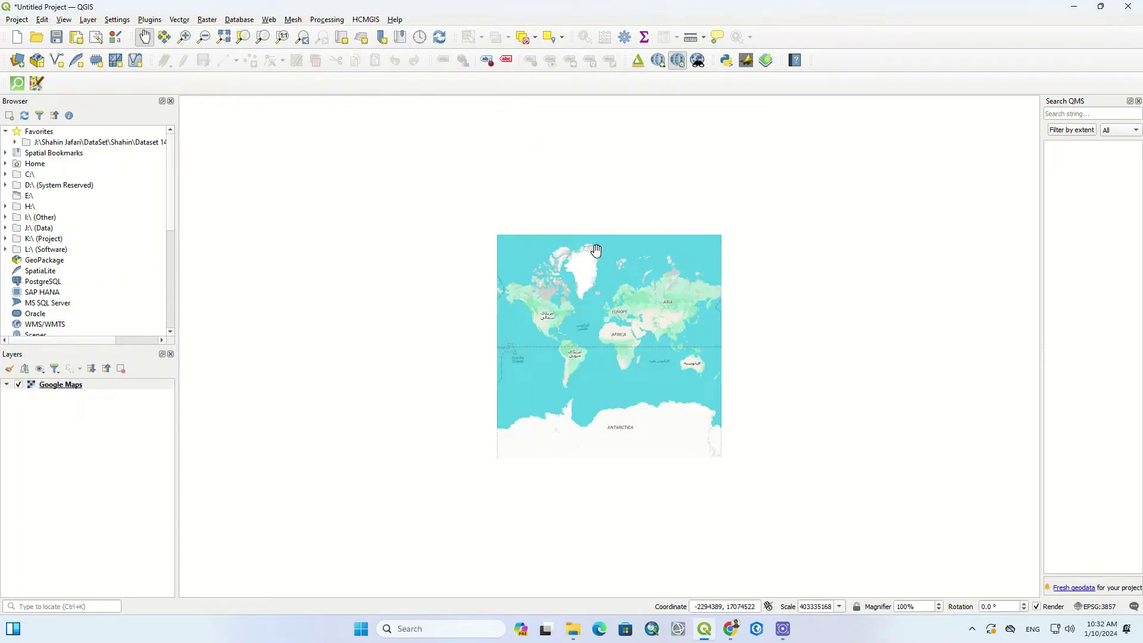
pyautogui.scroll(2, 679, 327)
pyautogui.scroll(1, 484, 313)
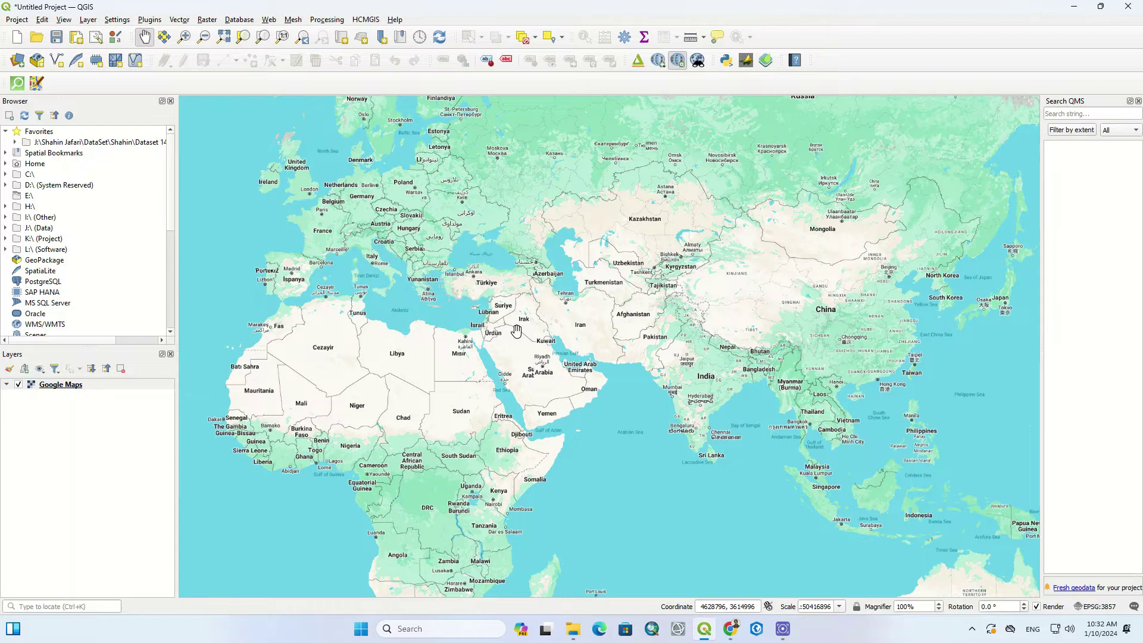
# Add the Google Satellite and Bing Virtual Earth basemaps from HCMGIS
pyautogui.click(368, 19)
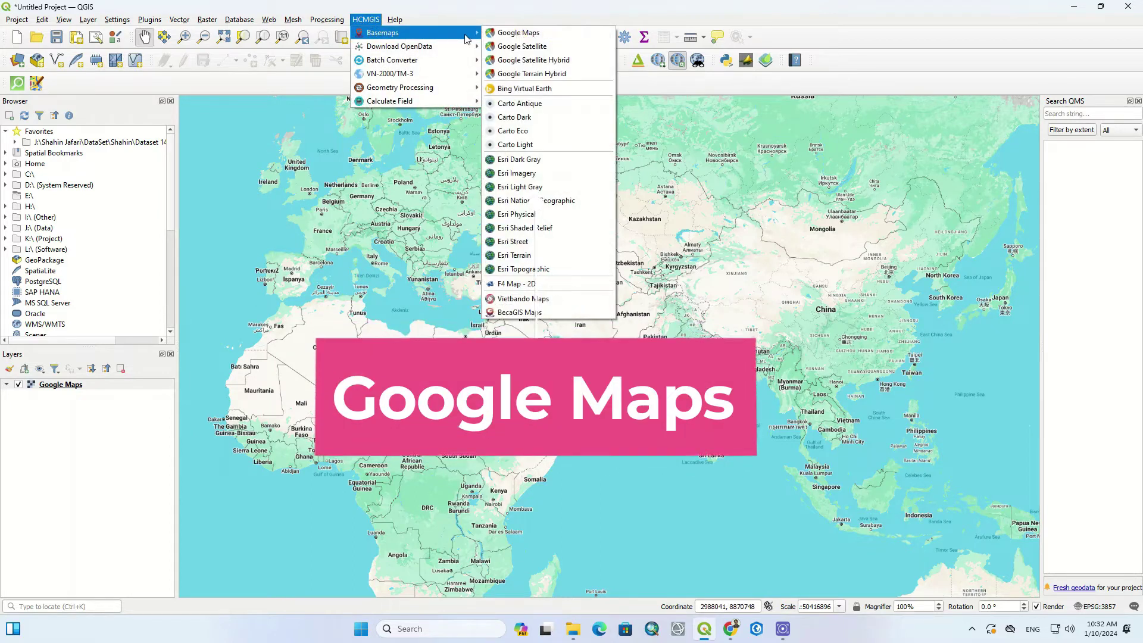
pyautogui.click(546, 52)
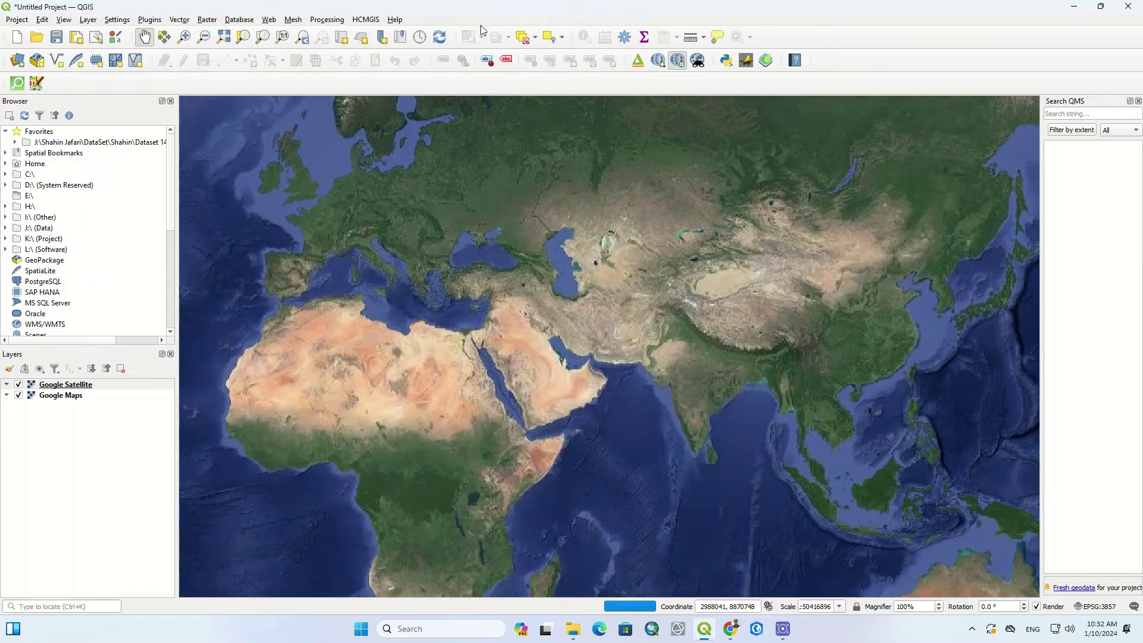
pyautogui.click(377, 23)
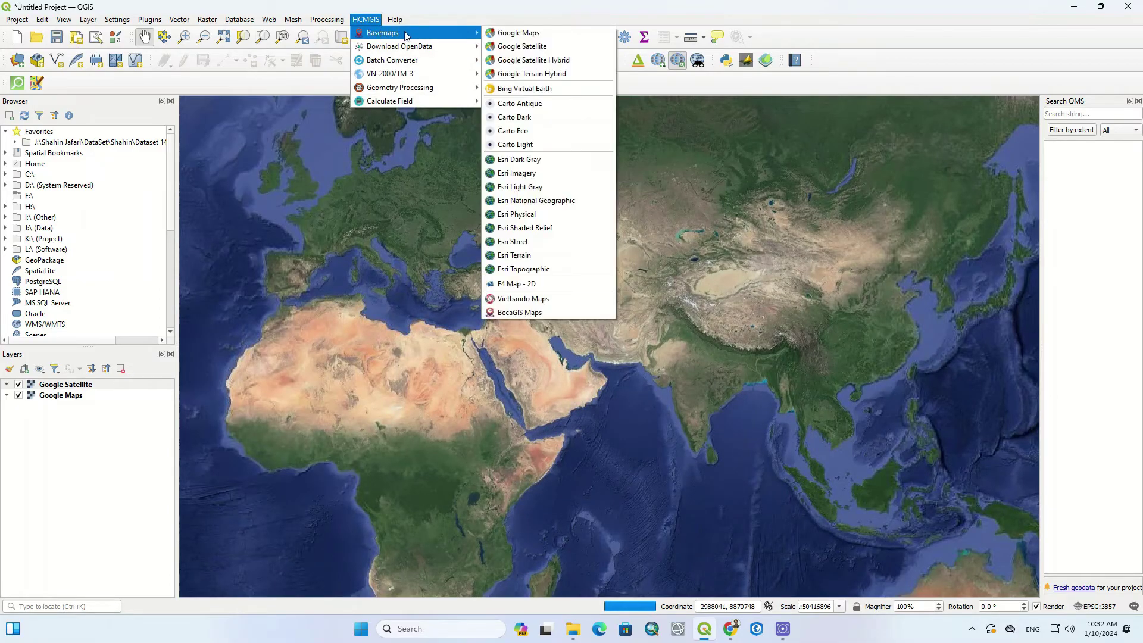
pyautogui.moveTo(382, 33)
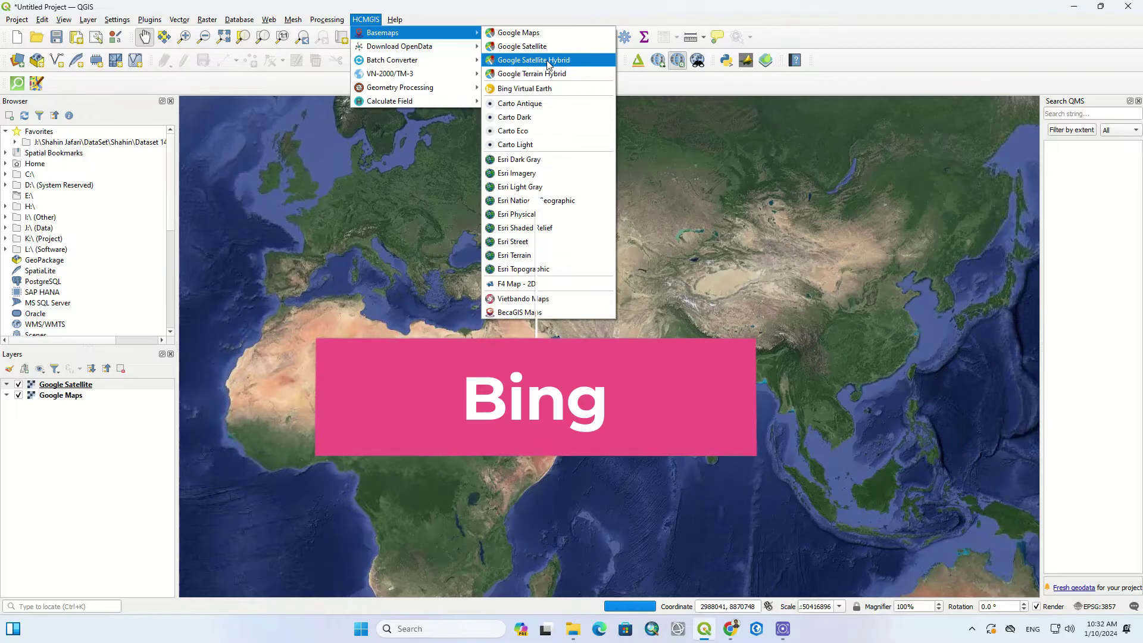
pyautogui.click(552, 88)
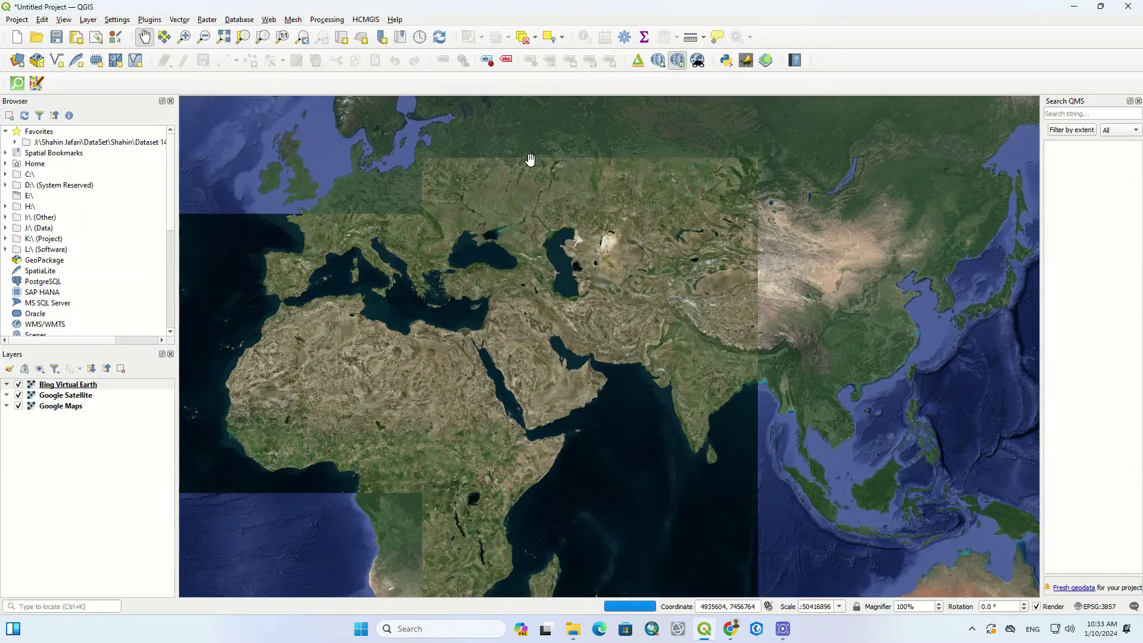
pyautogui.click(365, 19)
pyautogui.moveTo(382, 32)
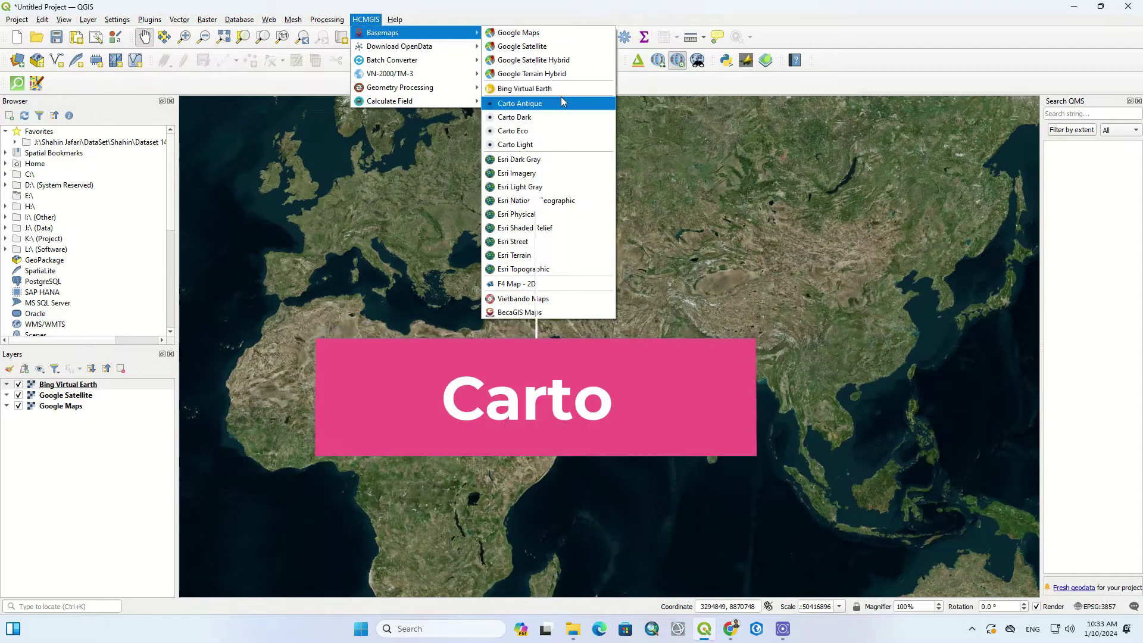
# Add the Carto Antique and Carto Dark basemaps from HCMGIS
pyautogui.click(565, 105)
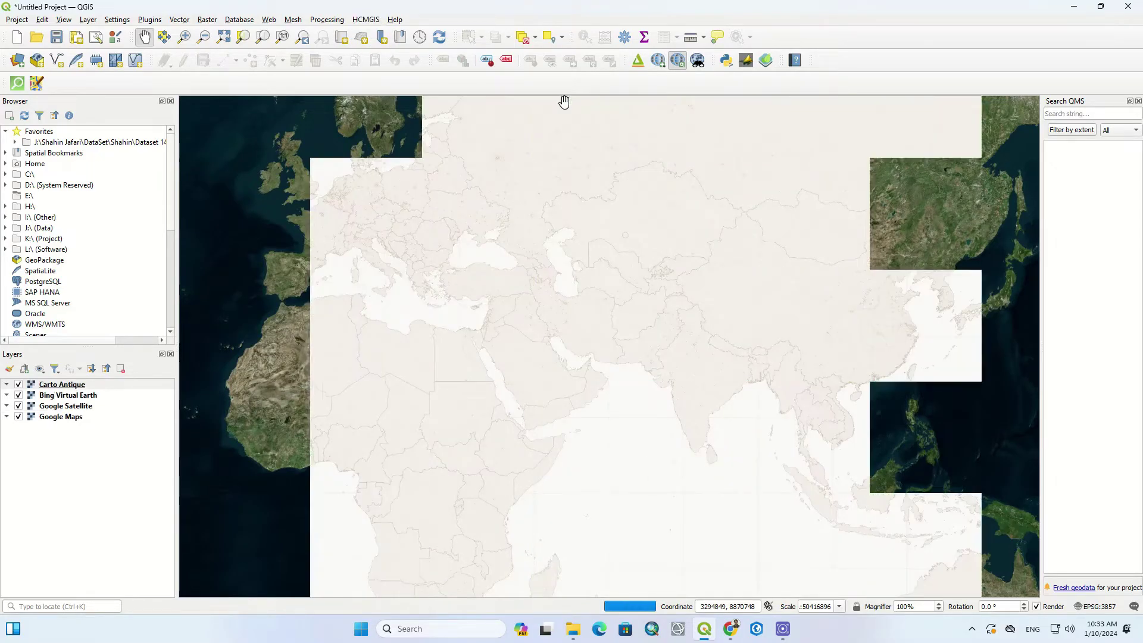
pyautogui.click(365, 19)
pyautogui.click(546, 123)
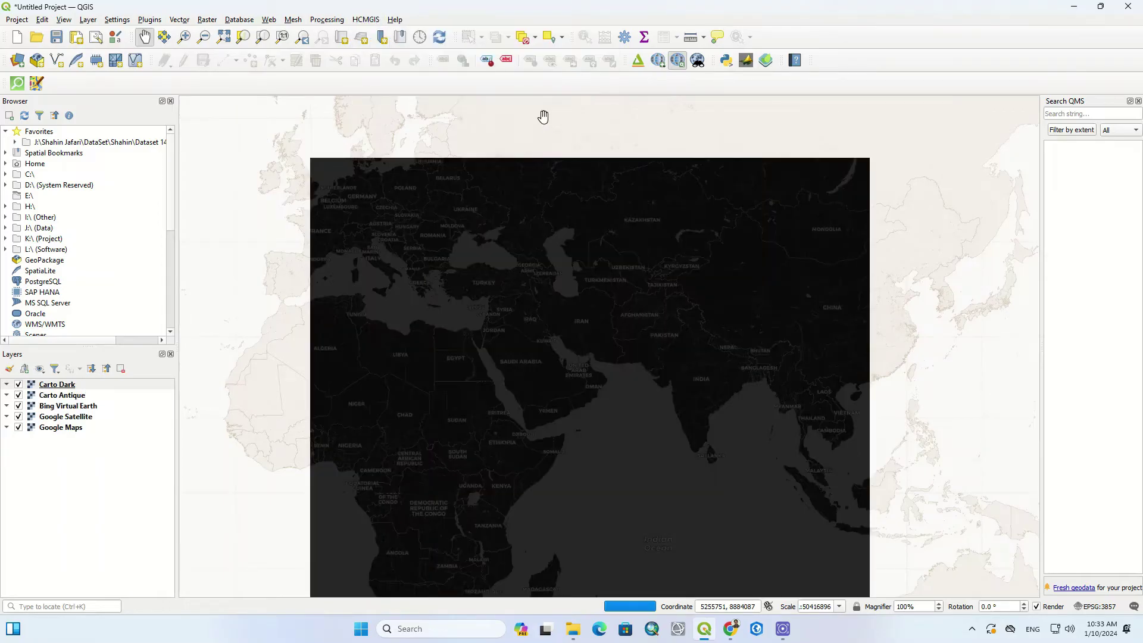
pyautogui.click(366, 19)
pyautogui.moveTo(383, 33)
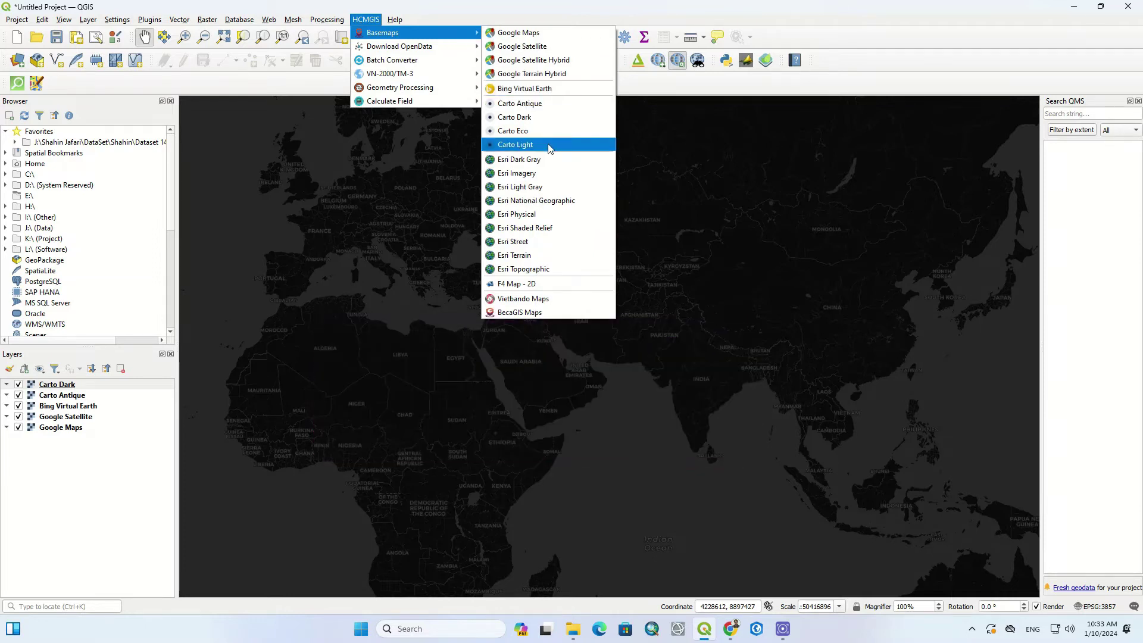
# Add the Esri Street and Esri Topographic basemaps, panning toward the Mediterranean
pyautogui.click(557, 181)
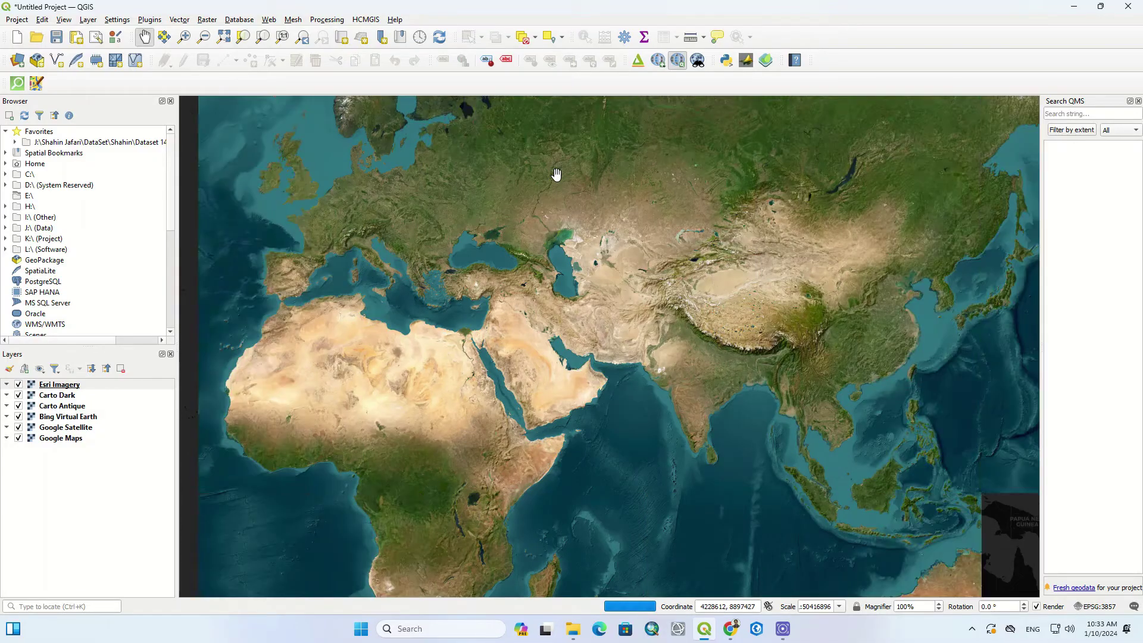
pyautogui.click(367, 20)
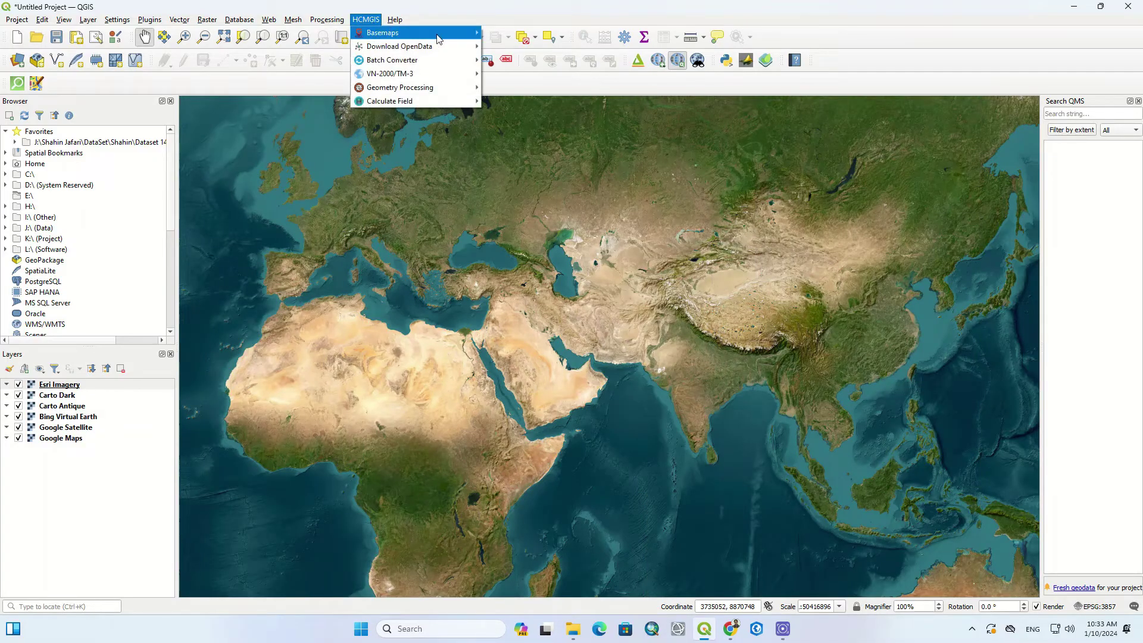
pyautogui.moveTo(382, 32)
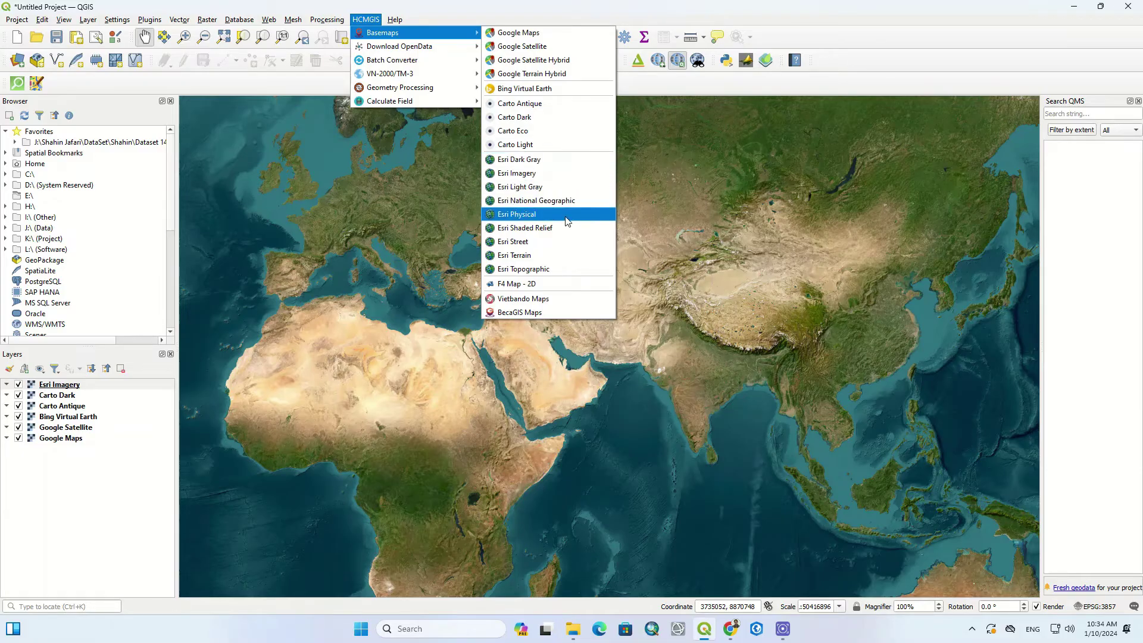
pyautogui.click(561, 242)
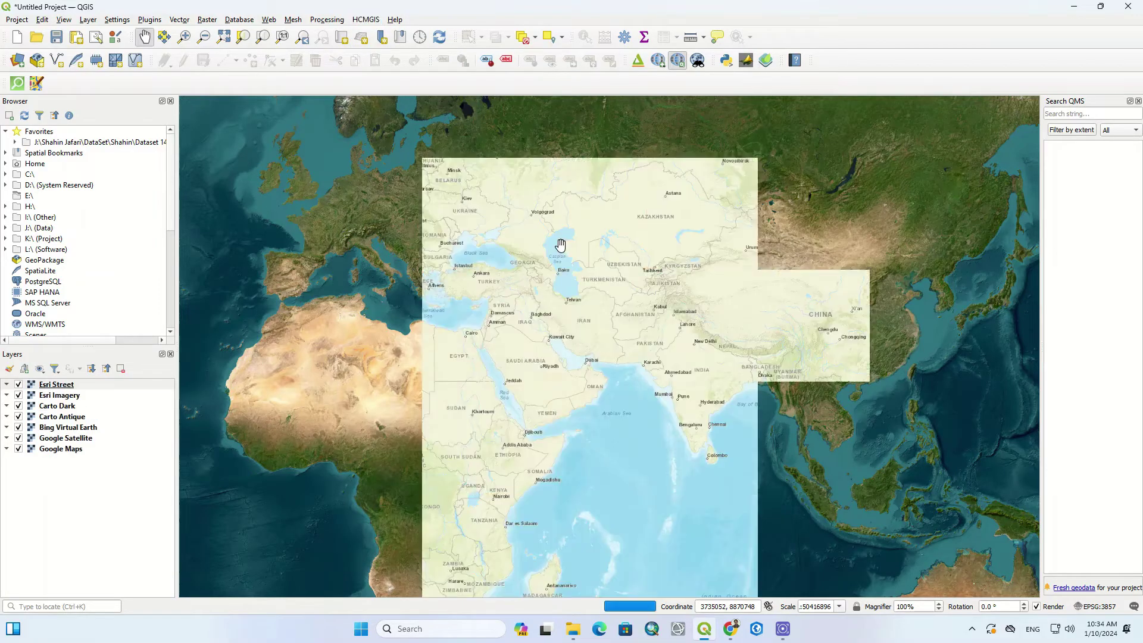
pyautogui.click(368, 20)
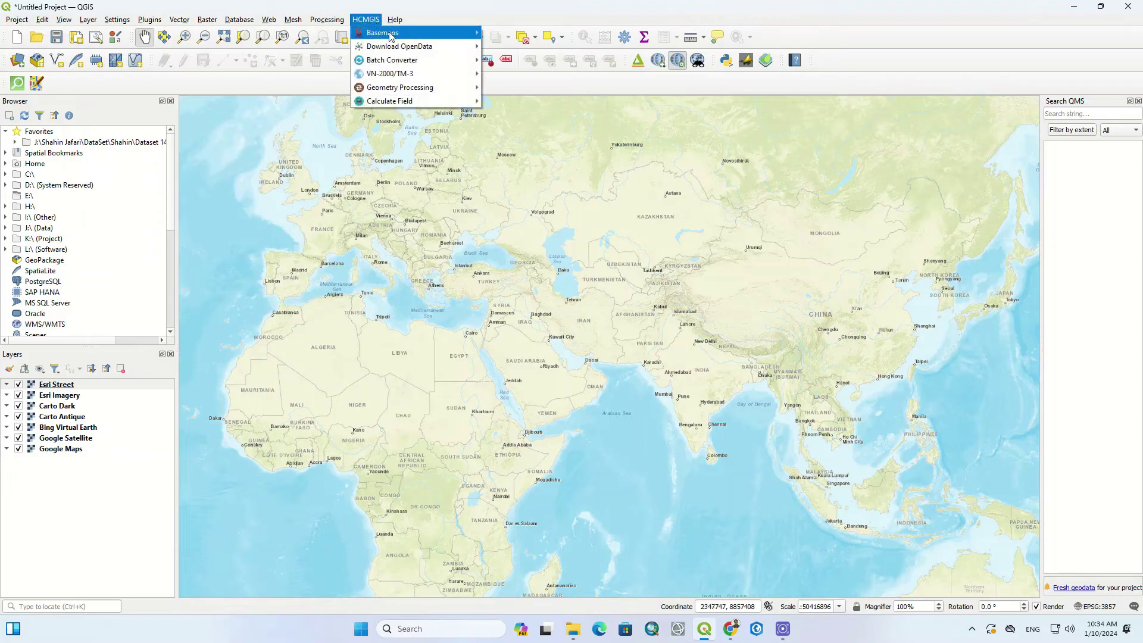
pyautogui.moveTo(383, 34)
pyautogui.click(564, 269)
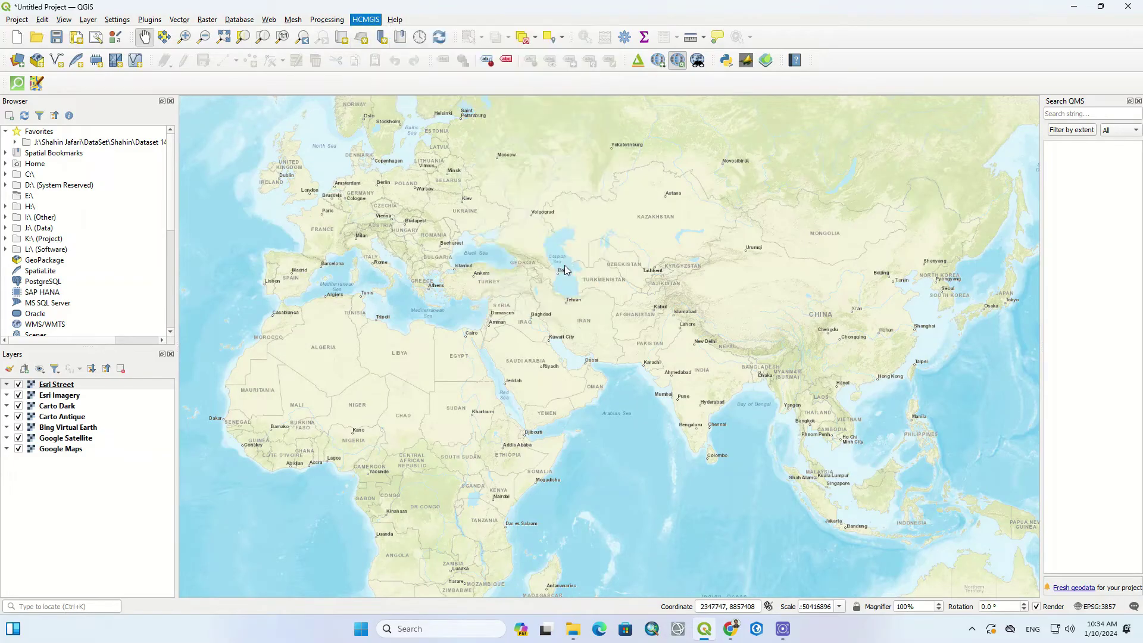
pyautogui.scroll(1, 564, 310)
pyautogui.moveTo(565, 310); pyautogui.dragTo(922, 367)
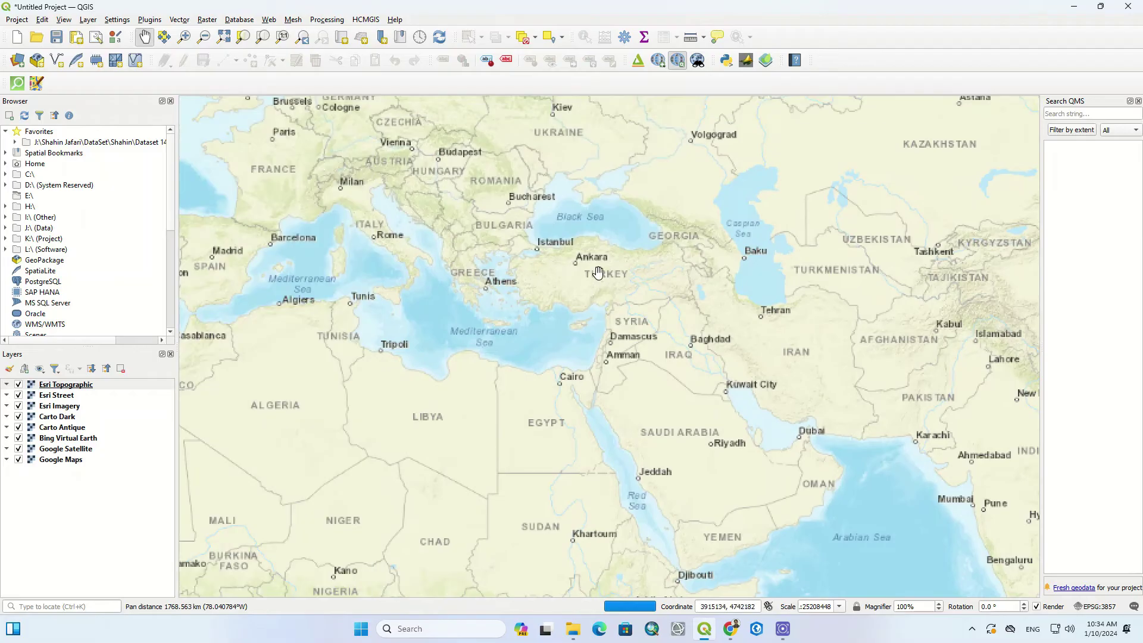
pyautogui.click(366, 20)
pyautogui.moveTo(382, 32)
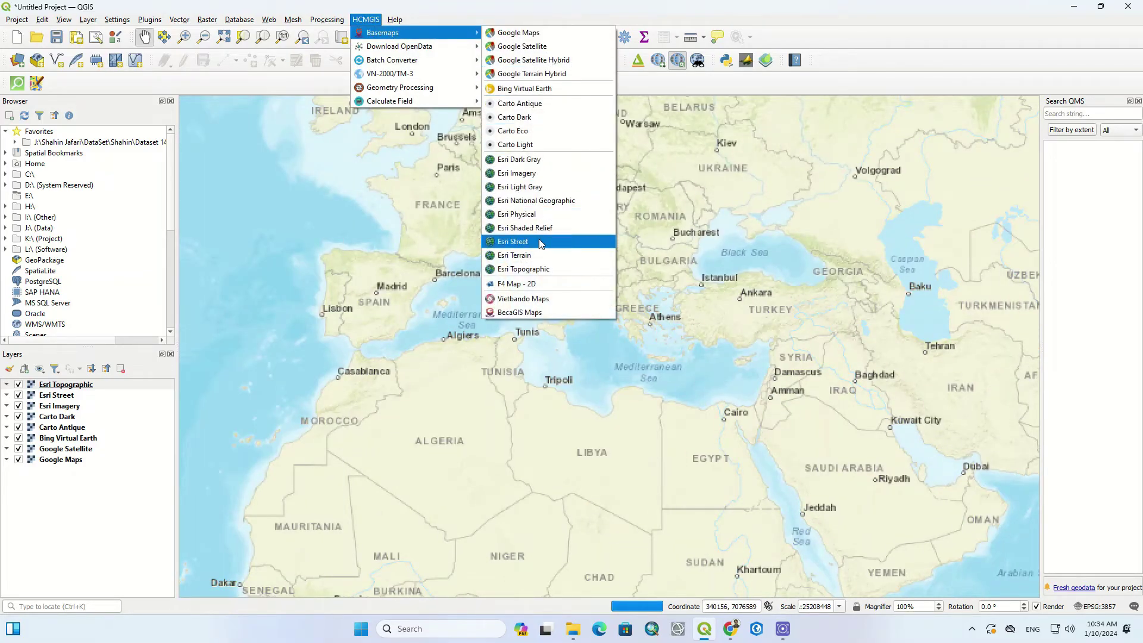
# Add the F4 Map – 2D basemap and hide the other eight basemap layers
pyautogui.click(541, 284)
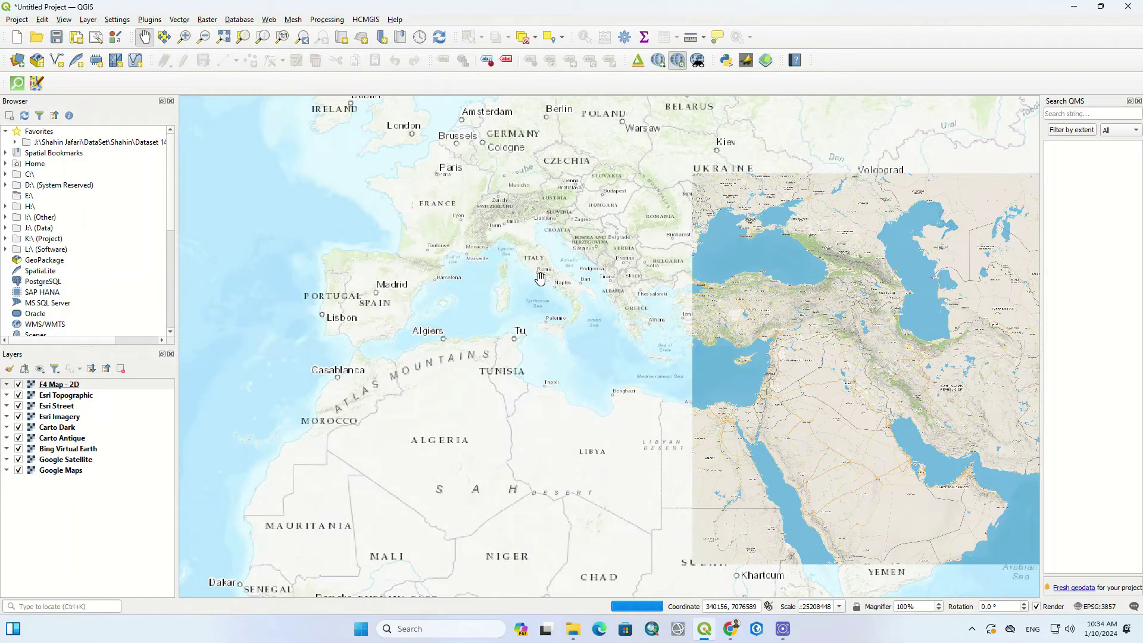
pyautogui.click(20, 387)
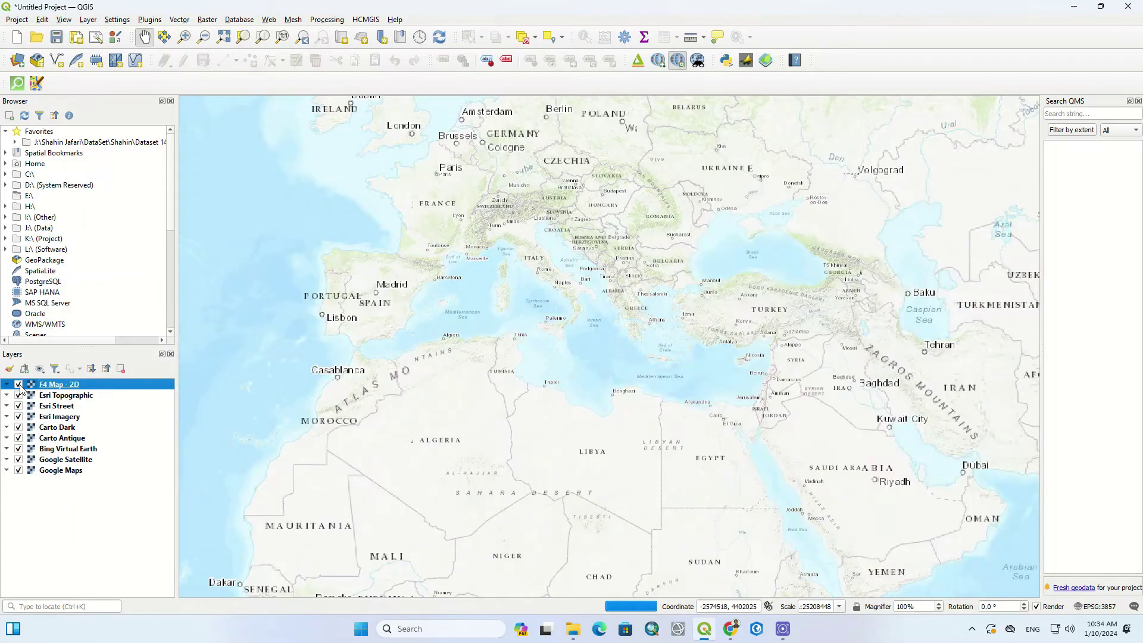
pyautogui.click(18, 395)
pyautogui.click(19, 405)
pyautogui.click(18, 427)
pyautogui.click(17, 438)
pyautogui.click(18, 448)
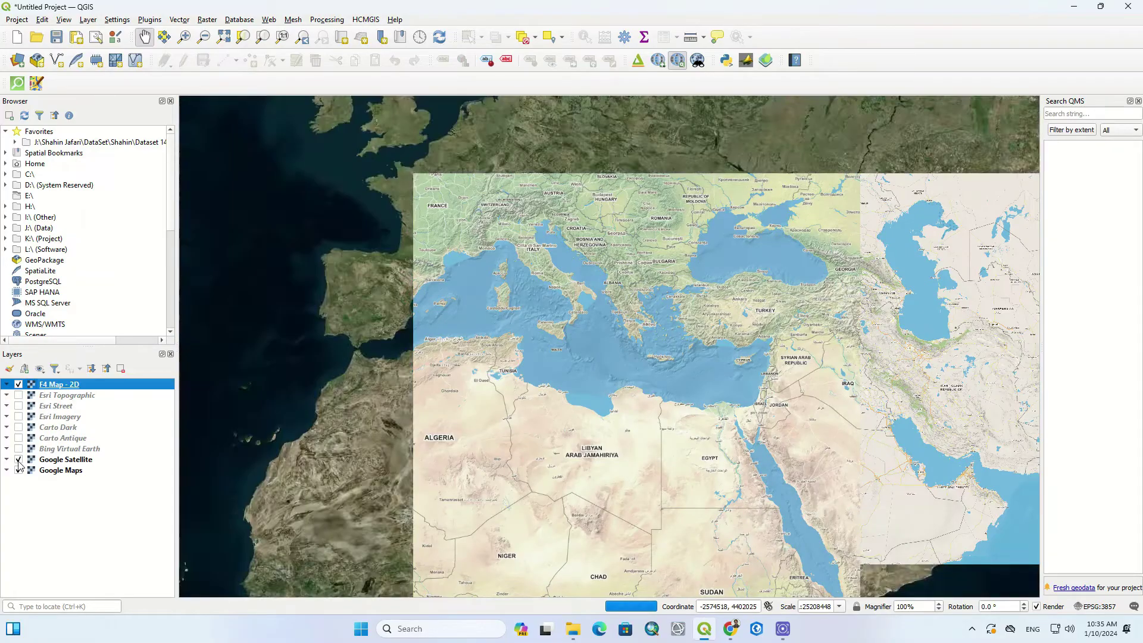
pyautogui.click(18, 470)
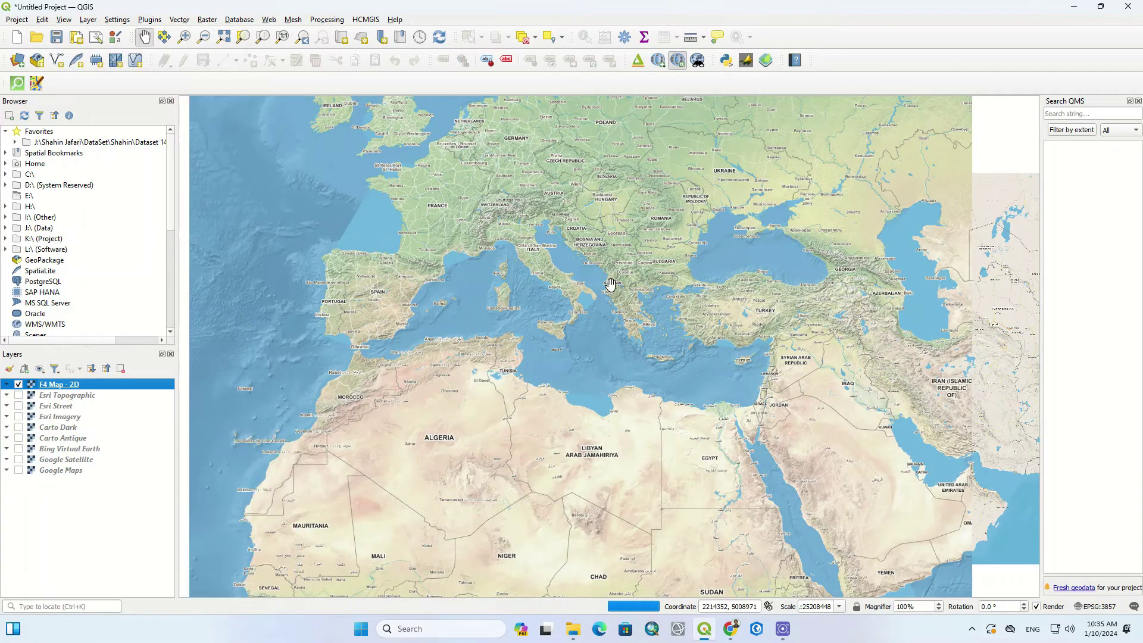
pyautogui.scroll(3, 611, 285)
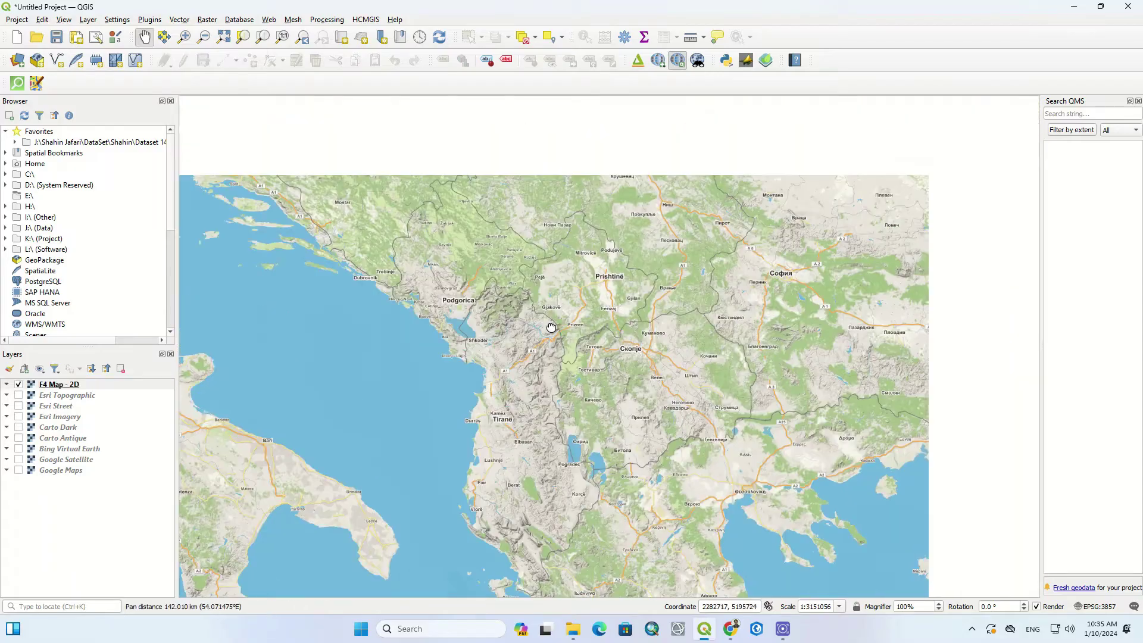
pyautogui.moveTo(604, 302); pyautogui.dragTo(591, 262)
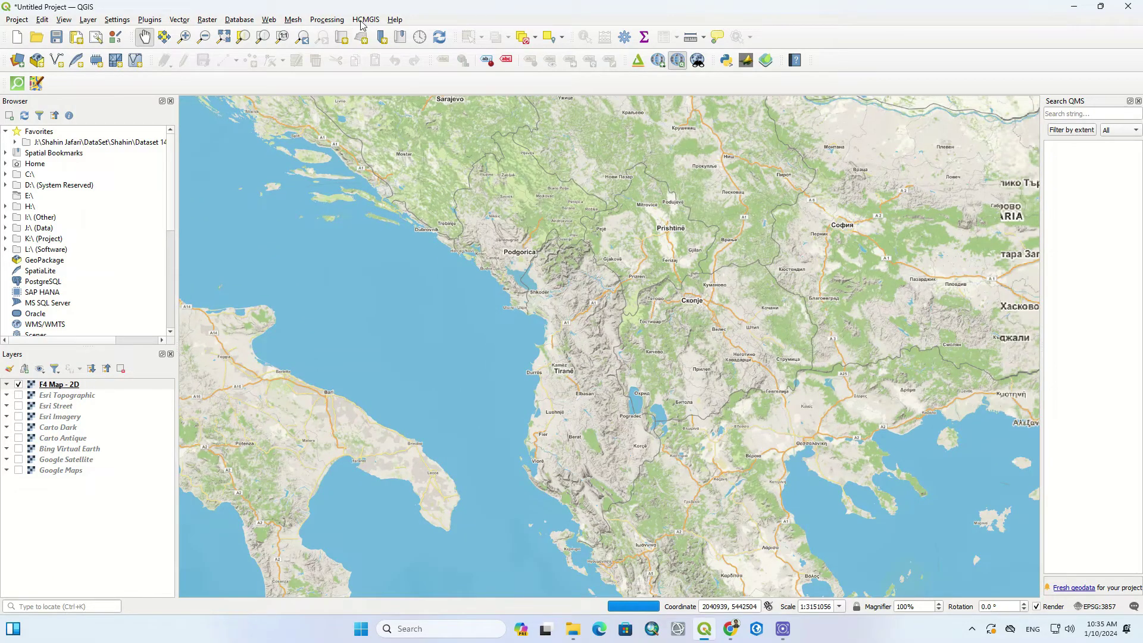
# Add the Vietbando Maps and BecaGIS Maps basemaps from HCMGIS
pyautogui.click(365, 19)
pyautogui.moveTo(415, 33)
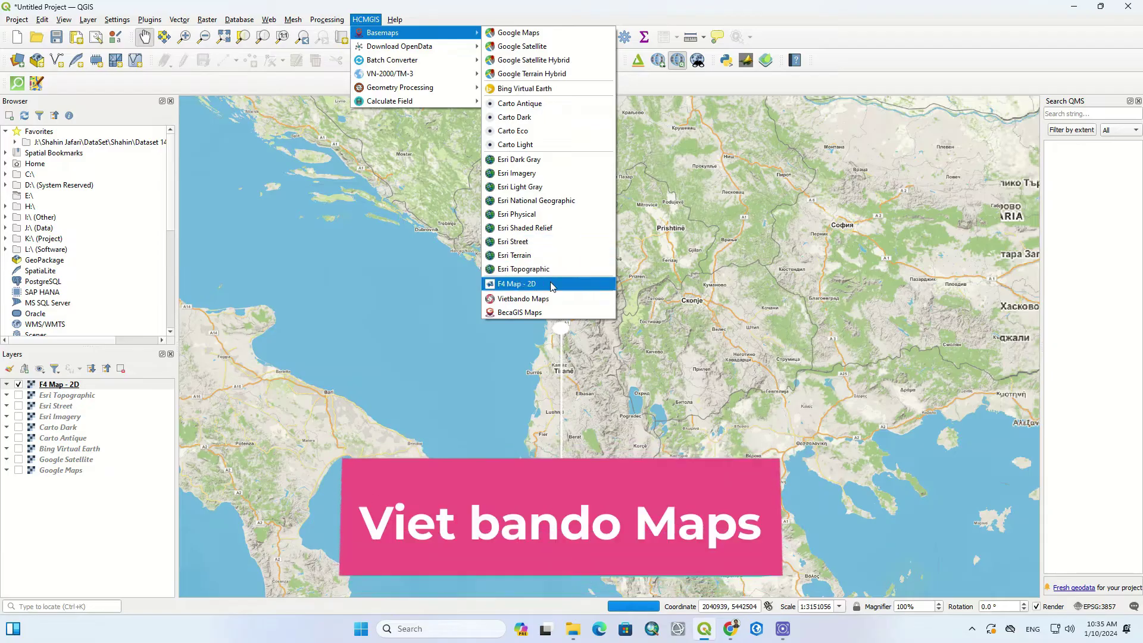
pyautogui.click(561, 298)
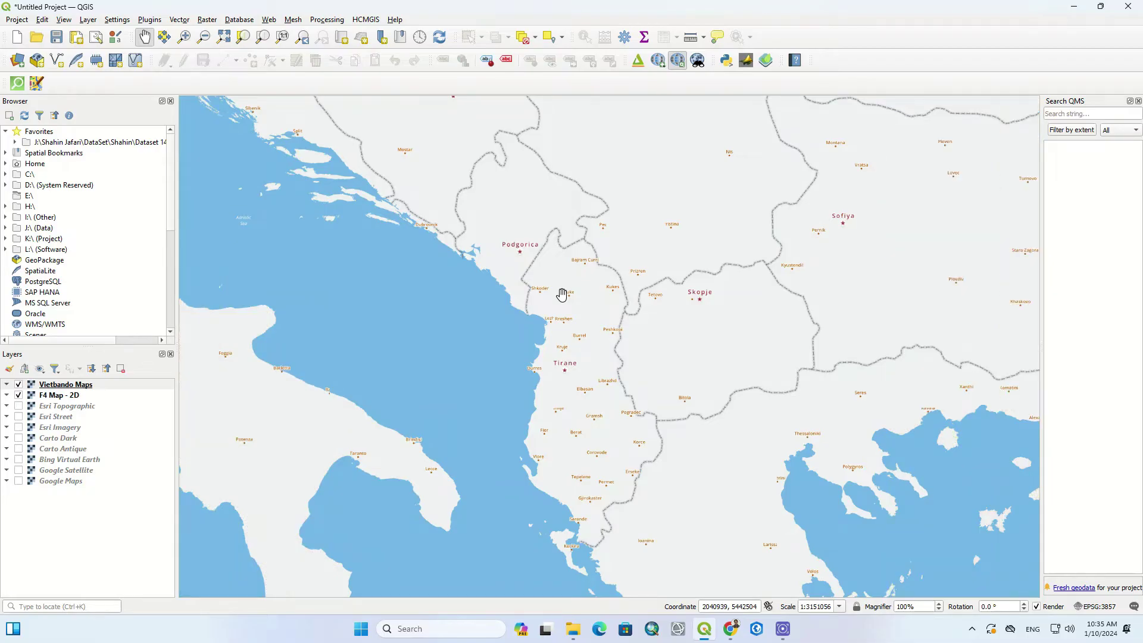
pyautogui.click(369, 20)
pyautogui.moveTo(383, 33)
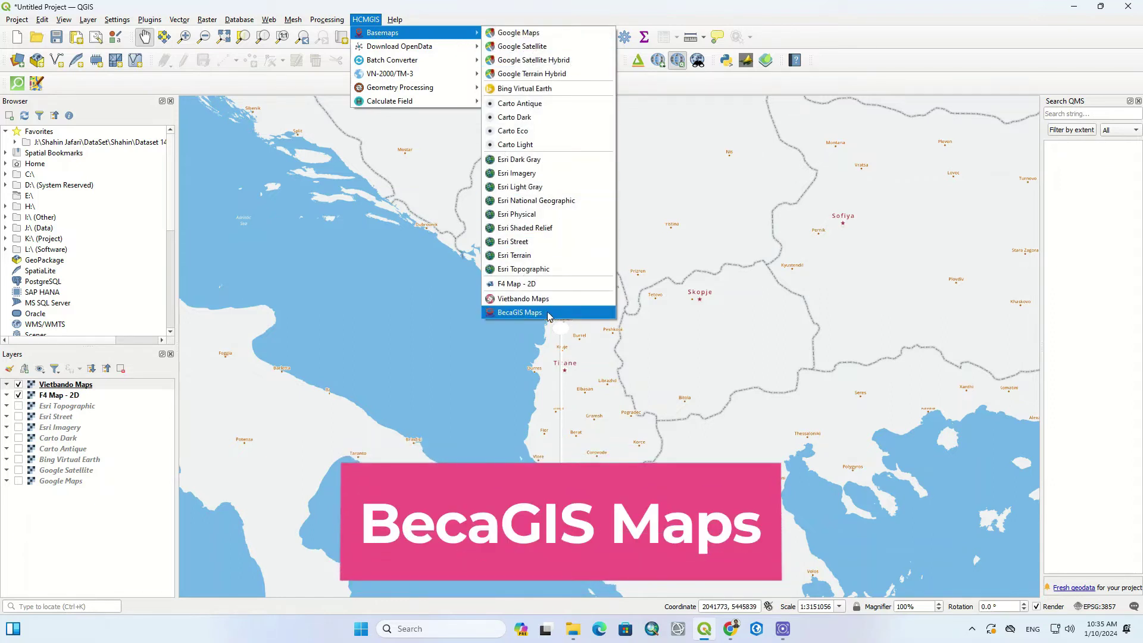
pyautogui.click(549, 314)
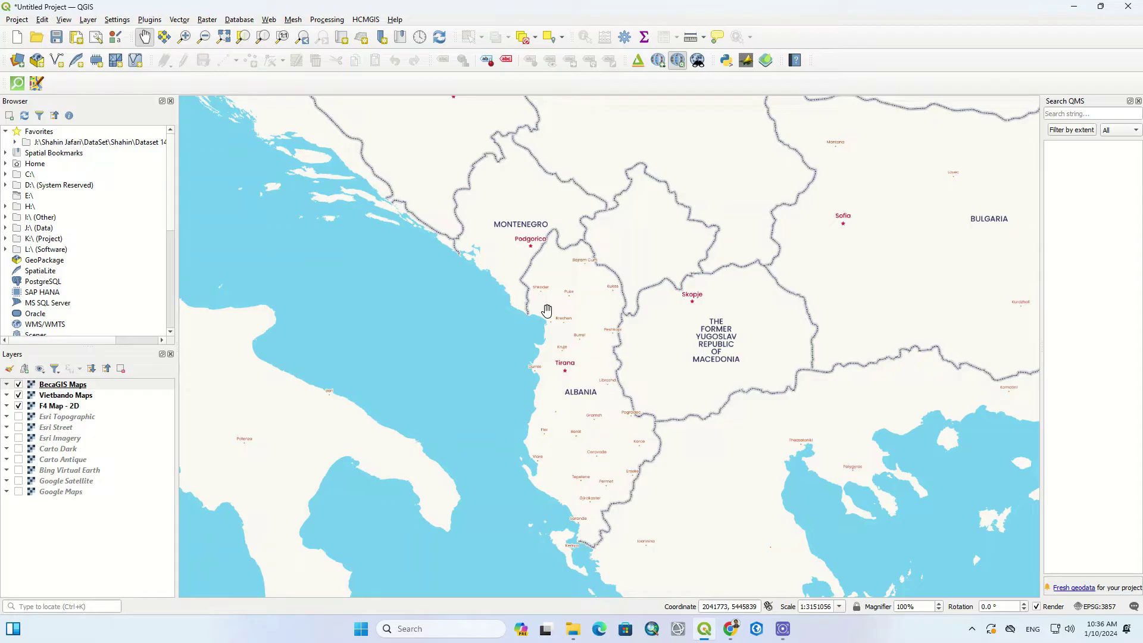
pyautogui.click(364, 19)
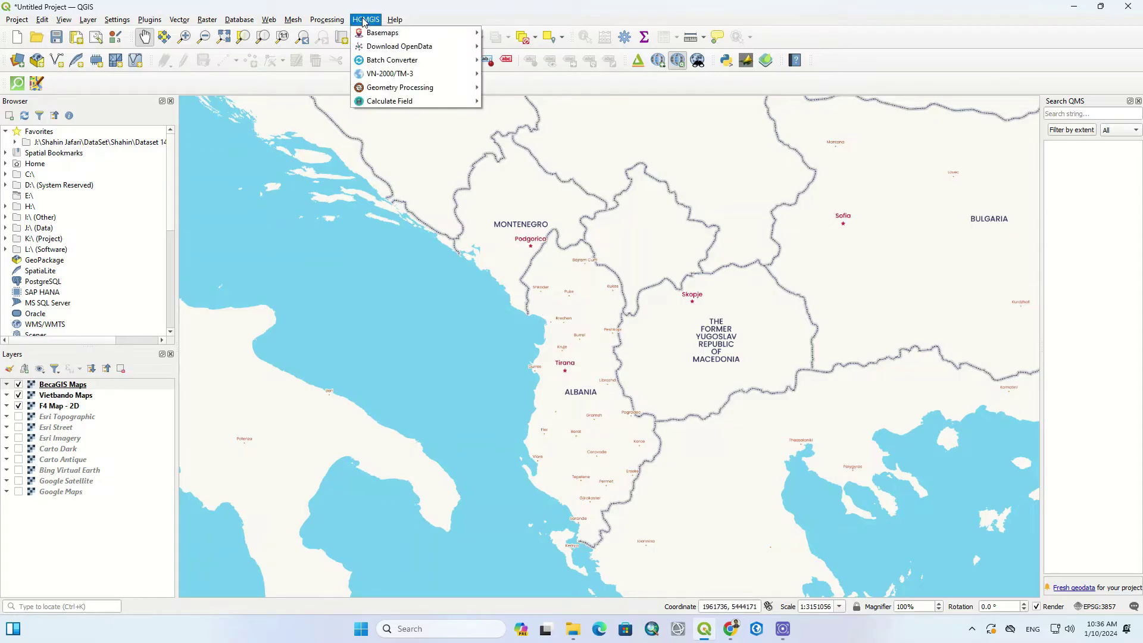
pyautogui.moveTo(399, 46)
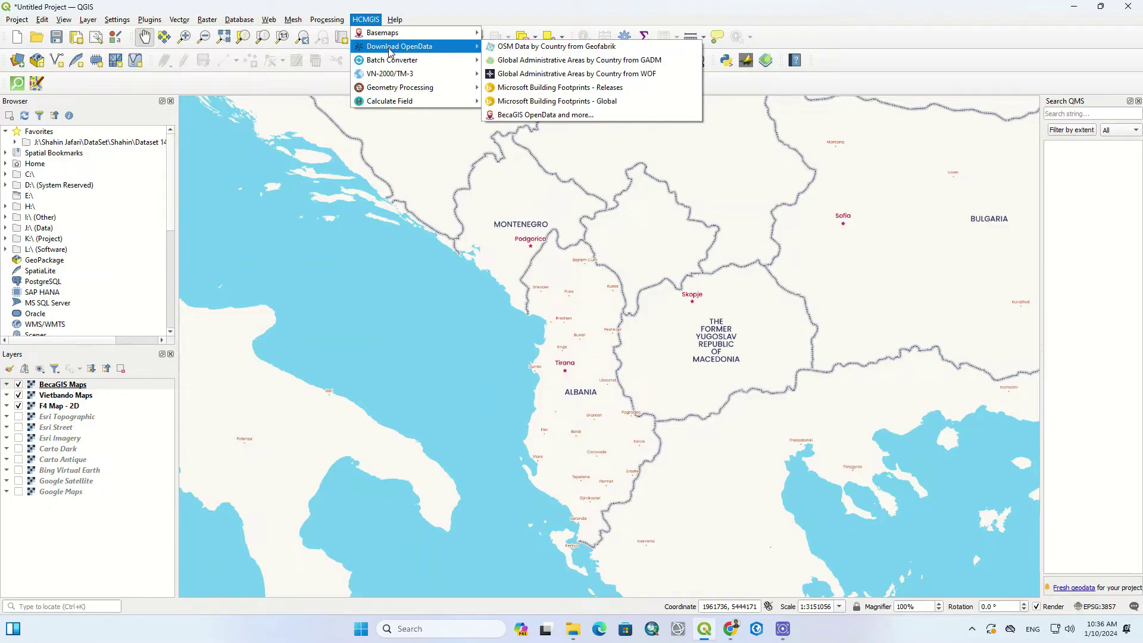
# In Download OSM Data by Country, pick Asia/Japan and dismiss the large-download warning
pyautogui.click(515, 49)
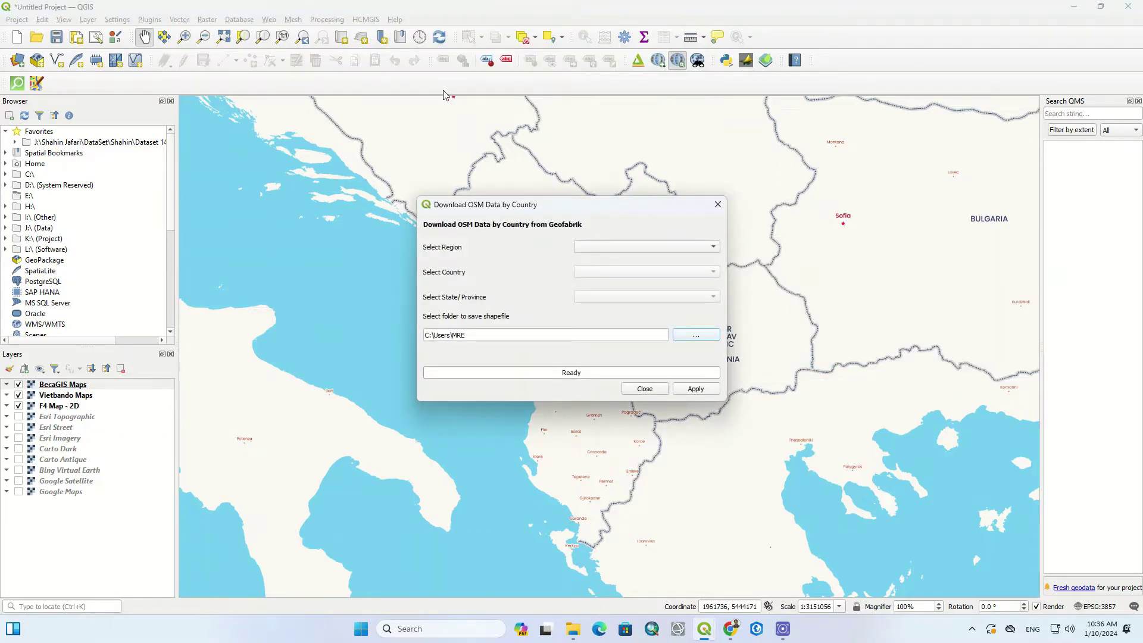
pyautogui.click(688, 251)
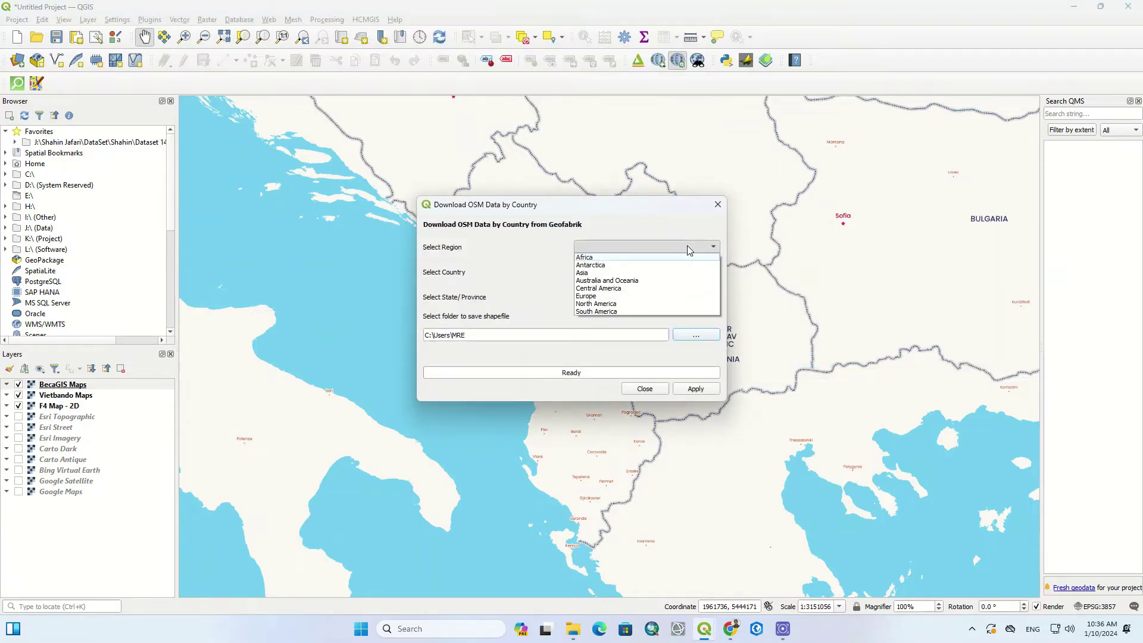
pyautogui.click(694, 275)
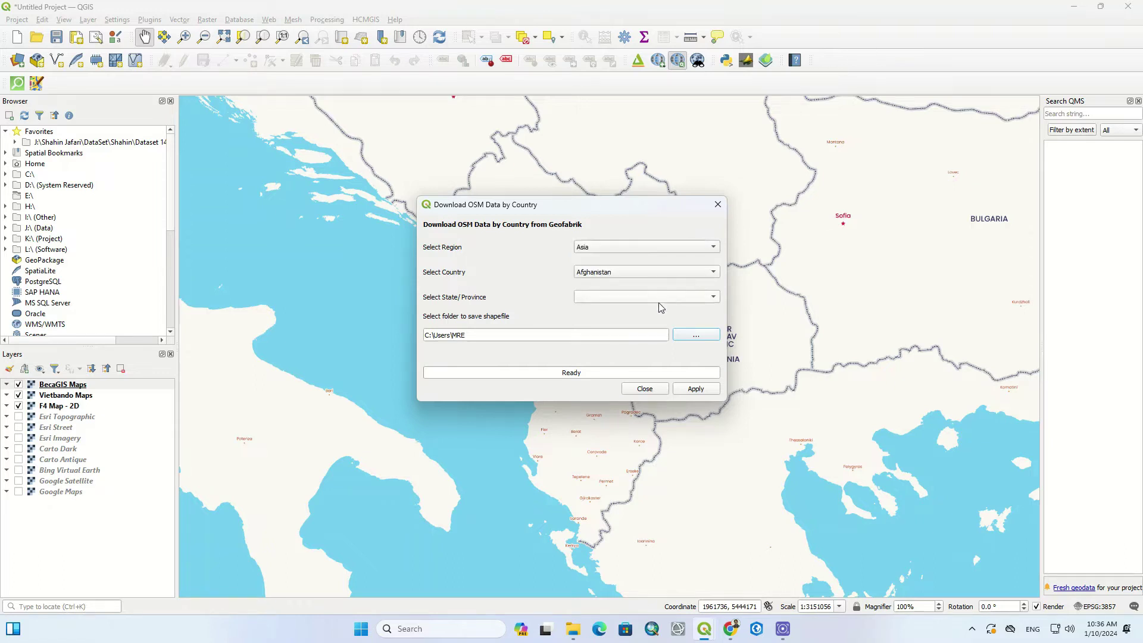
pyautogui.click(632, 274)
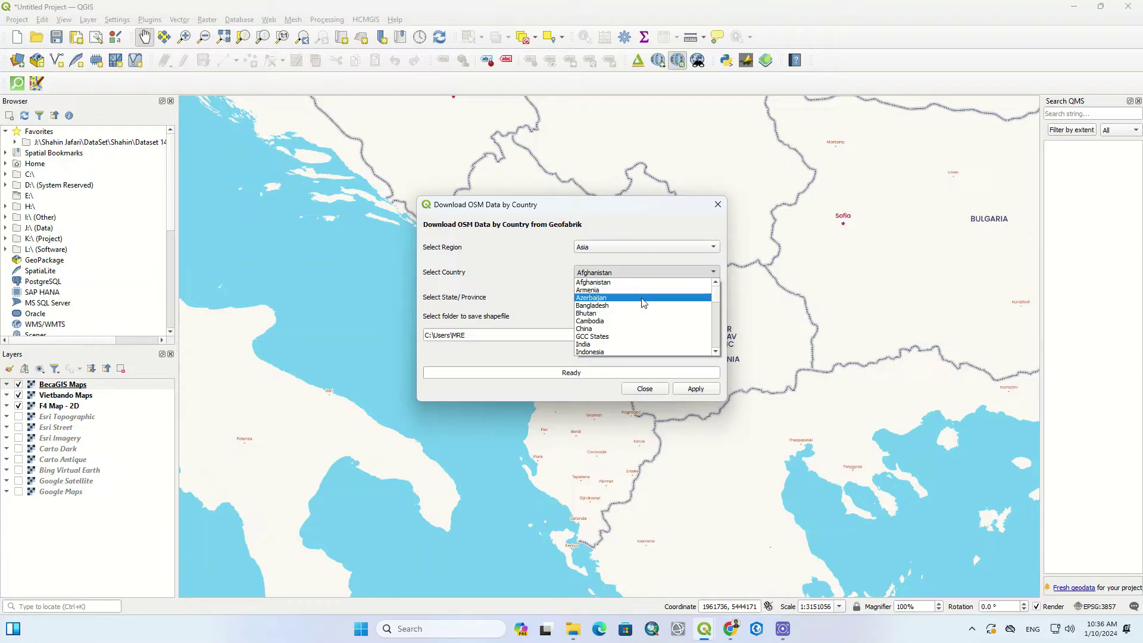
pyautogui.scroll(-1, 642, 304)
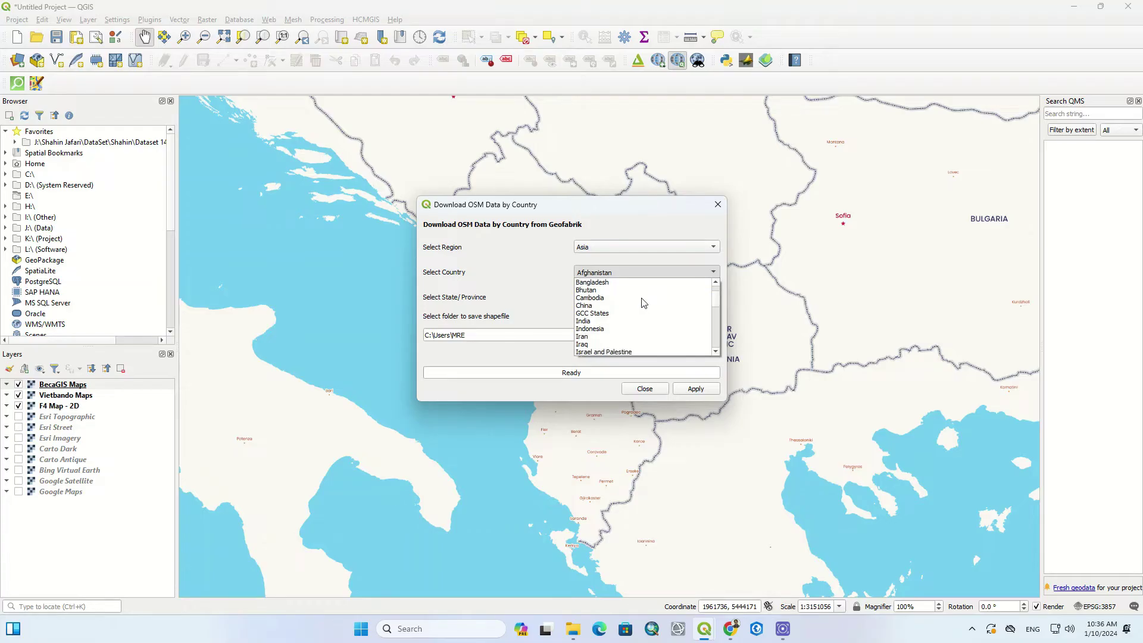
pyautogui.scroll(-1, 643, 304)
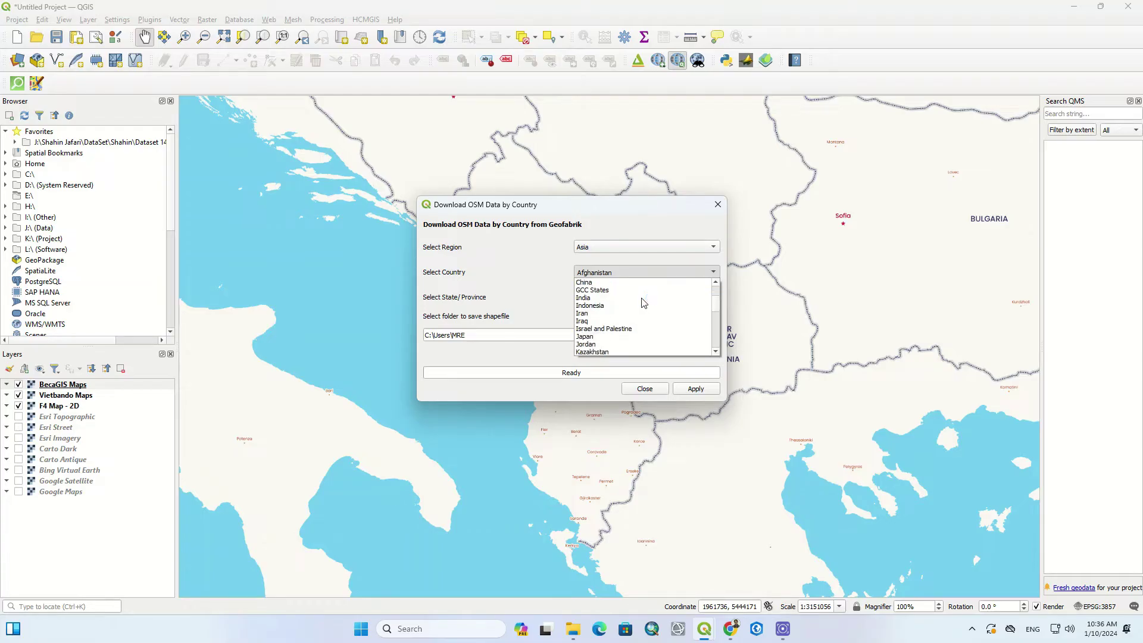
pyautogui.click(610, 336)
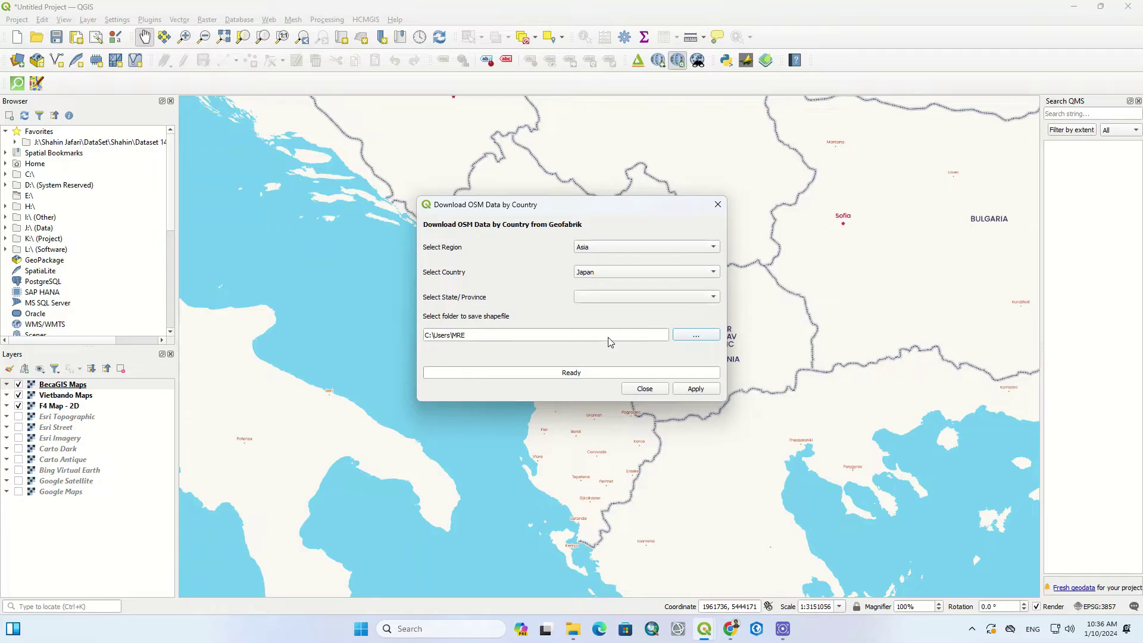
pyautogui.click(647, 299)
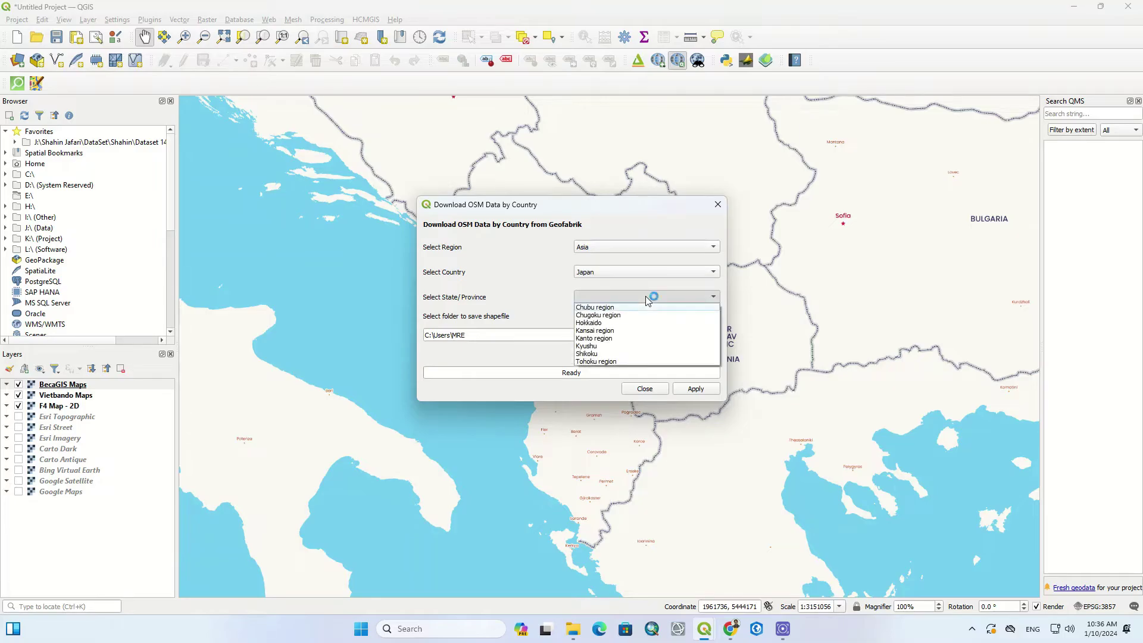
pyautogui.click(647, 300)
pyautogui.click(696, 390)
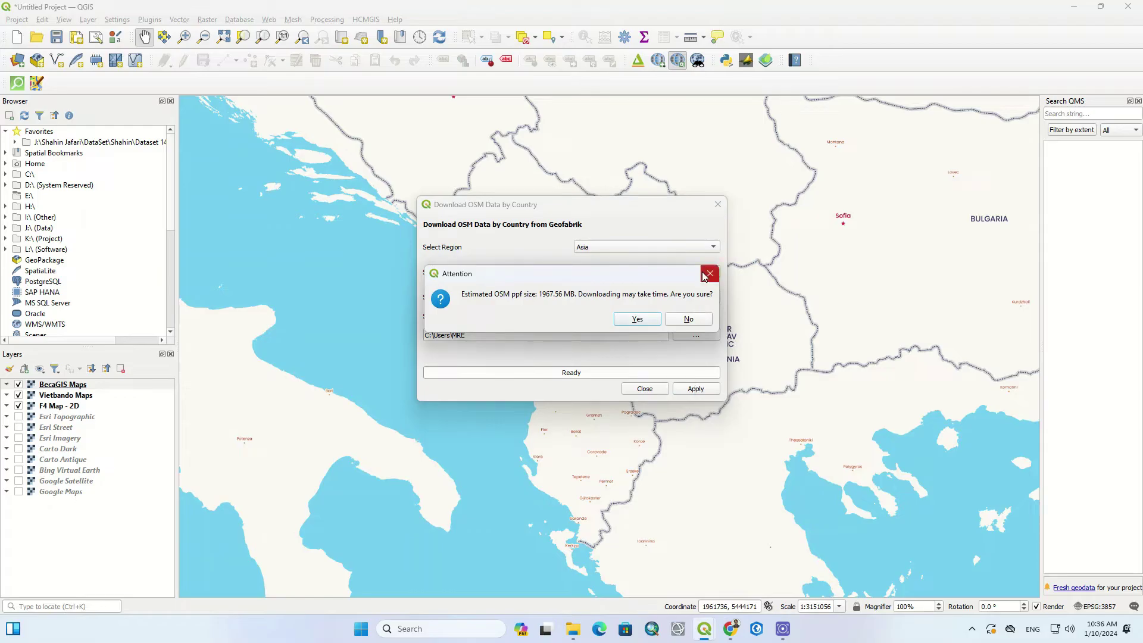
pyautogui.click(692, 320)
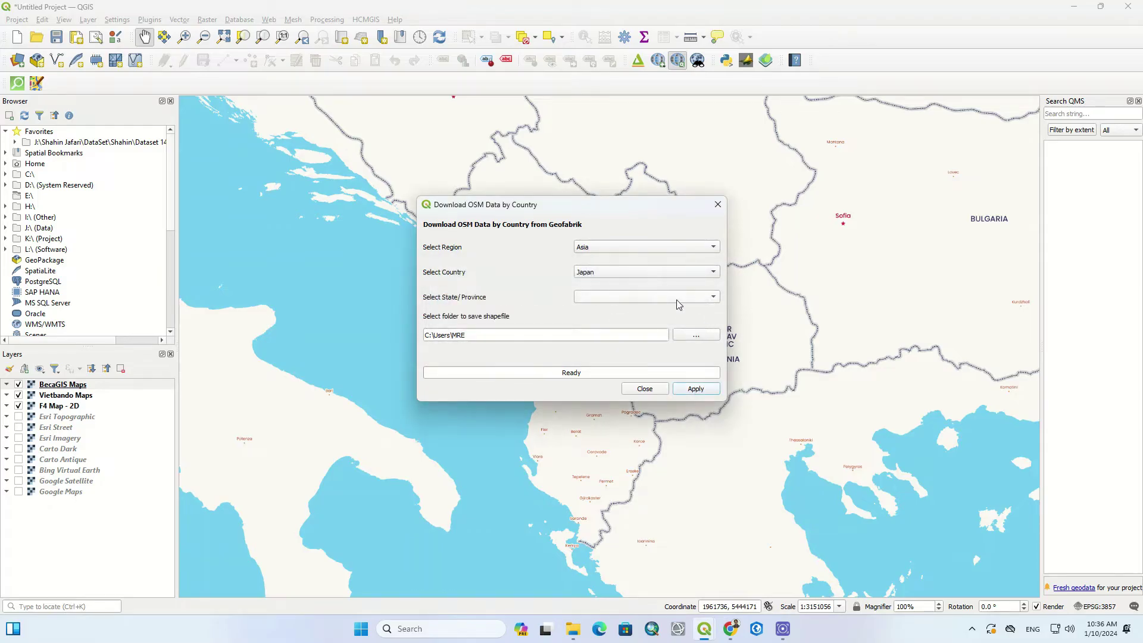
# Choose Shikoku and download its 140.13 MB shapefile data from Geofabrik
pyautogui.click(676, 304)
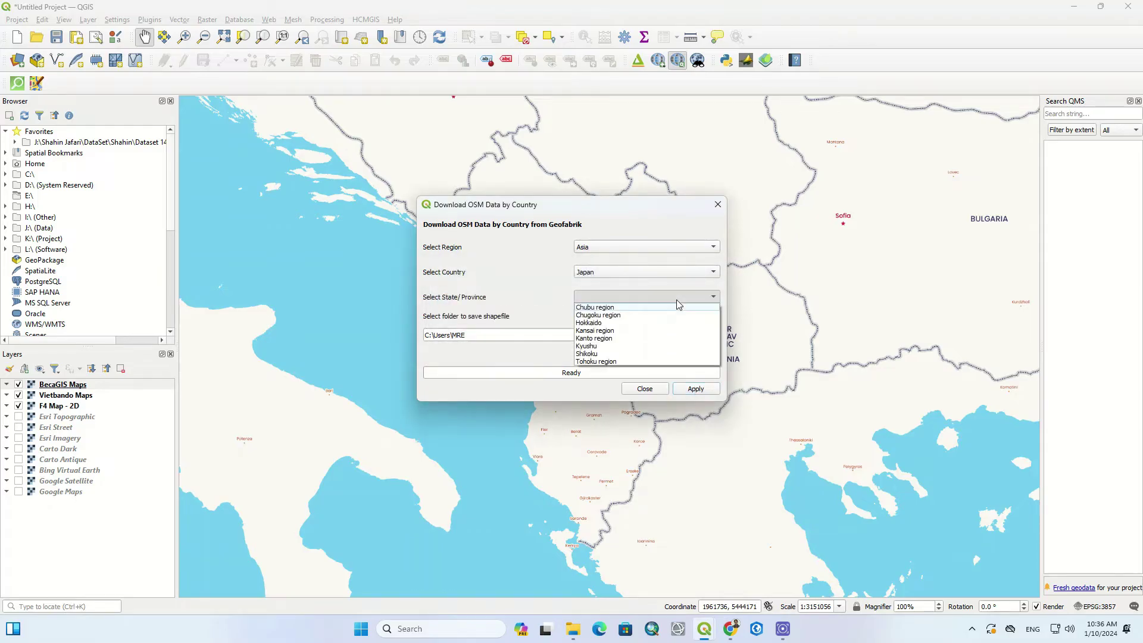
pyautogui.click(663, 356)
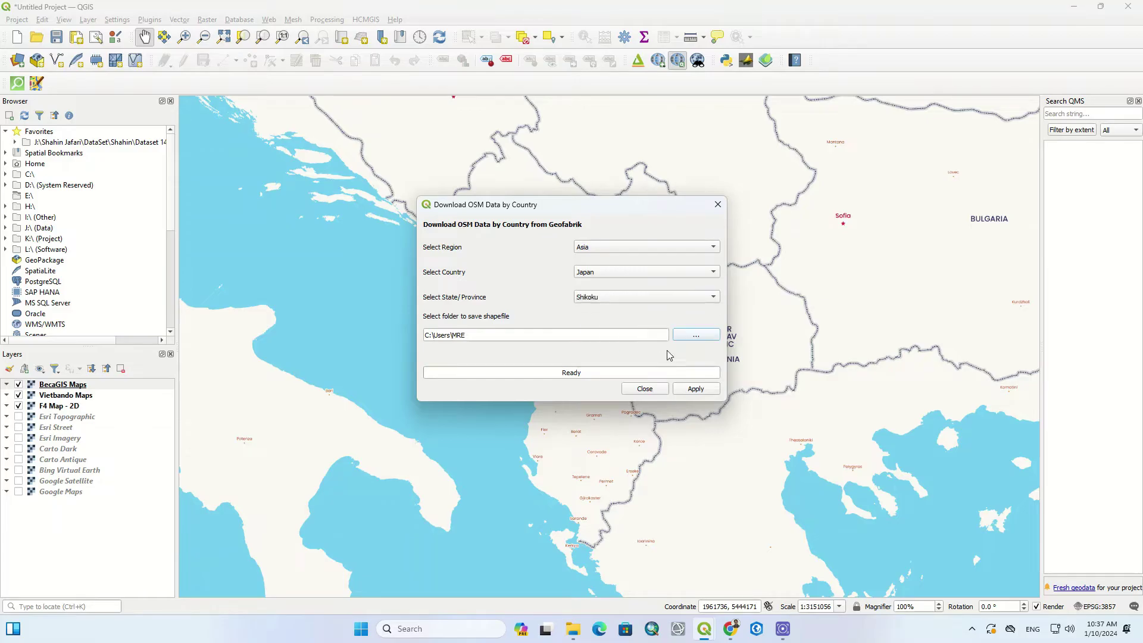
pyautogui.click(690, 391)
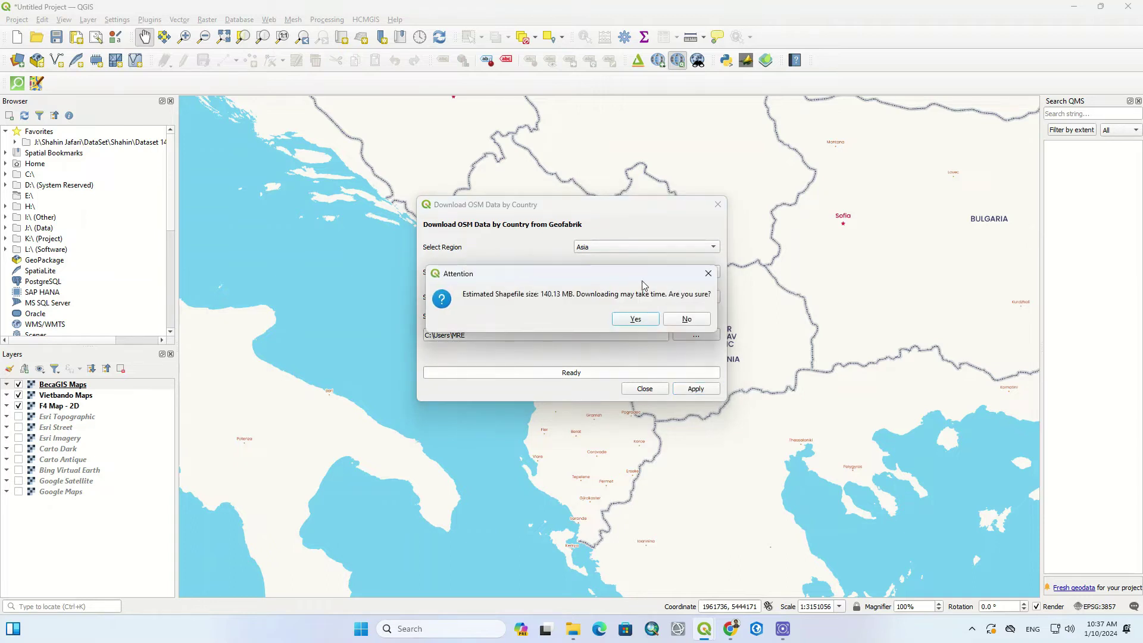
pyautogui.click(636, 322)
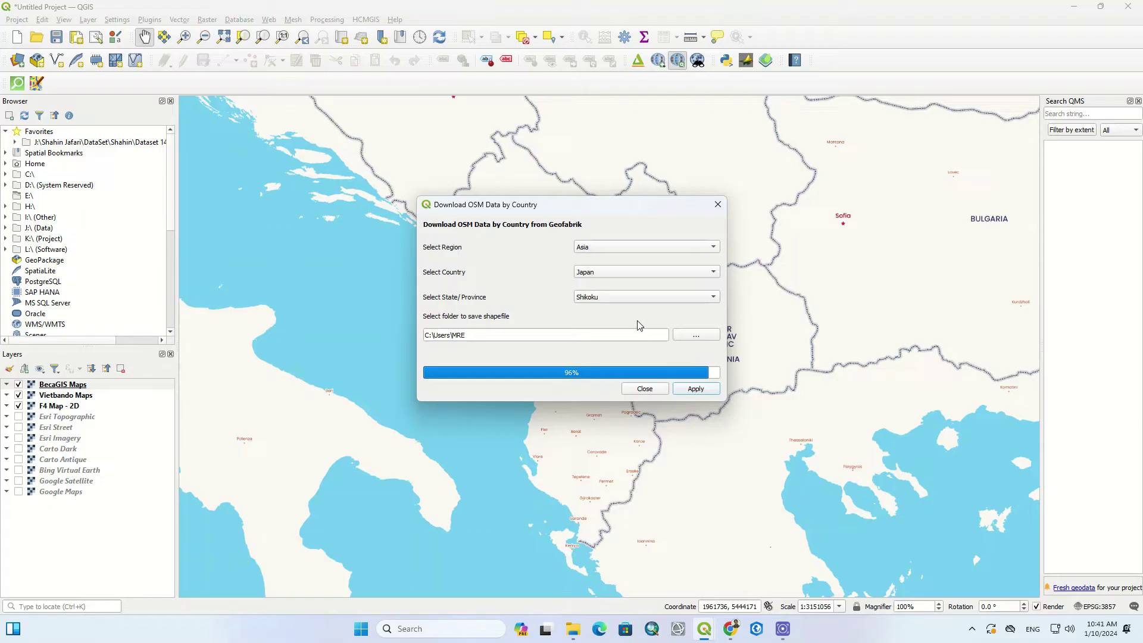
pyautogui.click(691, 321)
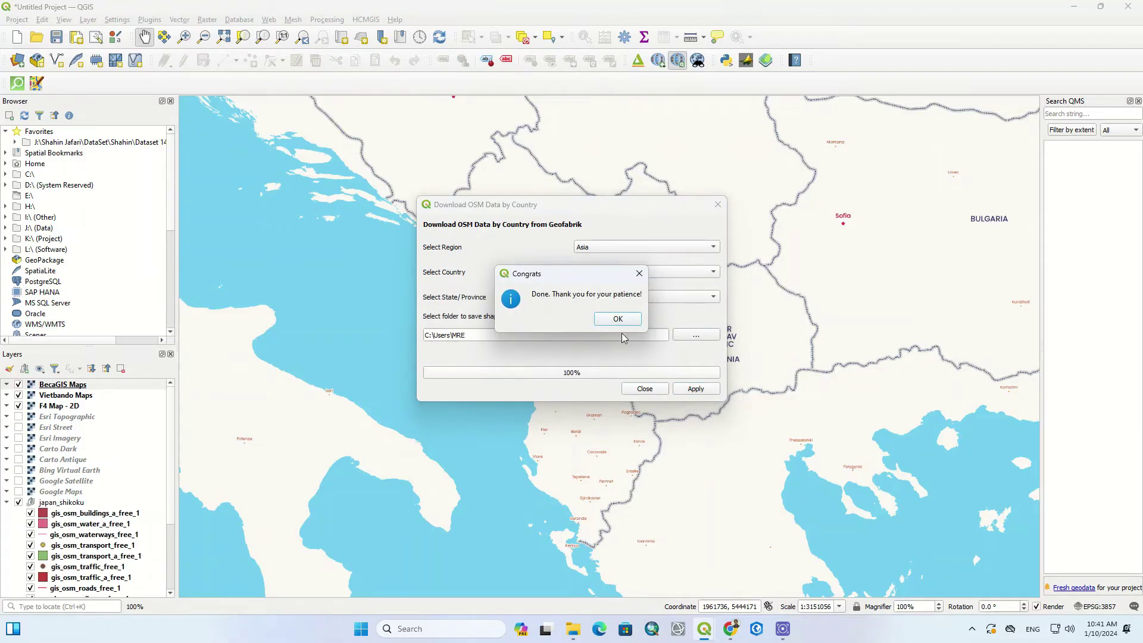
# Close the download dialogs, hide Vietbando and F4 Map, and move BecaGIS below Shikoku
pyautogui.click(622, 323)
pyautogui.click(645, 388)
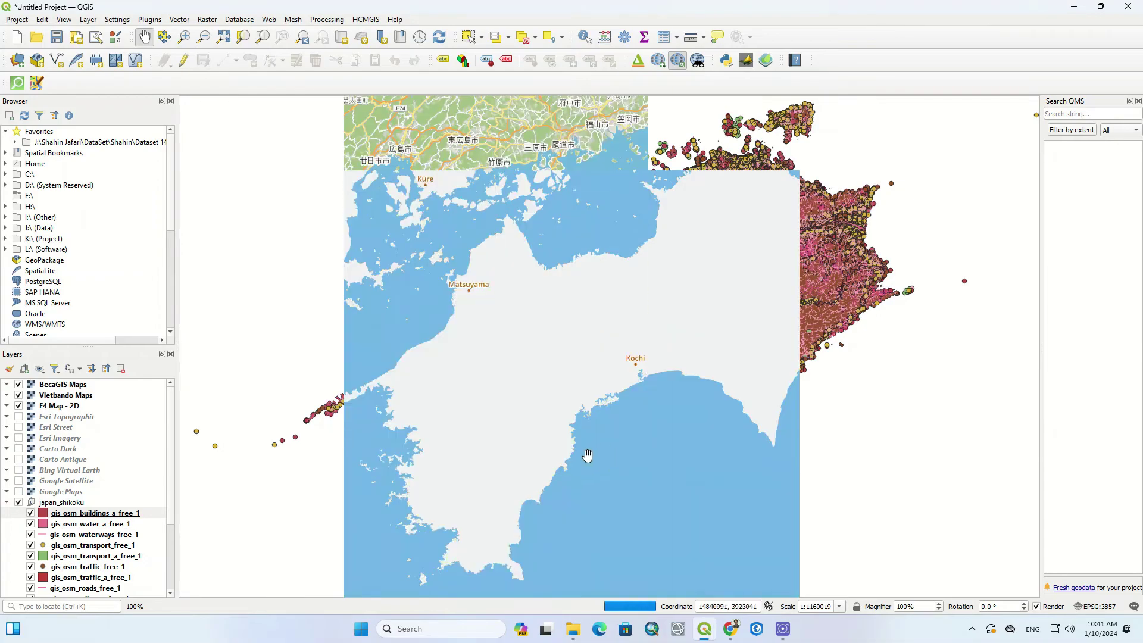
pyautogui.click(18, 406)
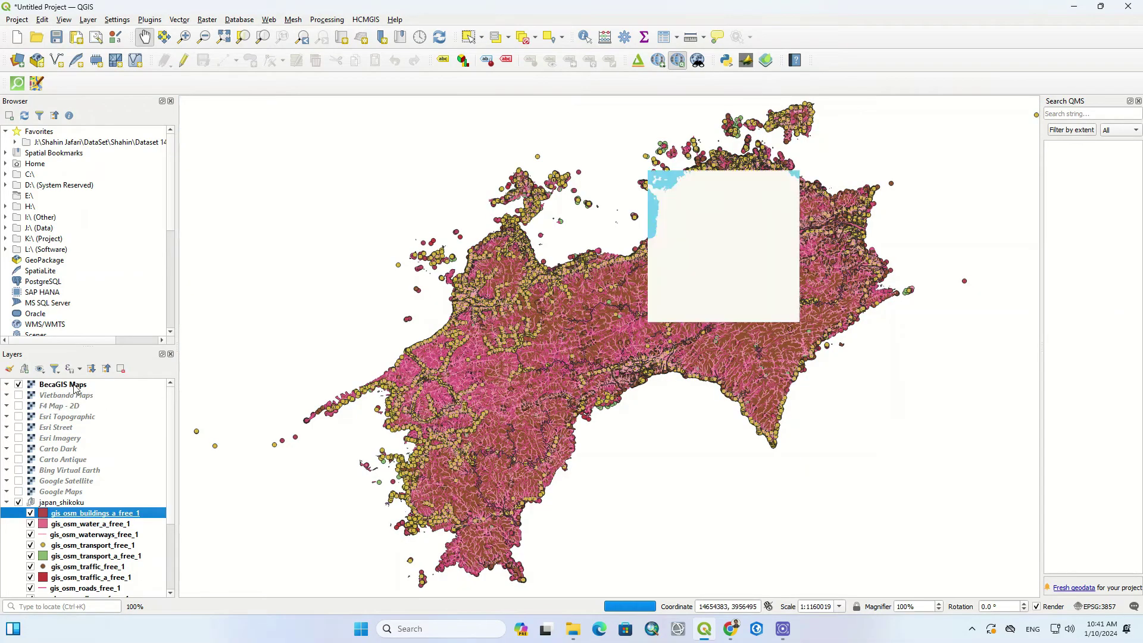
pyautogui.click(77, 386)
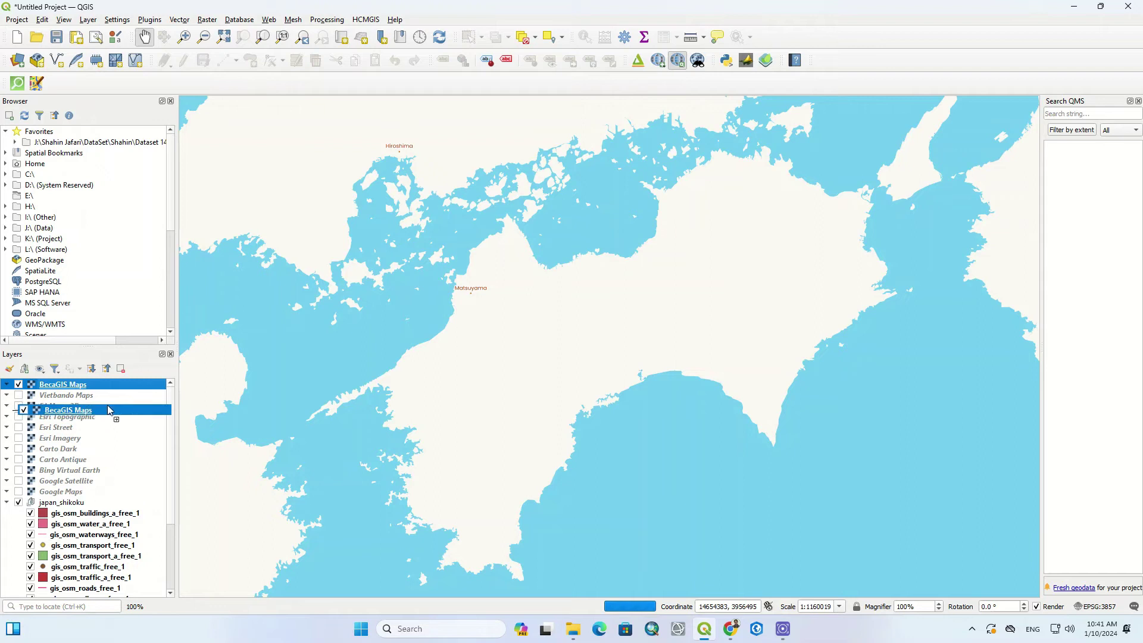
pyautogui.click(62, 492)
pyautogui.moveTo(62, 503); pyautogui.dragTo(80, 456)
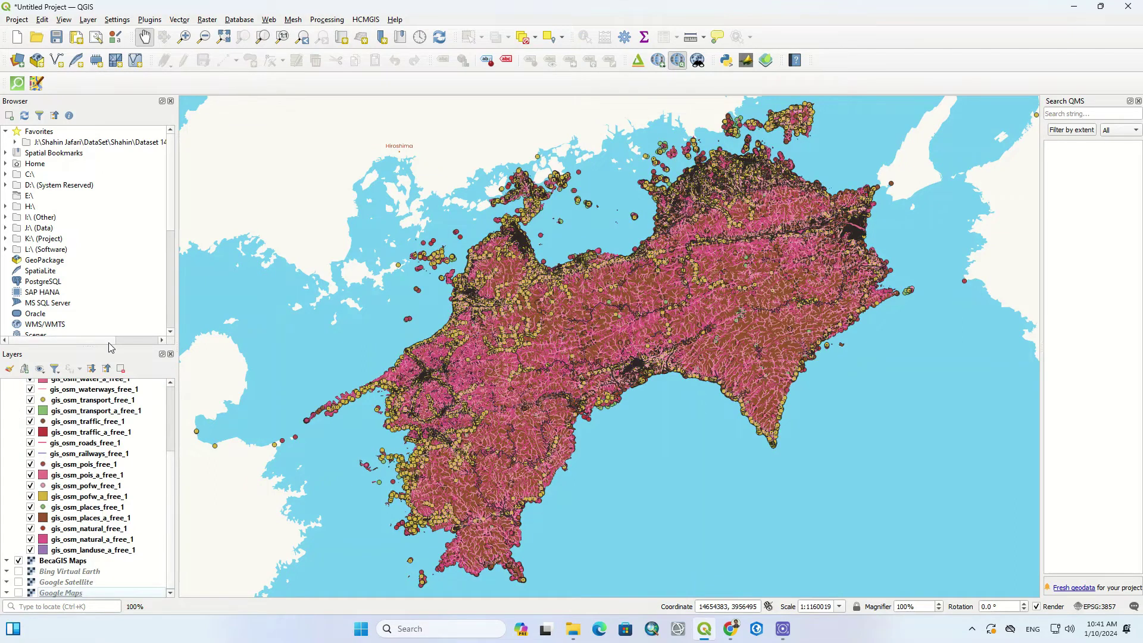
# Hide every Shikoku layer except buildings and water areas
pyautogui.moveTo(111, 348); pyautogui.dragTo(111, 220)
pyautogui.click(30, 523)
pyautogui.click(31, 502)
pyautogui.click(30, 481)
pyautogui.click(30, 470)
pyautogui.click(30, 448)
pyautogui.click(31, 438)
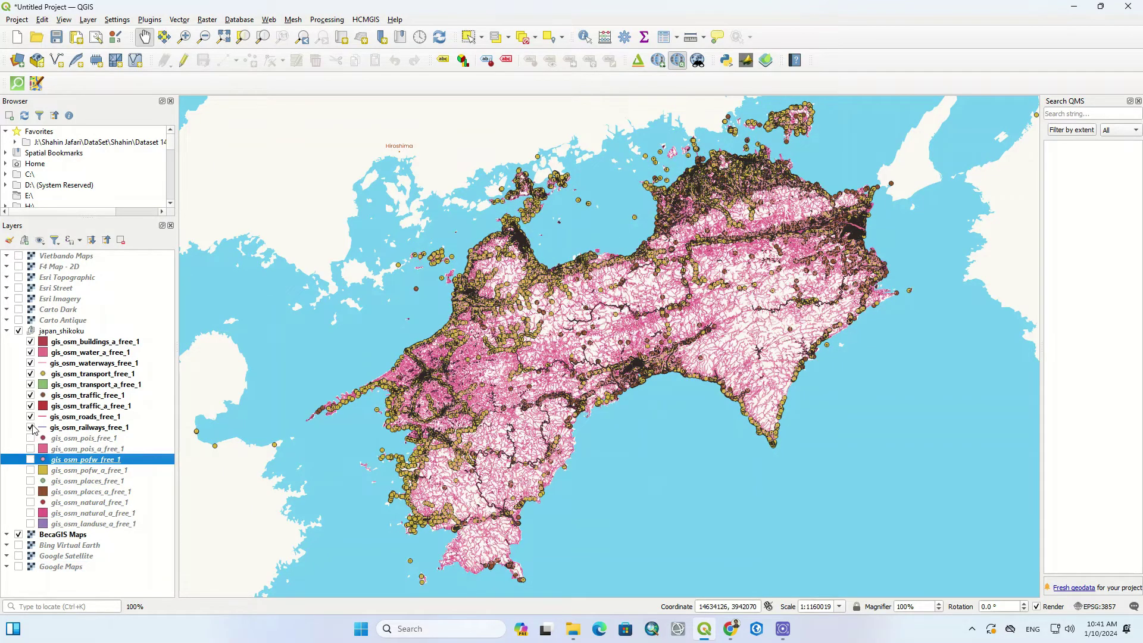
pyautogui.click(30, 417)
pyautogui.click(31, 394)
pyautogui.click(31, 384)
pyautogui.click(30, 373)
pyautogui.click(30, 353)
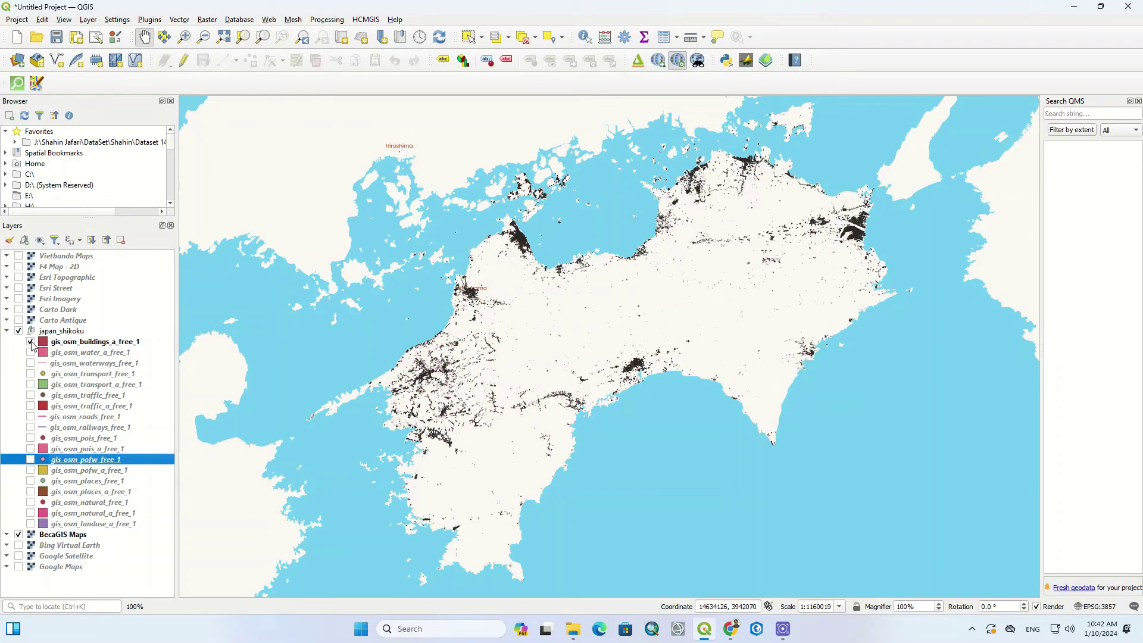
pyautogui.click(30, 342)
pyautogui.scroll(2, 840, 284)
pyautogui.scroll(2, 840, 284)
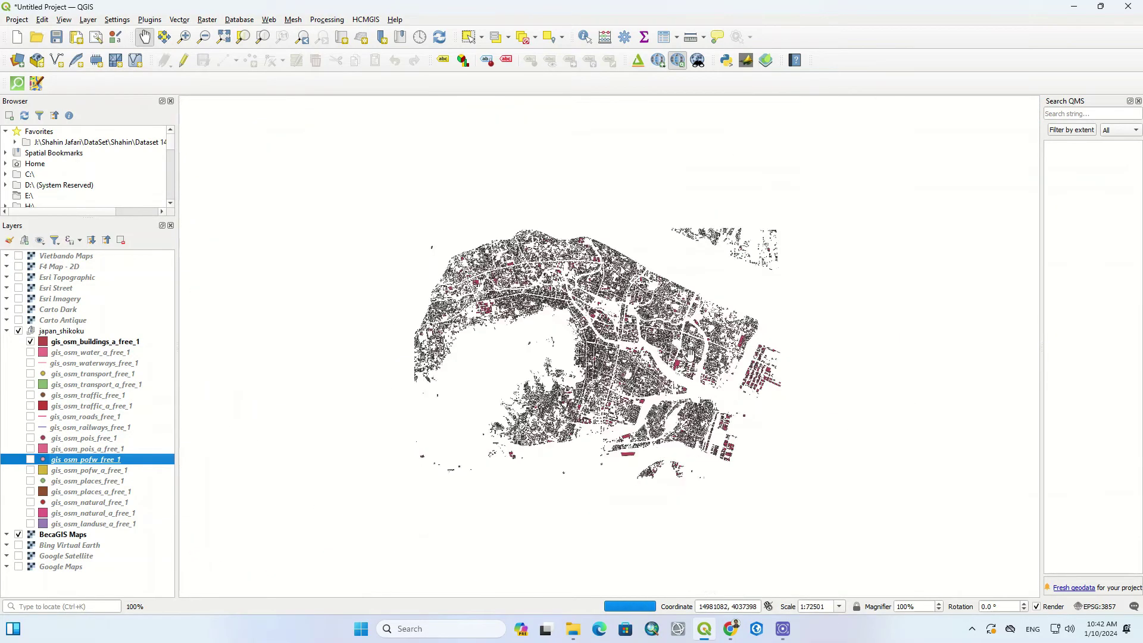
pyautogui.scroll(-2, 700, 352)
pyautogui.scroll(-2, 699, 352)
pyautogui.scroll(-1, 659, 315)
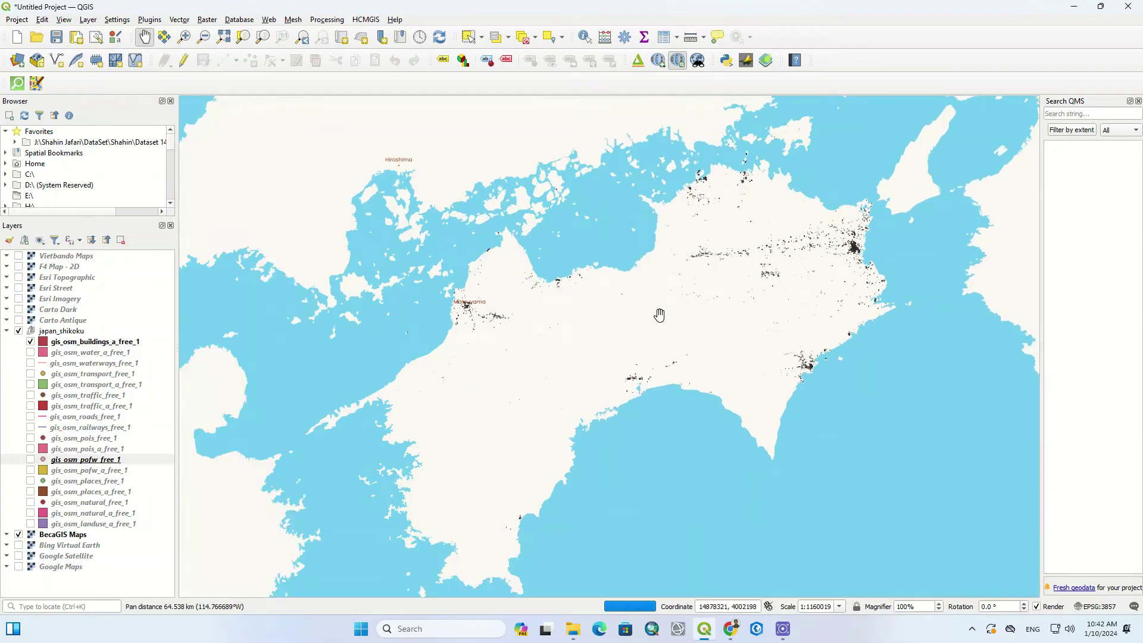
pyautogui.scroll(1, 659, 315)
pyautogui.click(31, 353)
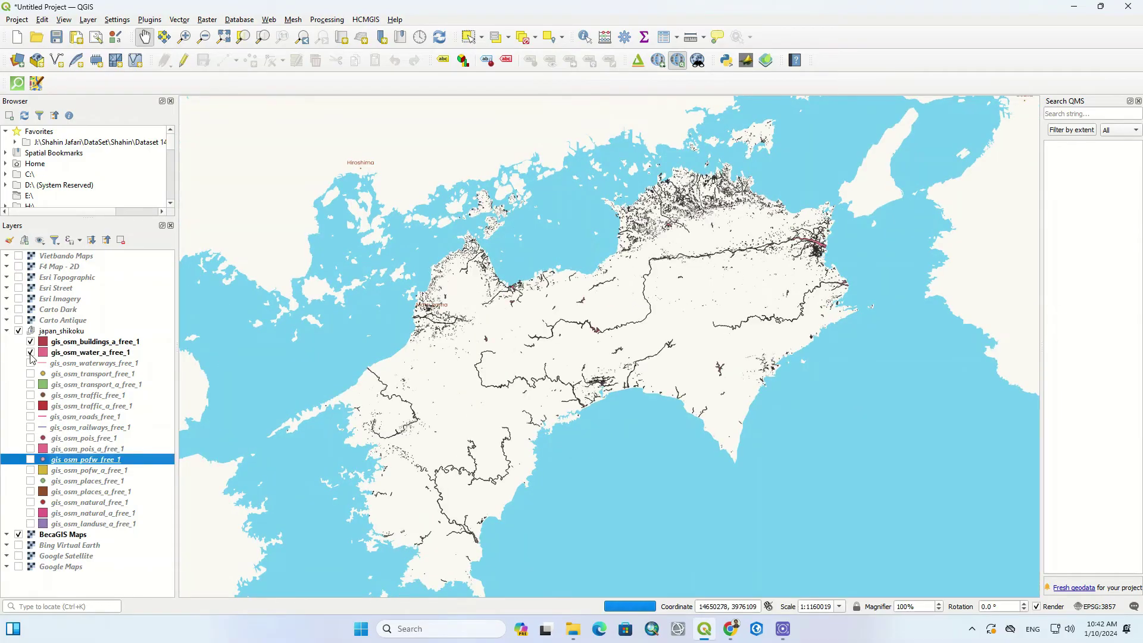
# Set the water_a layer's simple fill colour to bright blue #1f8fff
pyautogui.click(44, 356)
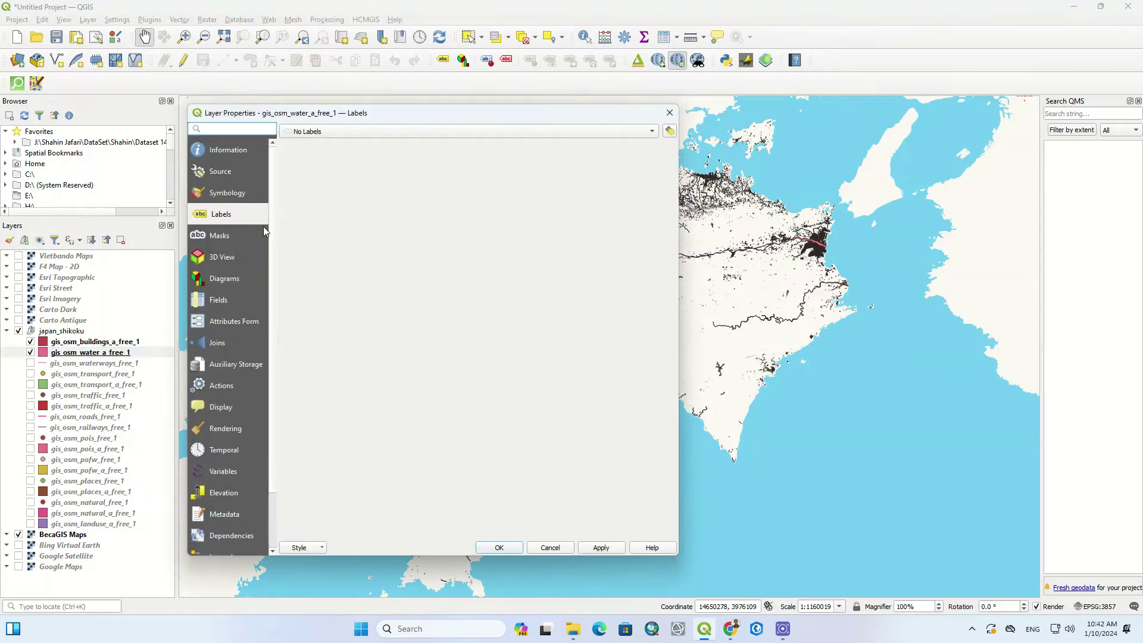
pyautogui.click(420, 162)
pyautogui.click(500, 260)
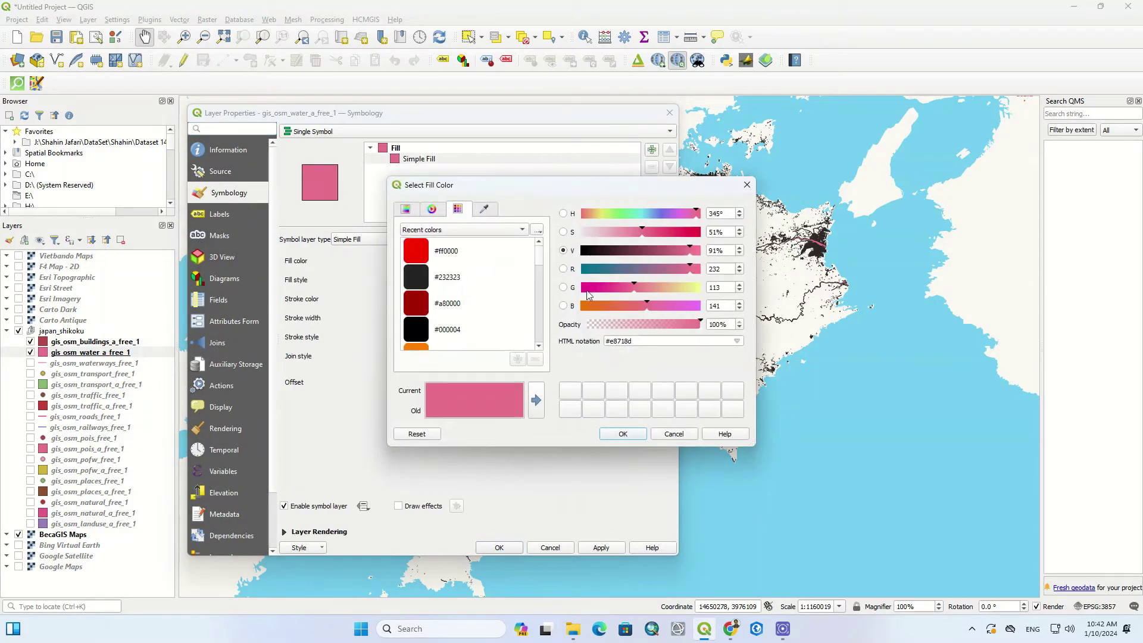
pyautogui.scroll(-2, 478, 270)
pyautogui.scroll(-2, 478, 270)
pyautogui.scroll(2, 455, 287)
pyautogui.scroll(4, 440, 296)
pyautogui.click(487, 332)
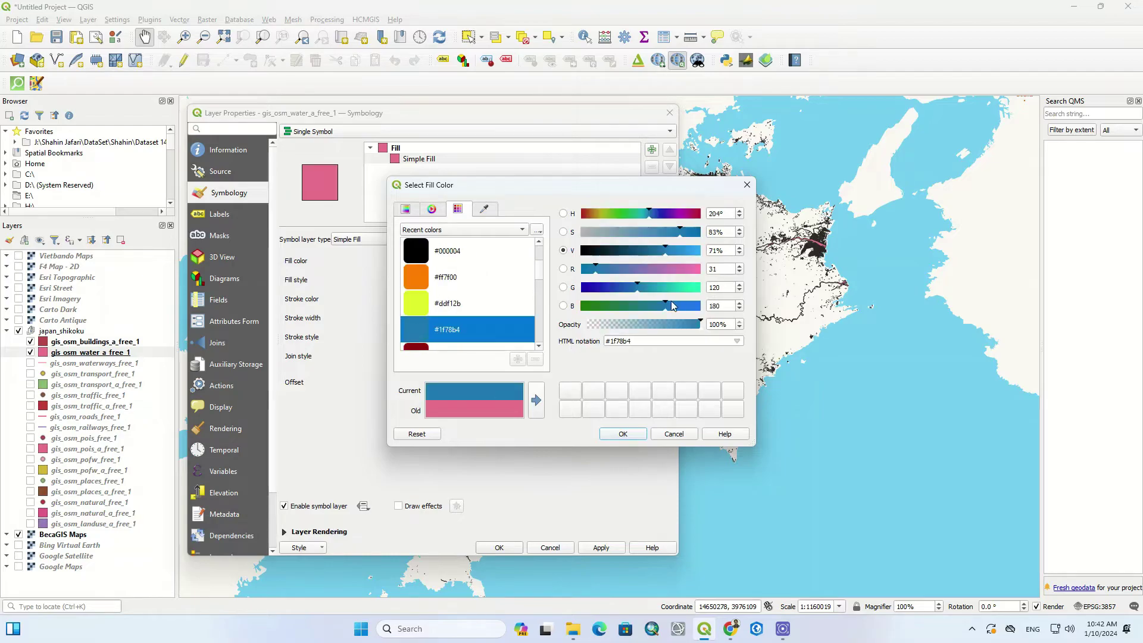
pyautogui.moveTo(669, 306); pyautogui.dragTo(706, 305)
pyautogui.click(649, 287)
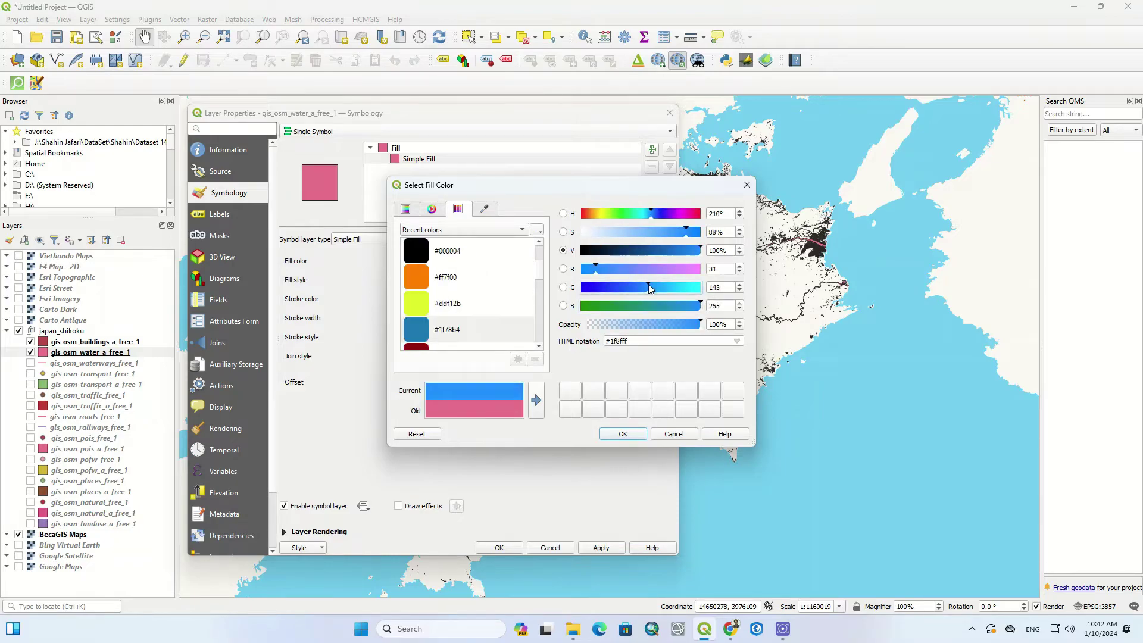
pyautogui.click(623, 435)
pyautogui.click(499, 548)
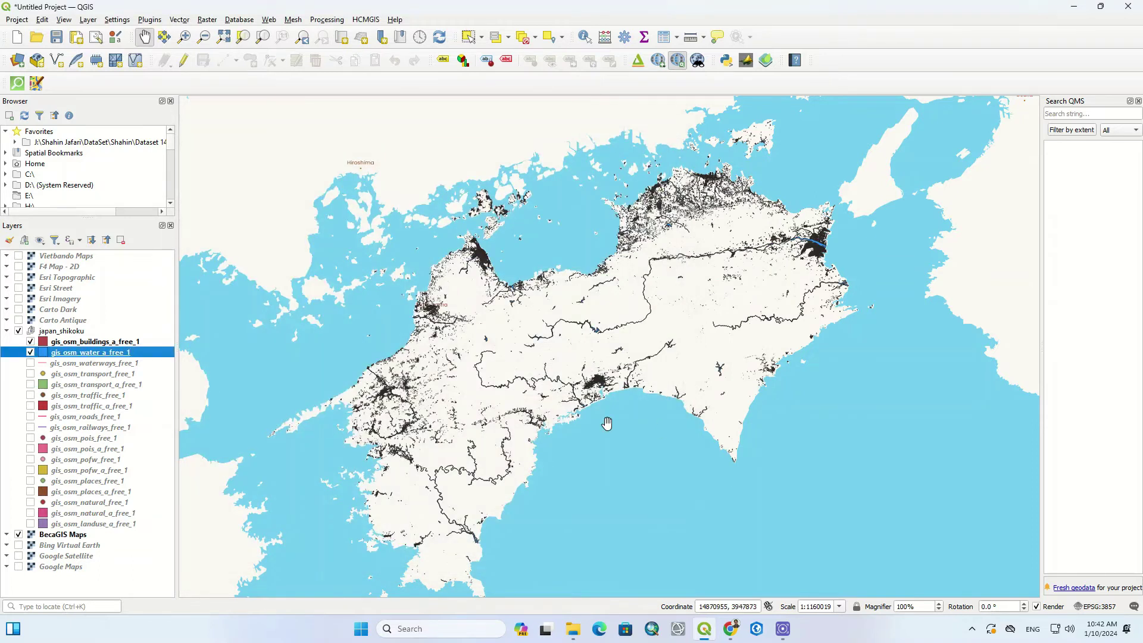
pyautogui.scroll(1, 785, 234)
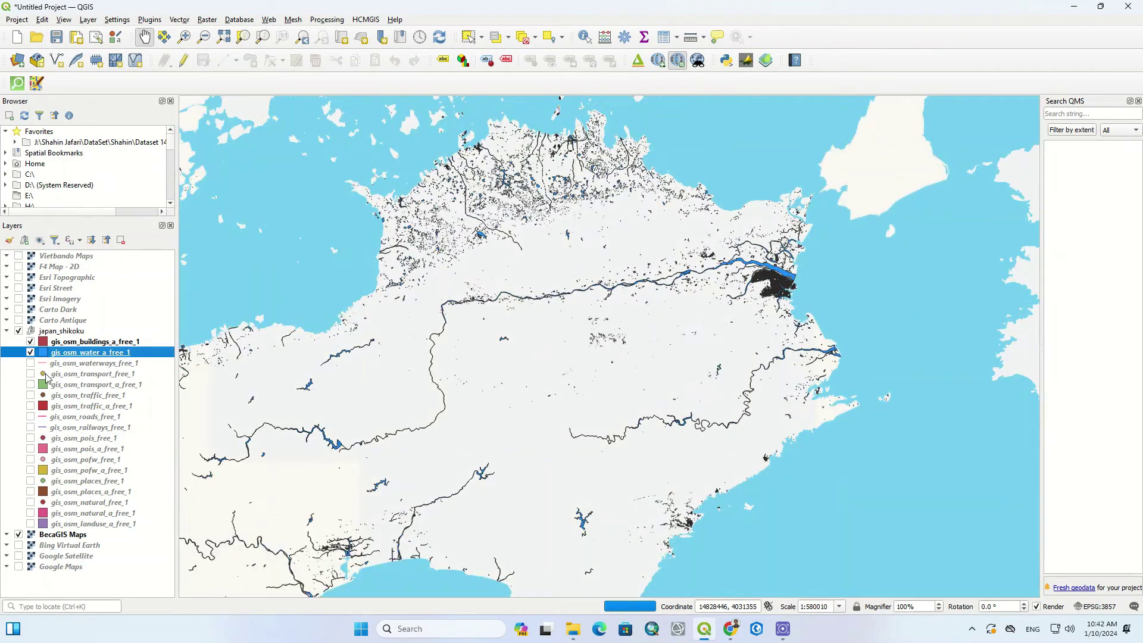
# Show the waterways layer and make its simple line colour blue
pyautogui.click(31, 363)
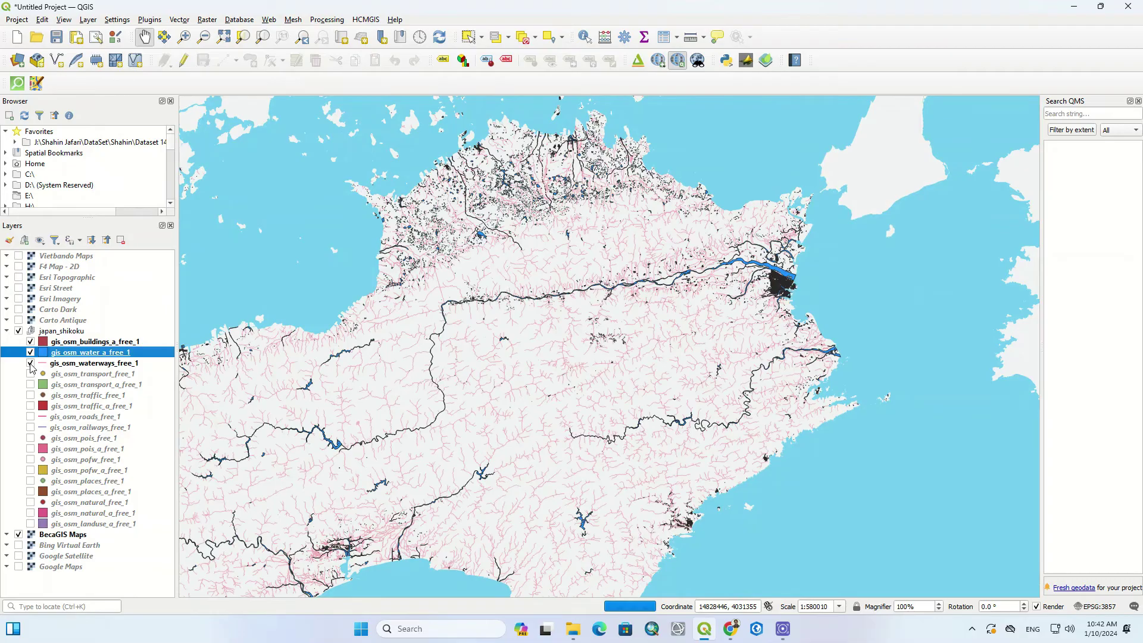
pyautogui.doubleClick(54, 364)
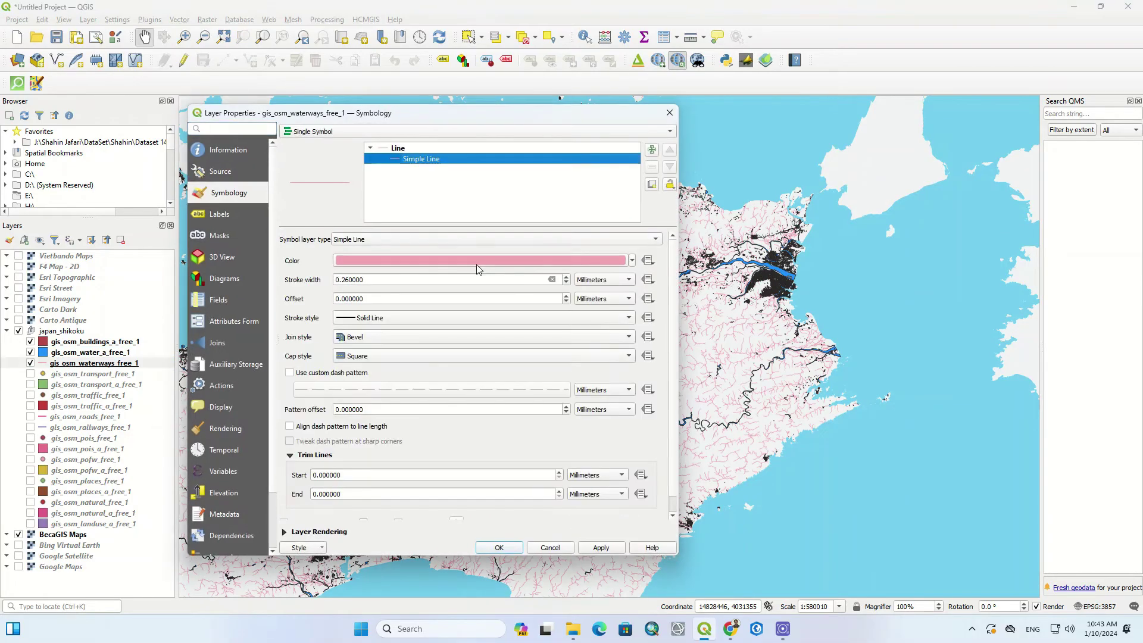
pyautogui.click(540, 261)
pyautogui.click(464, 253)
pyautogui.click(625, 432)
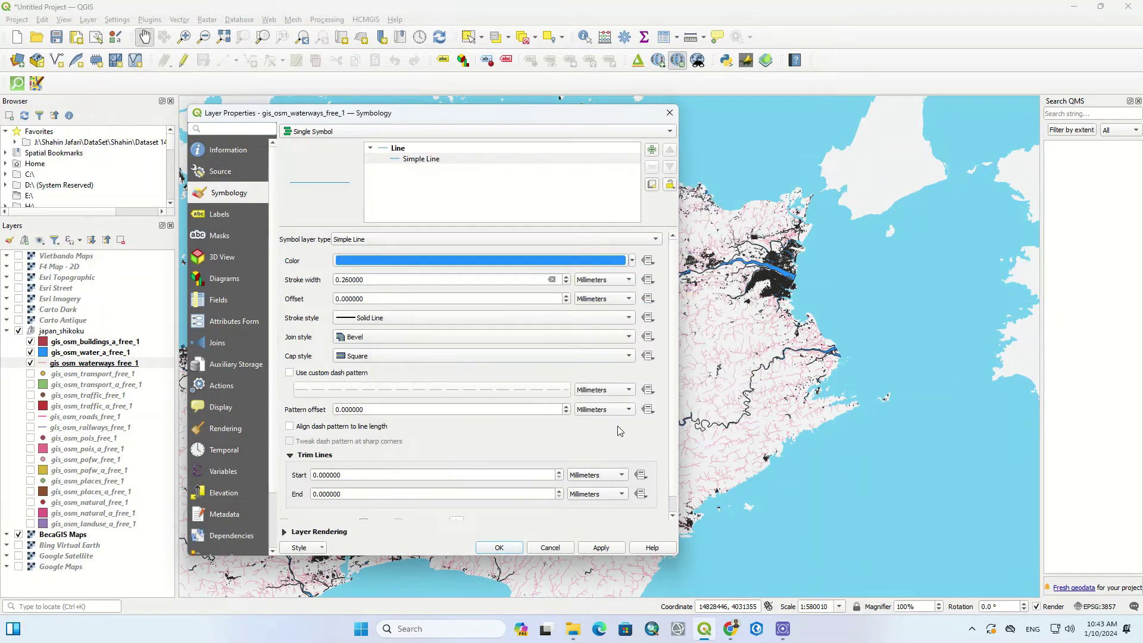
pyautogui.click(601, 548)
# Display the transport and roads layers, then hide the japan_shikoku group and open HCMGIS Download OpenData
pyautogui.click(500, 548)
pyautogui.scroll(-1, 813, 268)
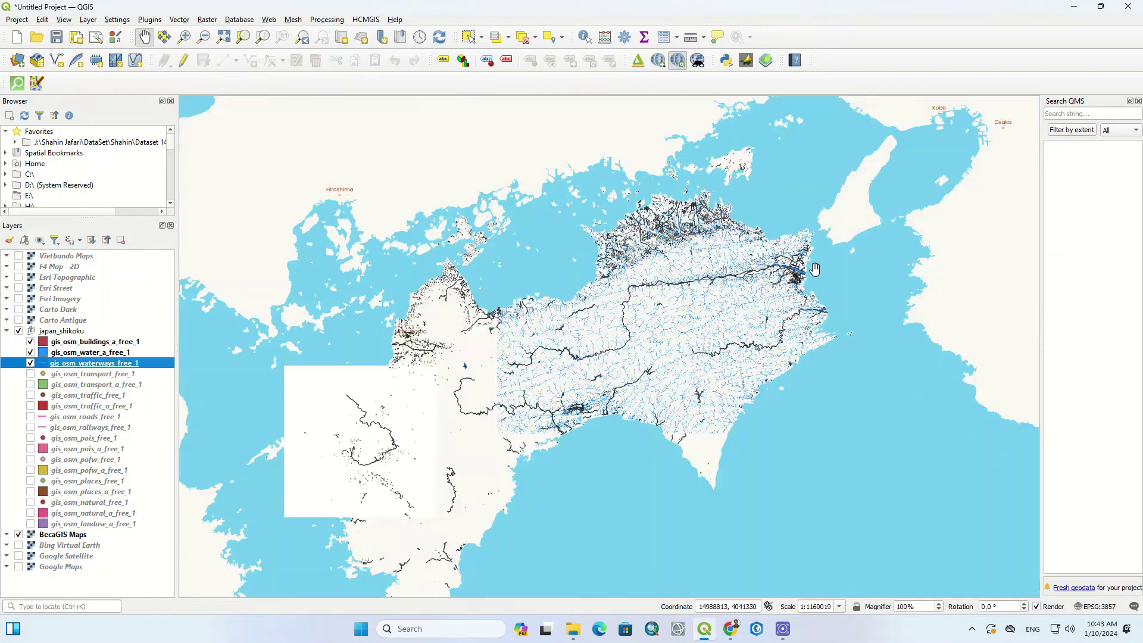
pyautogui.click(25, 342)
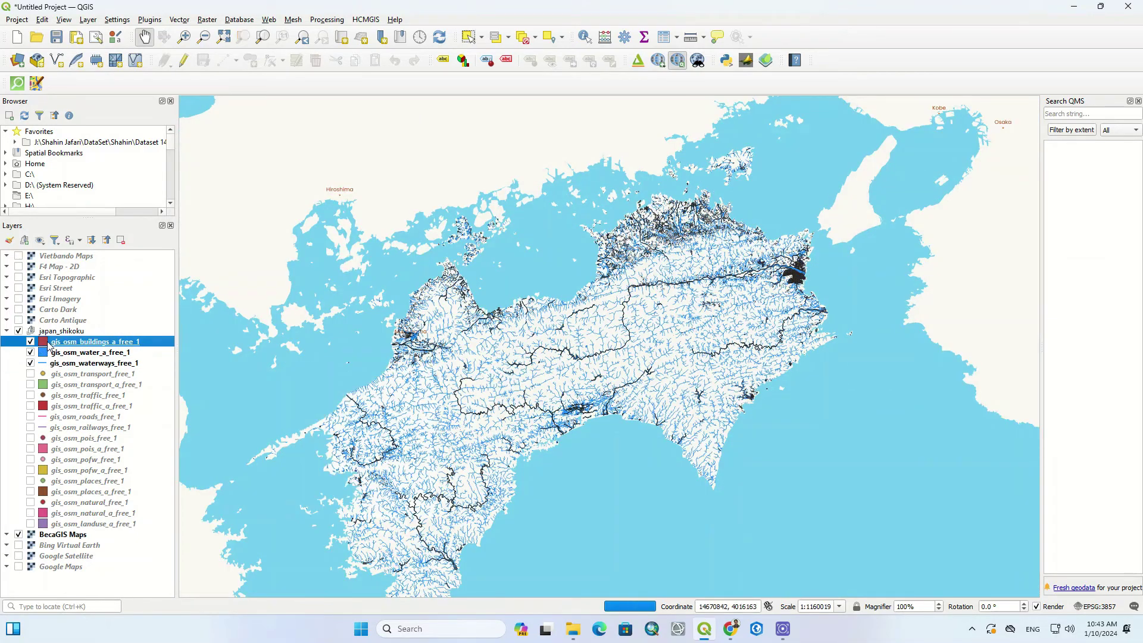
pyautogui.click(31, 374)
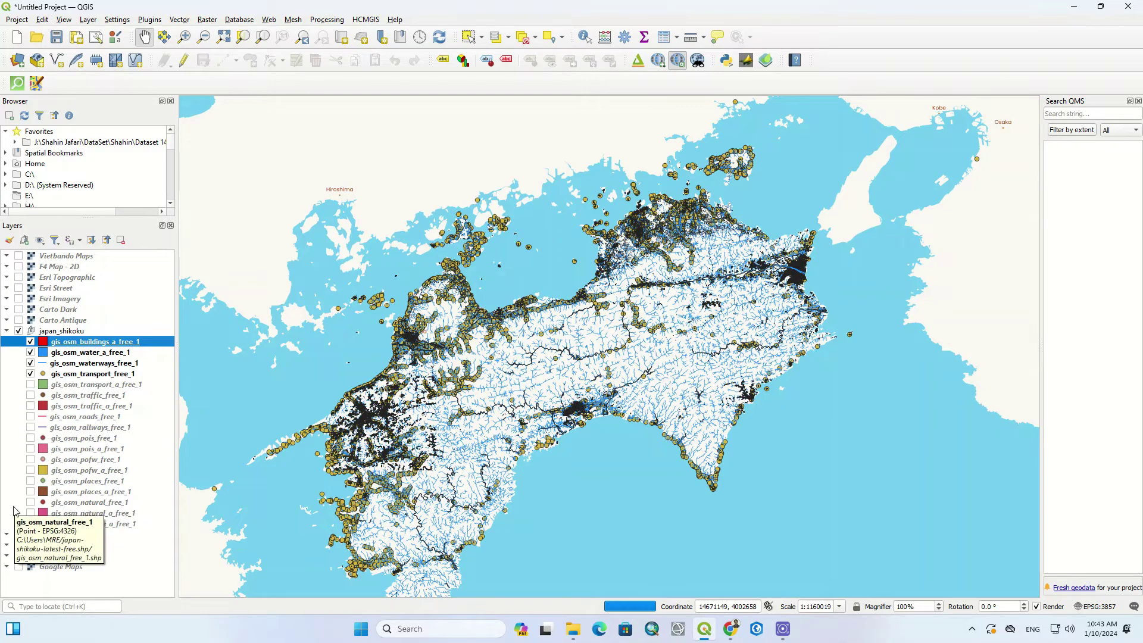
pyautogui.click(30, 417)
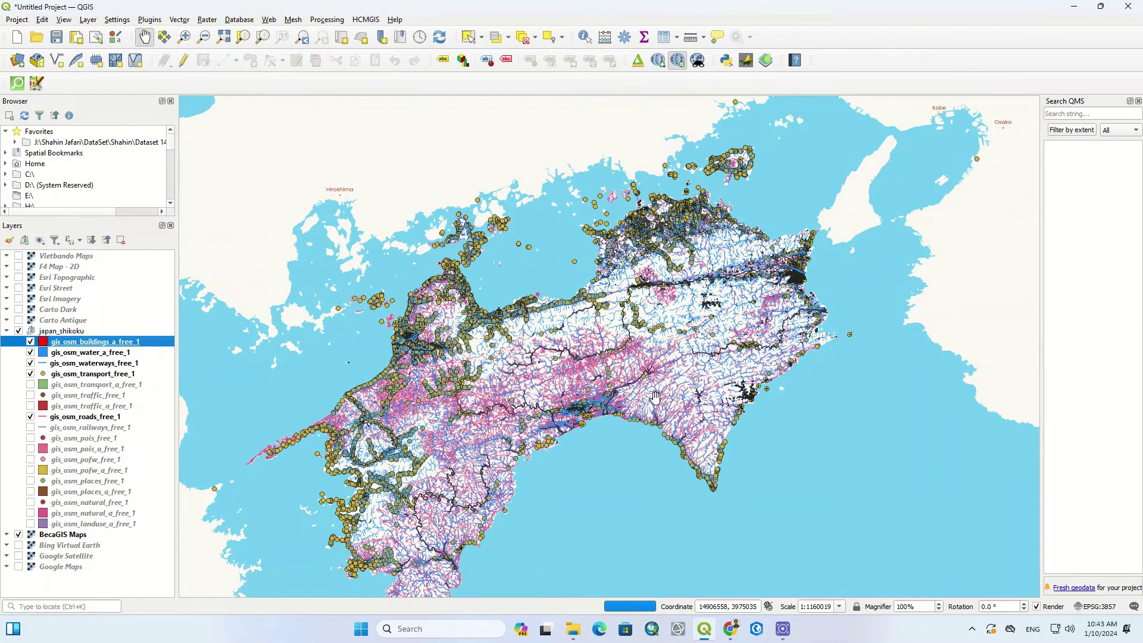
pyautogui.scroll(-1, 640, 306)
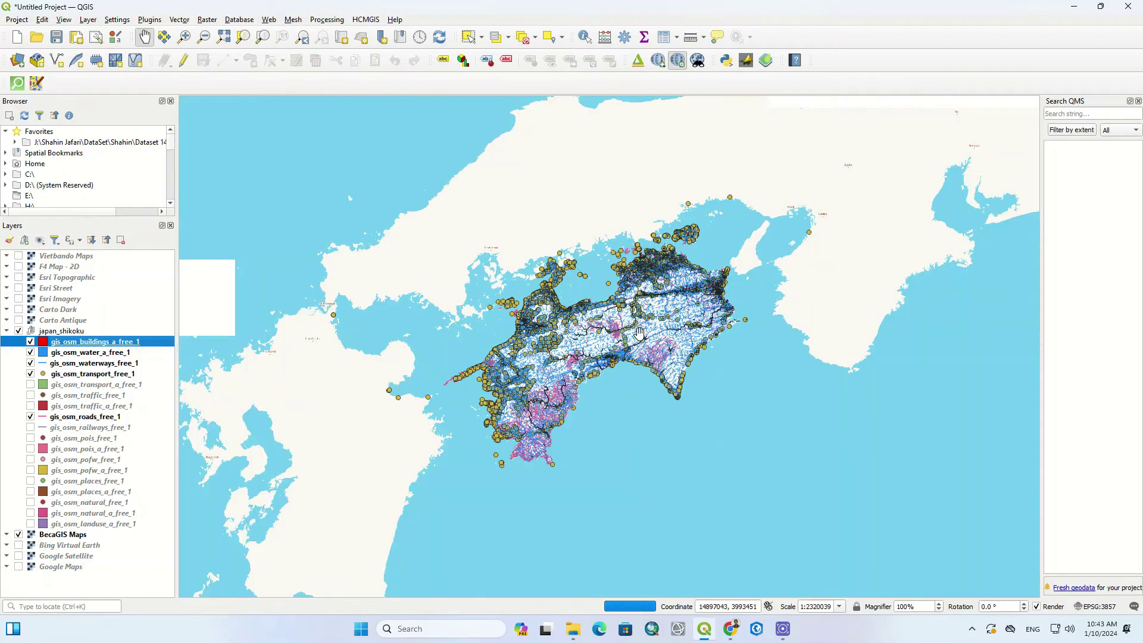
pyautogui.click(19, 330)
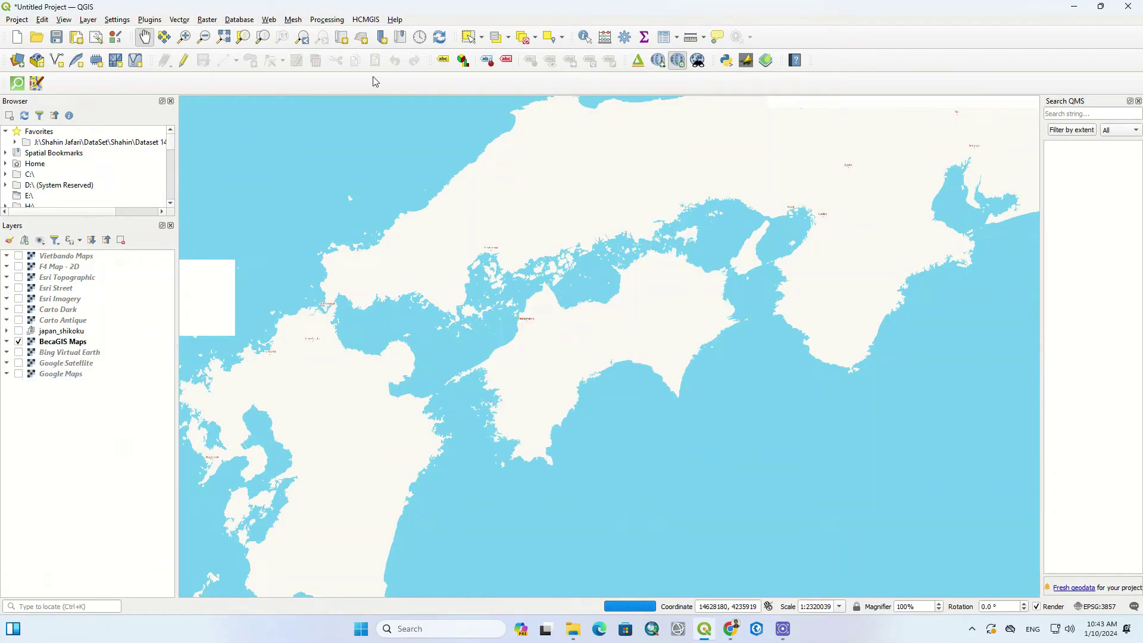
pyautogui.click(365, 20)
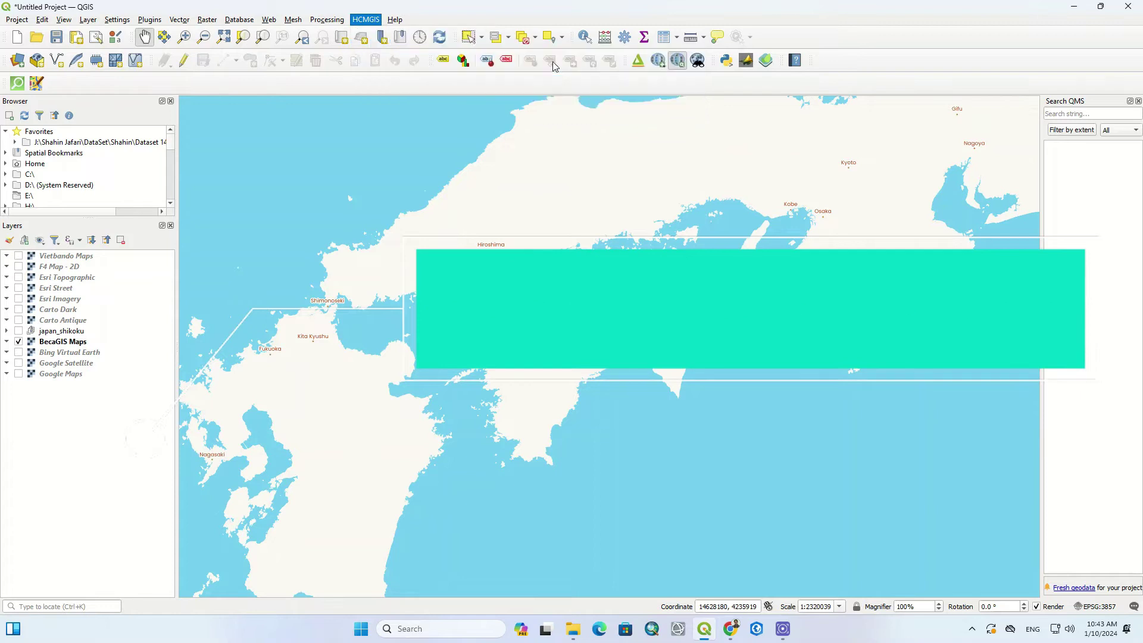
# Choose Afghanistan from the GADM downloader's country list
pyautogui.click(584, 269)
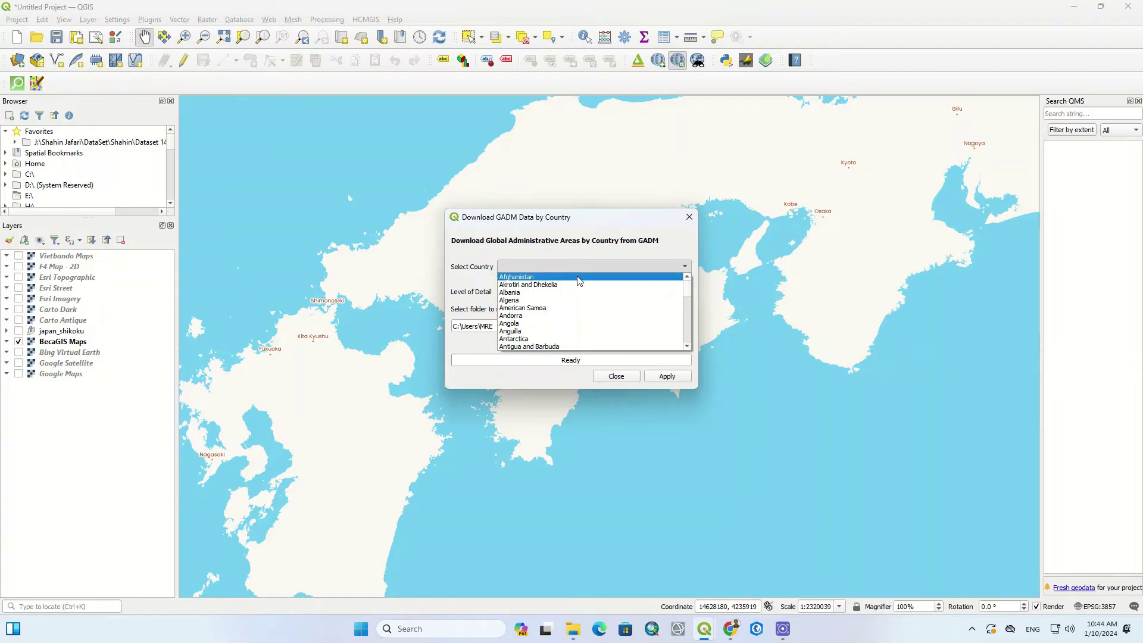
pyautogui.click(578, 281)
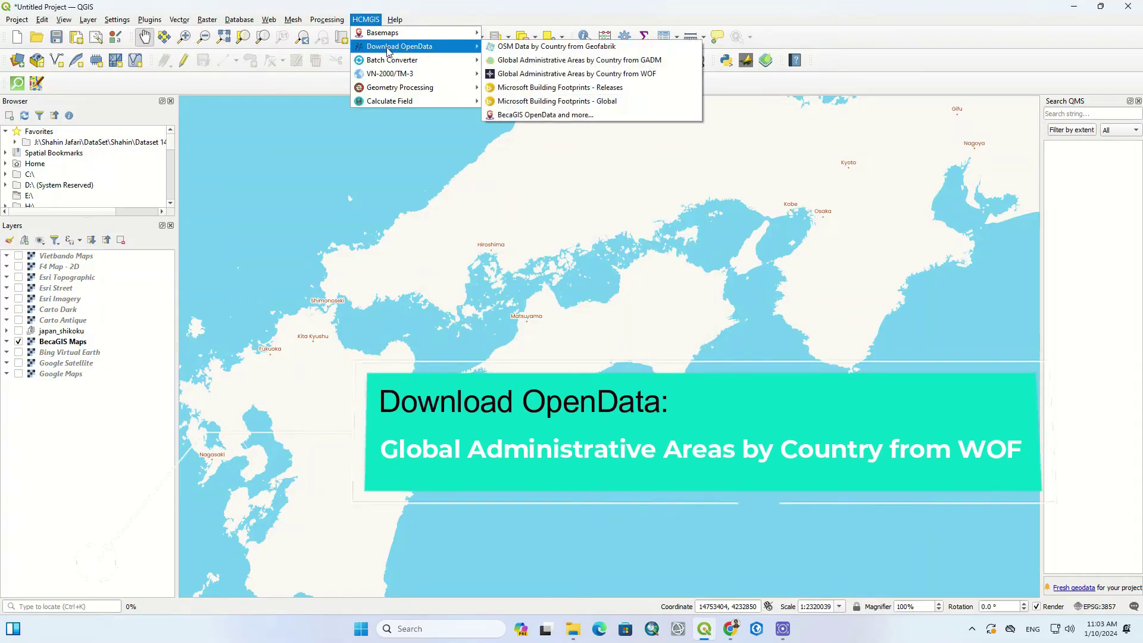
pyautogui.moveTo(399, 46)
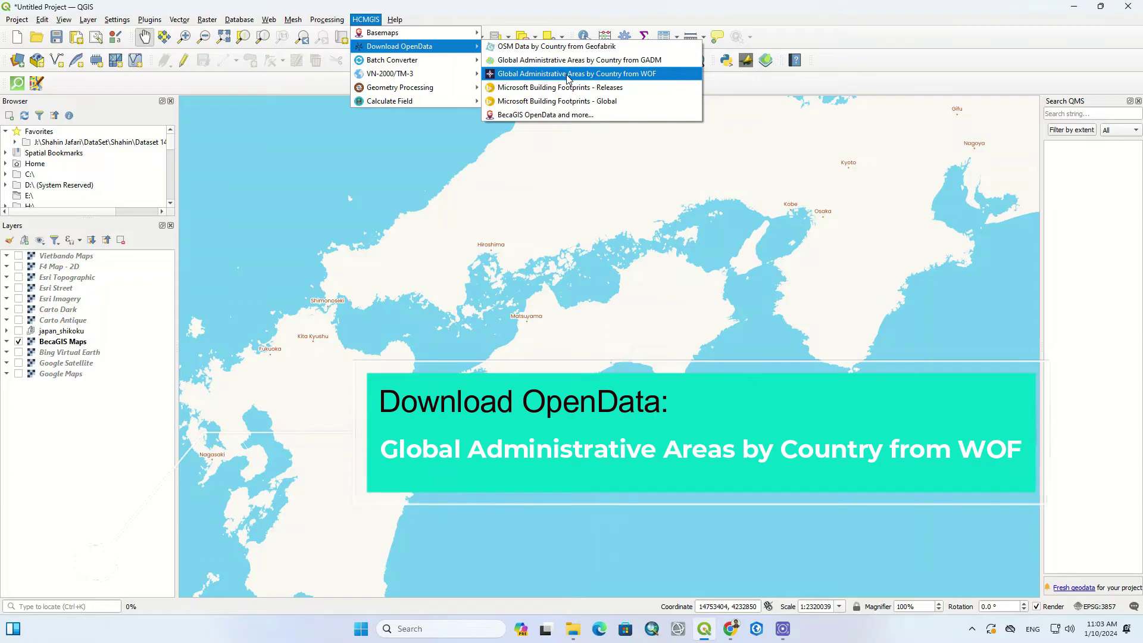
# Download Australia's Who's On First administrative areas (177.27 MB) and load them as layers
pyautogui.click(567, 75)
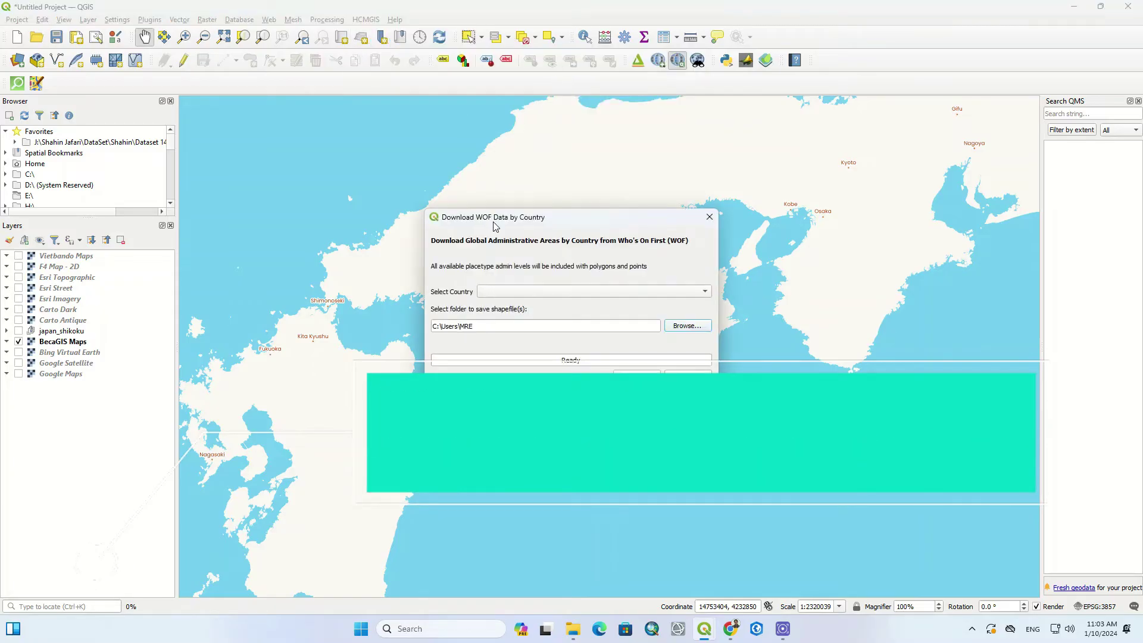
pyautogui.click(521, 292)
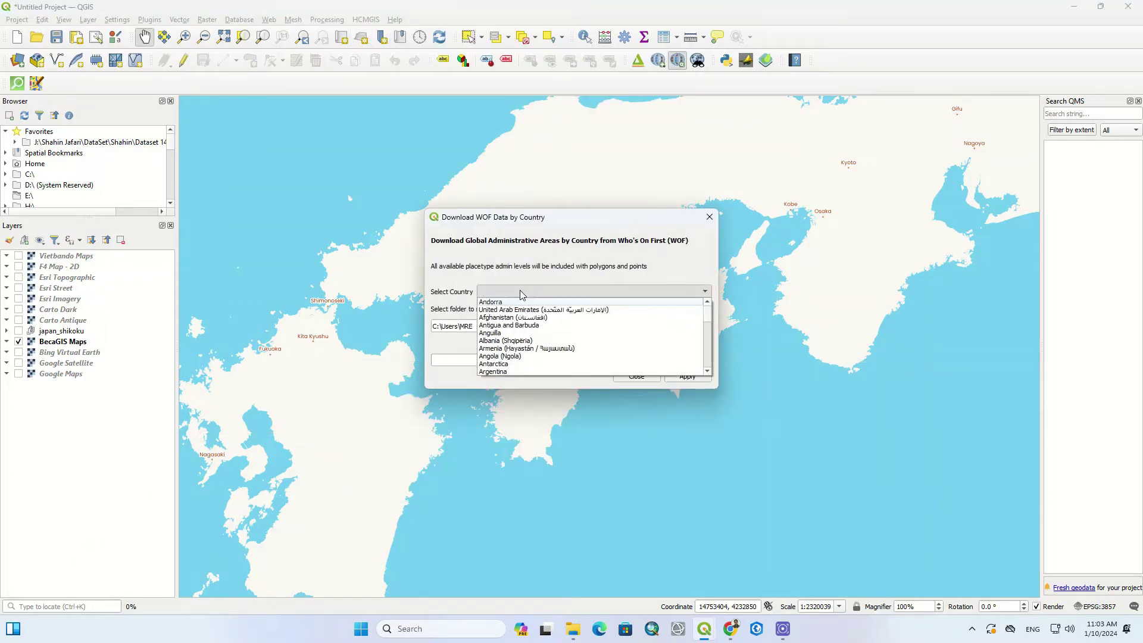
pyautogui.scroll(-2, 531, 315)
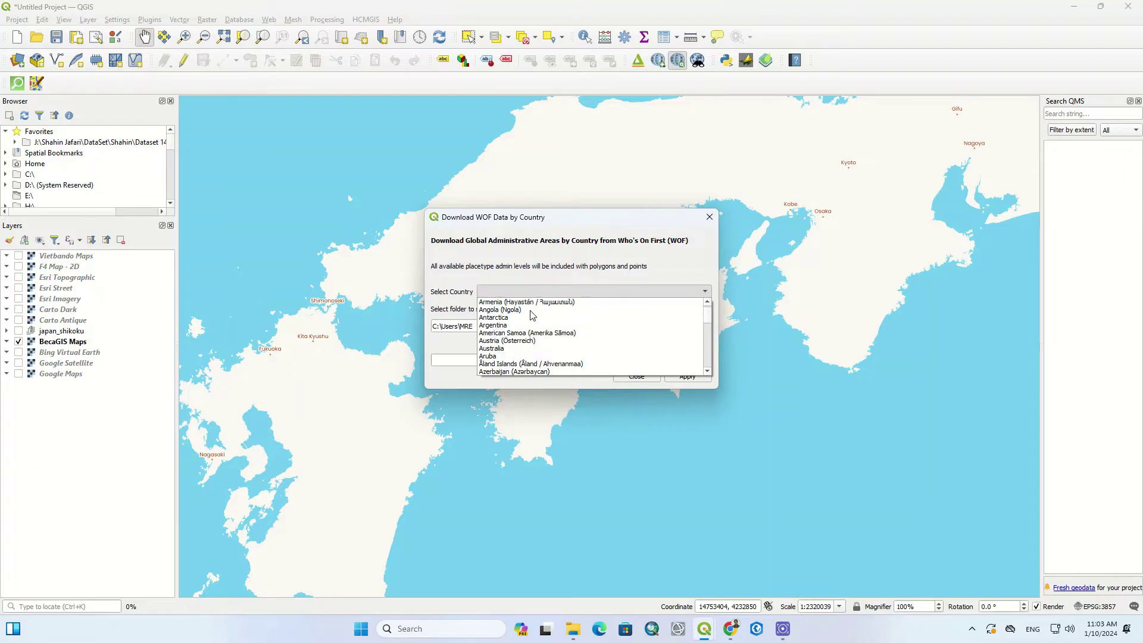
pyautogui.click(516, 349)
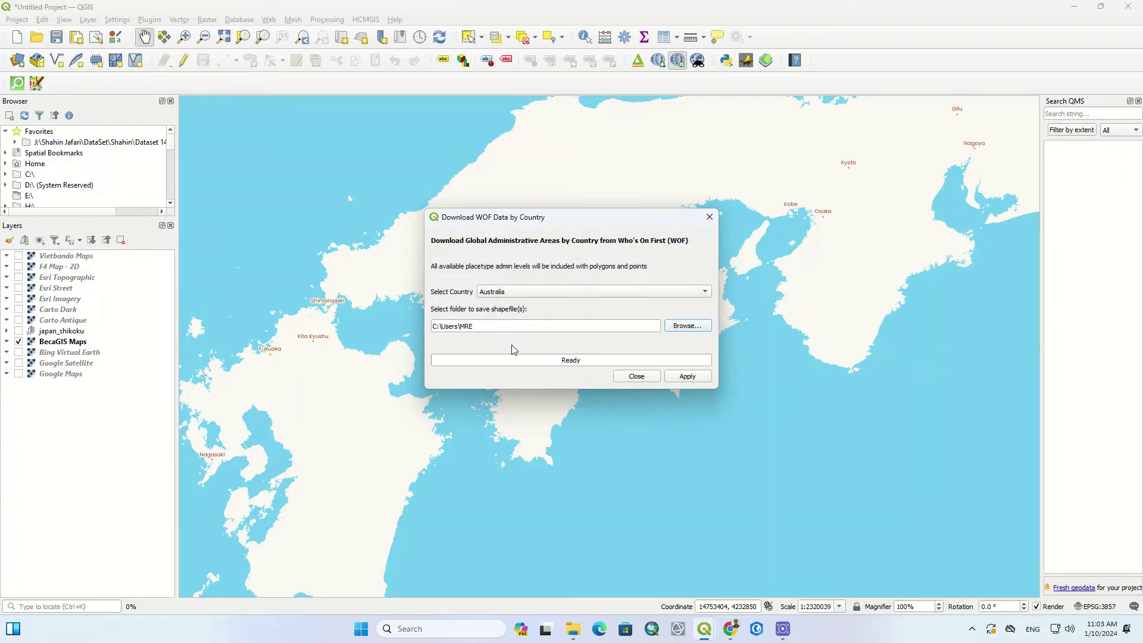
pyautogui.click(687, 377)
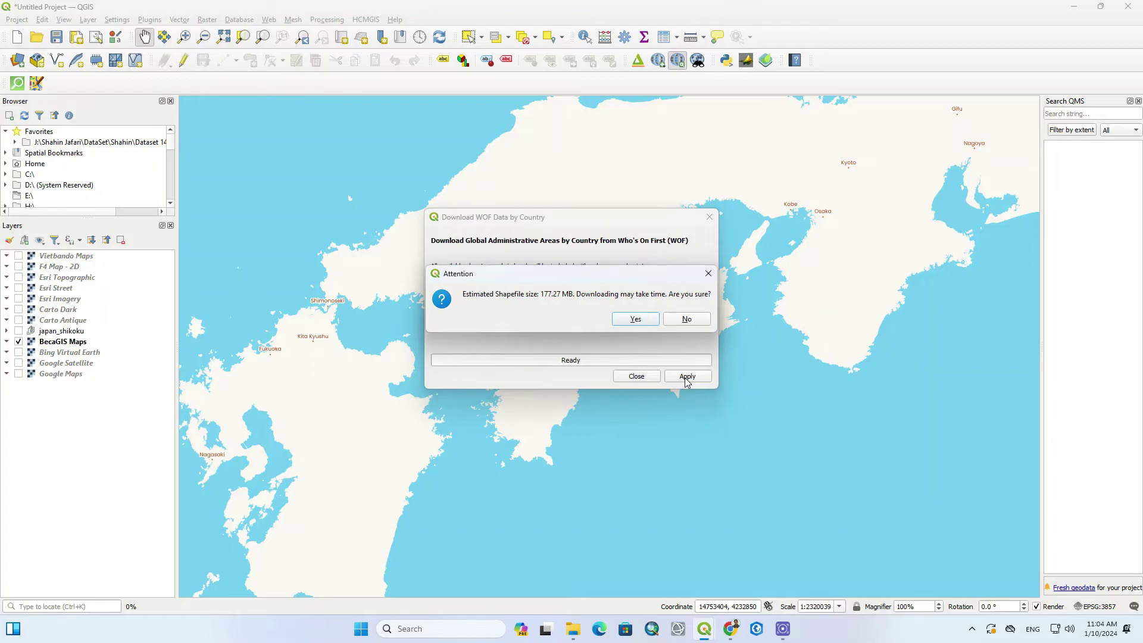
pyautogui.click(645, 321)
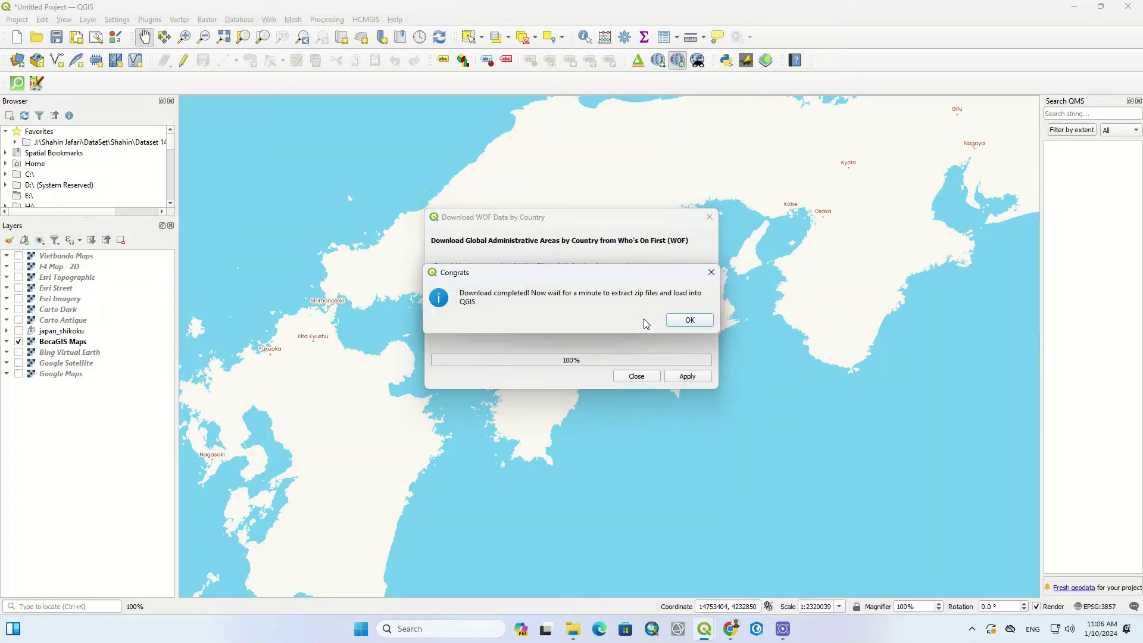
pyautogui.click(682, 326)
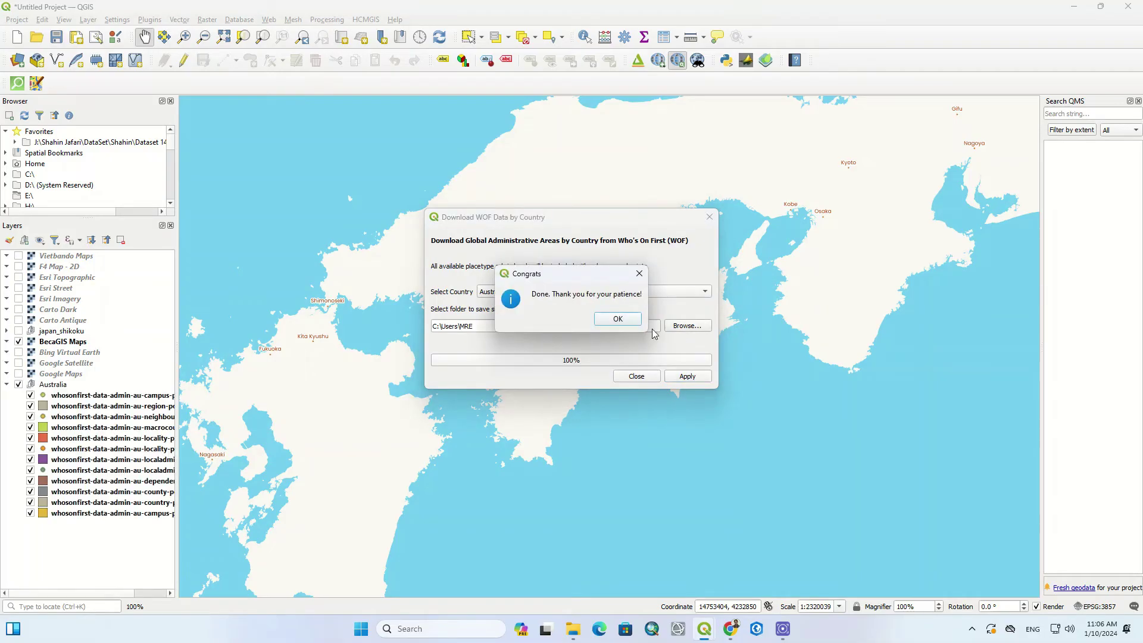
# Close the WOF downloader and move the Australia group above japan_shikoku
pyautogui.click(618, 320)
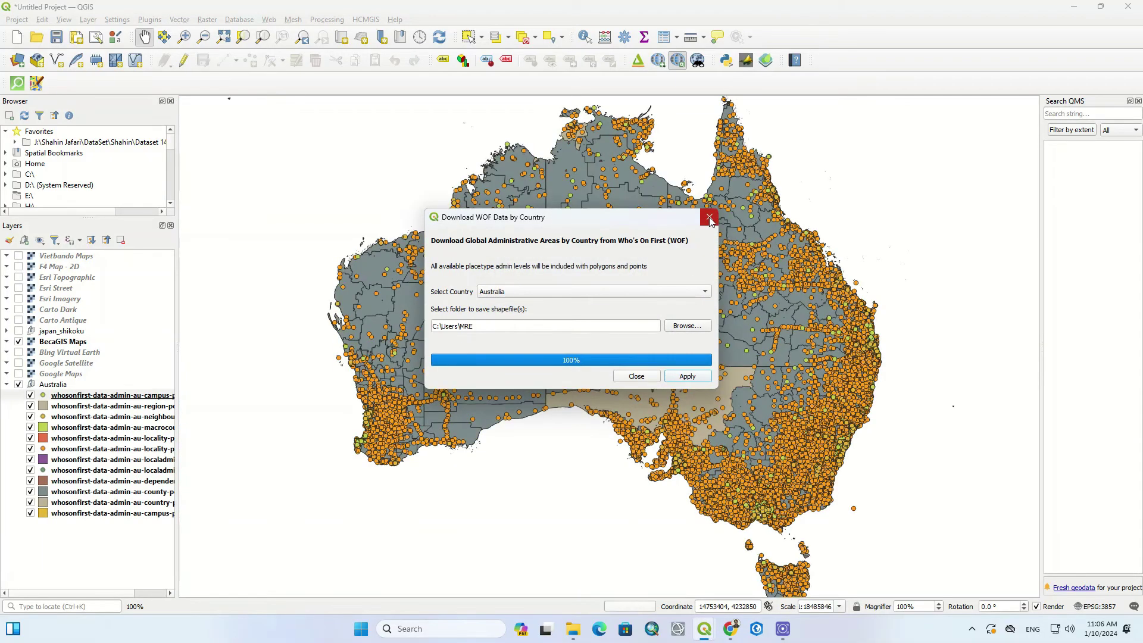
pyautogui.click(708, 219)
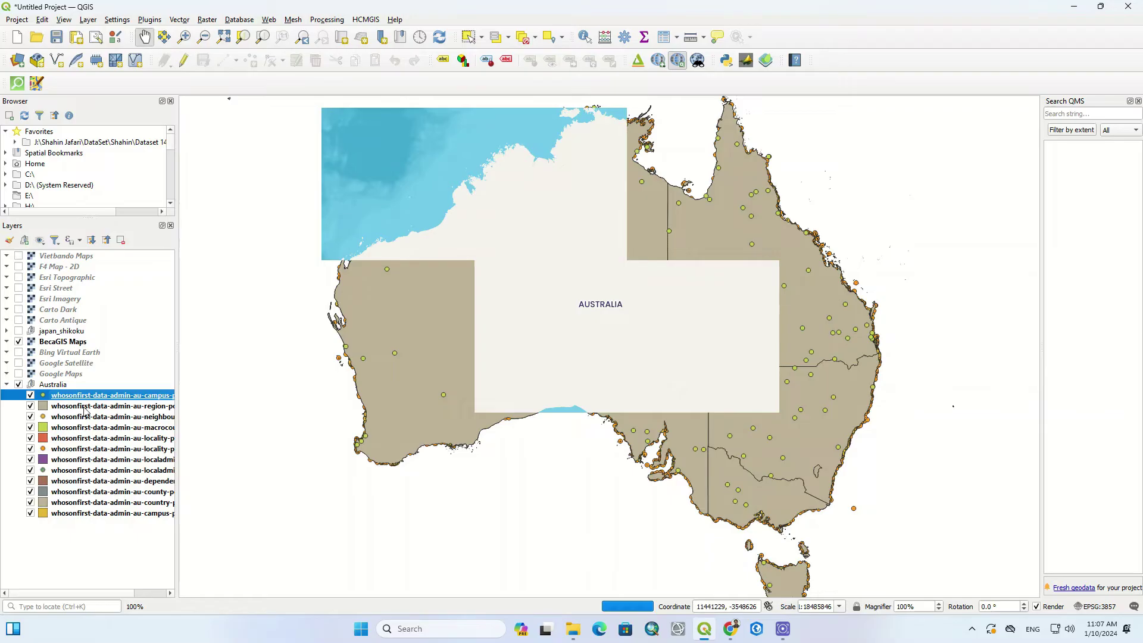
pyautogui.moveTo(58, 385); pyautogui.dragTo(84, 331)
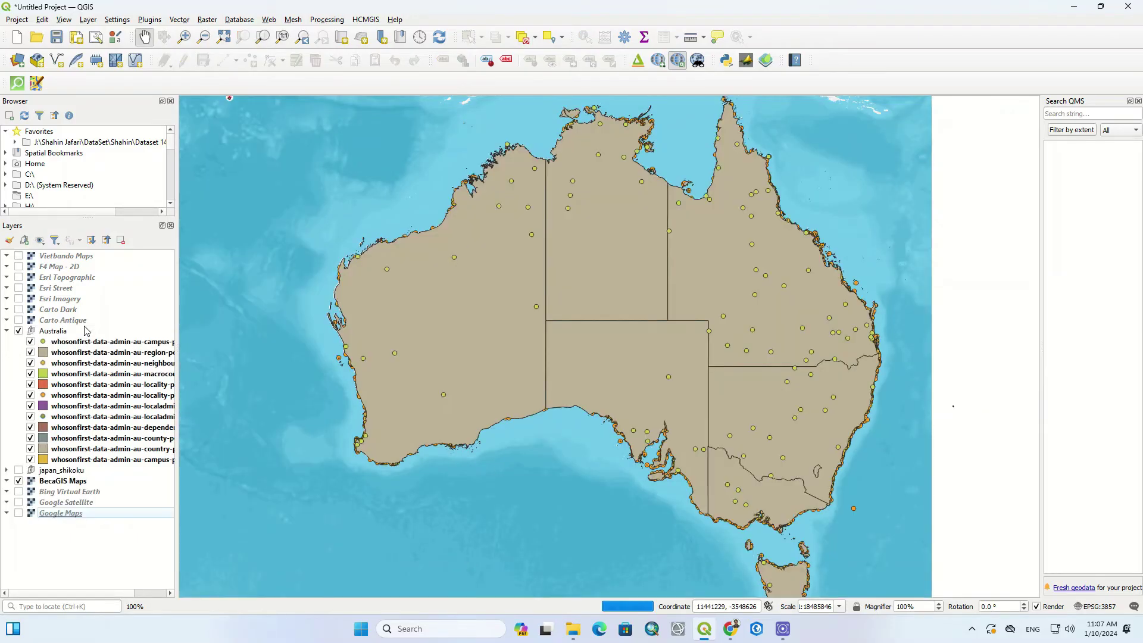
# Widen the layer names and hide all the Australia WOF layers
pyautogui.click(30, 341)
pyautogui.moveTo(175, 312)
pyautogui.mouseDown()
pyautogui.moveTo(251, 317)
pyautogui.moveTo(220, 316)
pyautogui.mouseUp()
pyautogui.click(31, 342)
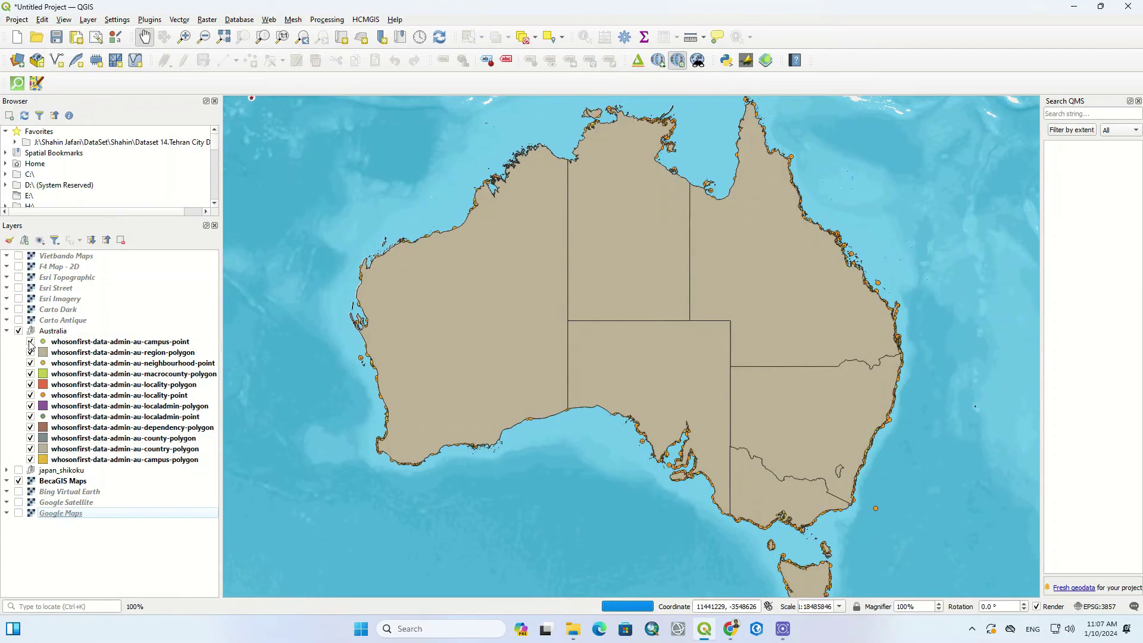
pyautogui.click(31, 459)
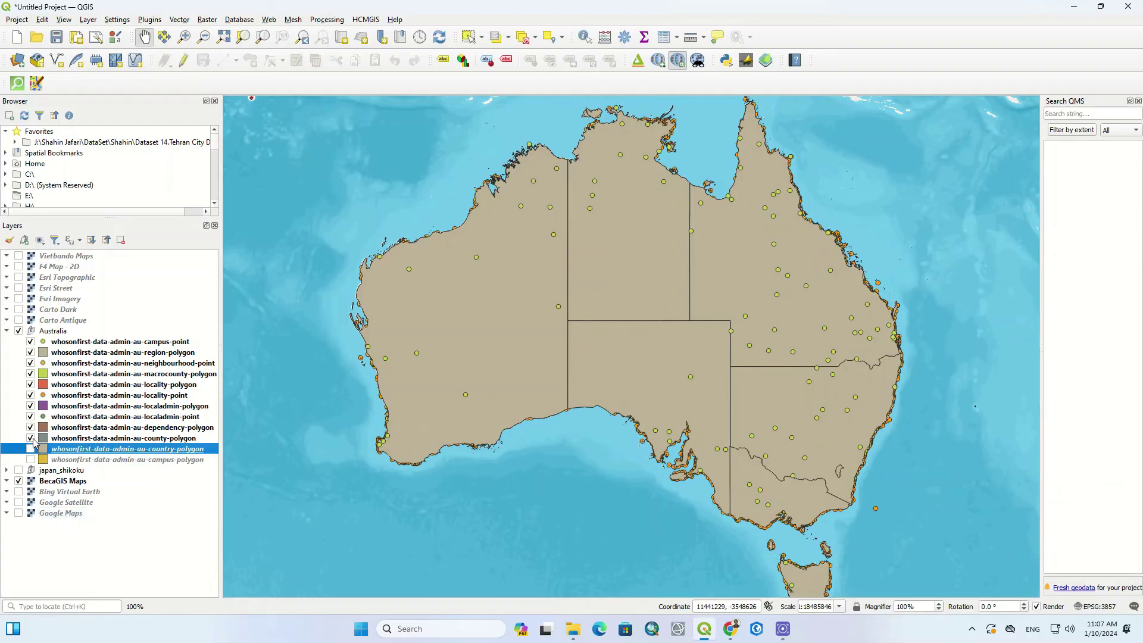
pyautogui.click(30, 439)
pyautogui.click(30, 427)
pyautogui.click(31, 406)
pyautogui.click(31, 385)
pyautogui.click(30, 363)
# Preview the region, neighbourhood, macrocounty, locality, localadmin, dependency, county and campus layers one at a time
pyautogui.click(31, 341)
pyautogui.click(30, 353)
pyautogui.click(31, 363)
pyautogui.click(31, 373)
pyautogui.click(31, 373)
pyautogui.click(30, 384)
pyautogui.click(30, 395)
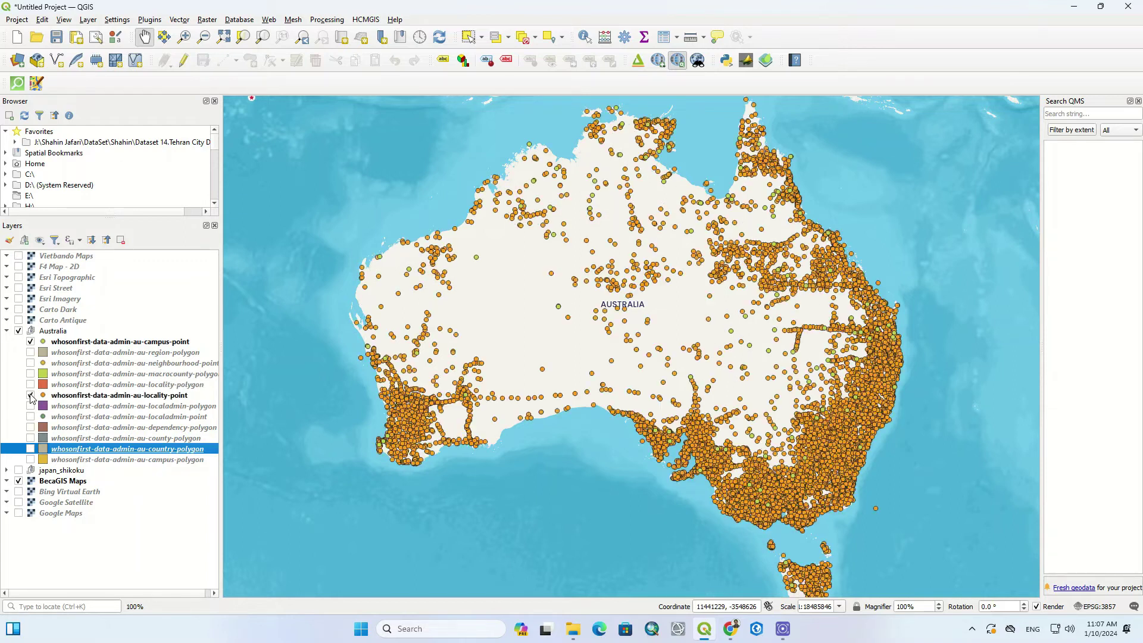
pyautogui.click(30, 394)
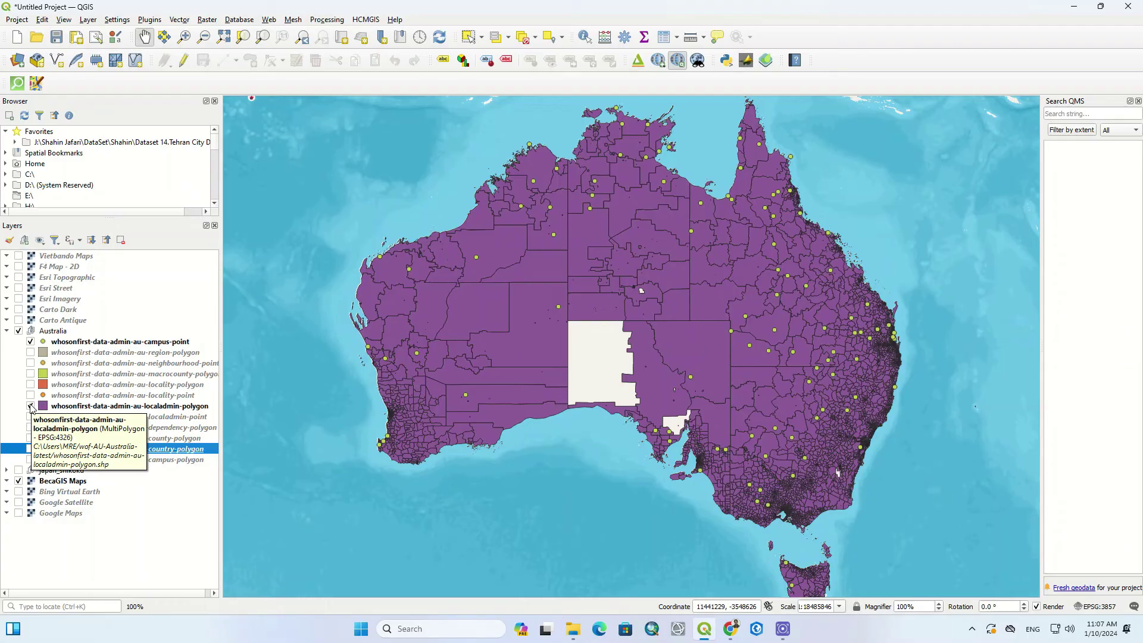
pyautogui.click(31, 405)
pyautogui.click(30, 427)
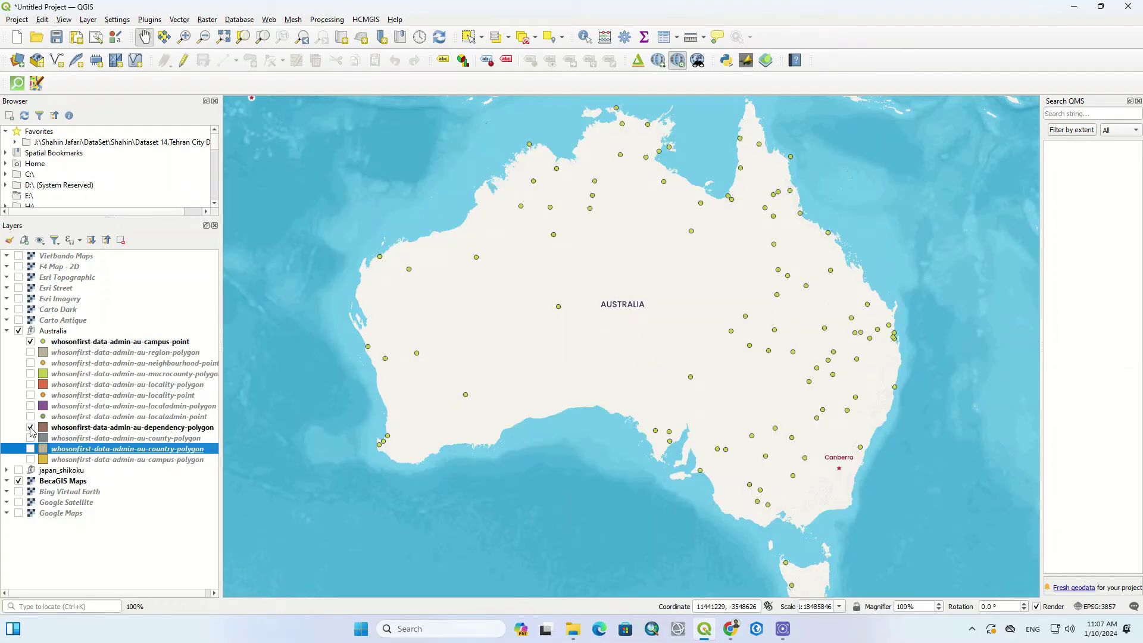
pyautogui.click(30, 427)
pyautogui.click(30, 417)
pyautogui.click(31, 437)
pyautogui.click(30, 449)
pyautogui.click(31, 459)
pyautogui.click(31, 448)
pyautogui.click(30, 448)
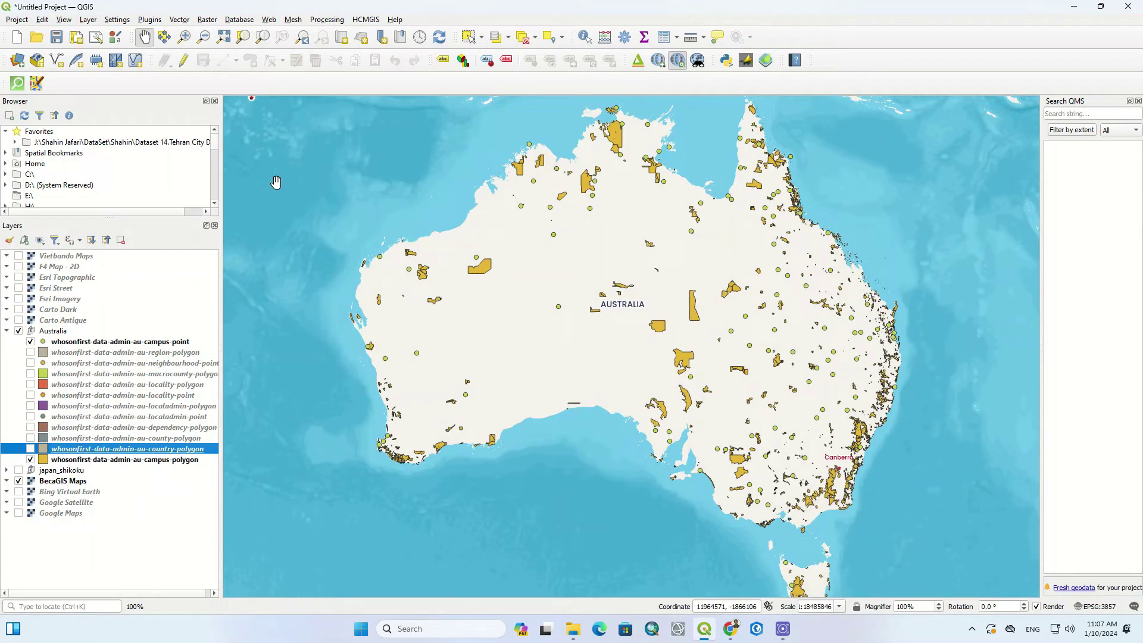
# Hide the Australia group and pick United States of America / California in Microsoft Building Footprints Releases
pyautogui.click(18, 330)
pyautogui.click(6, 330)
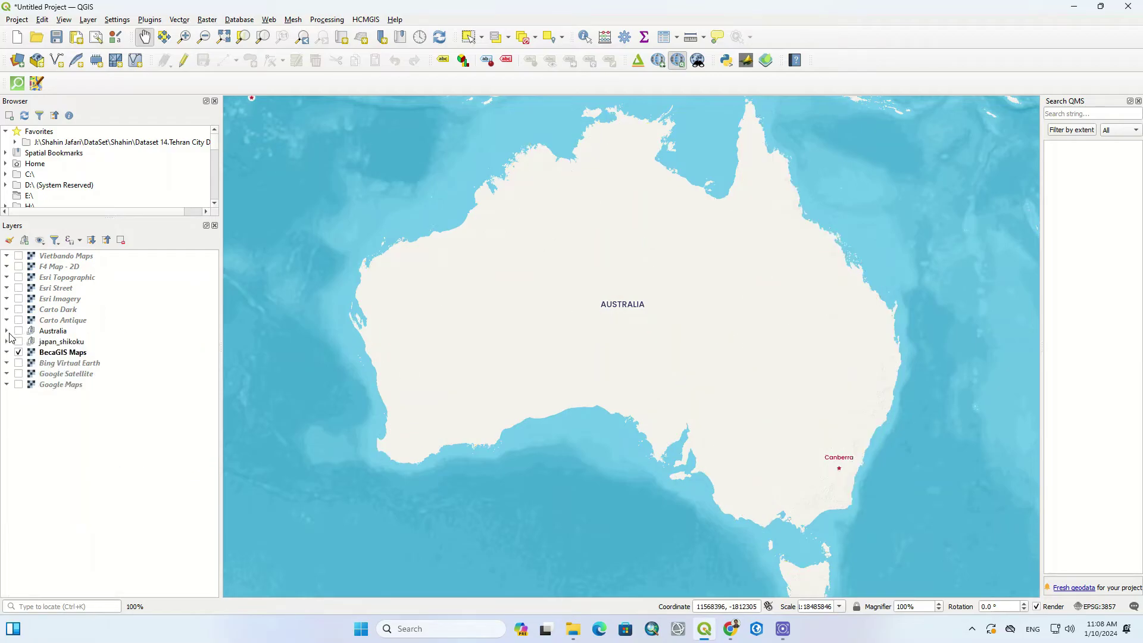
pyautogui.click(366, 20)
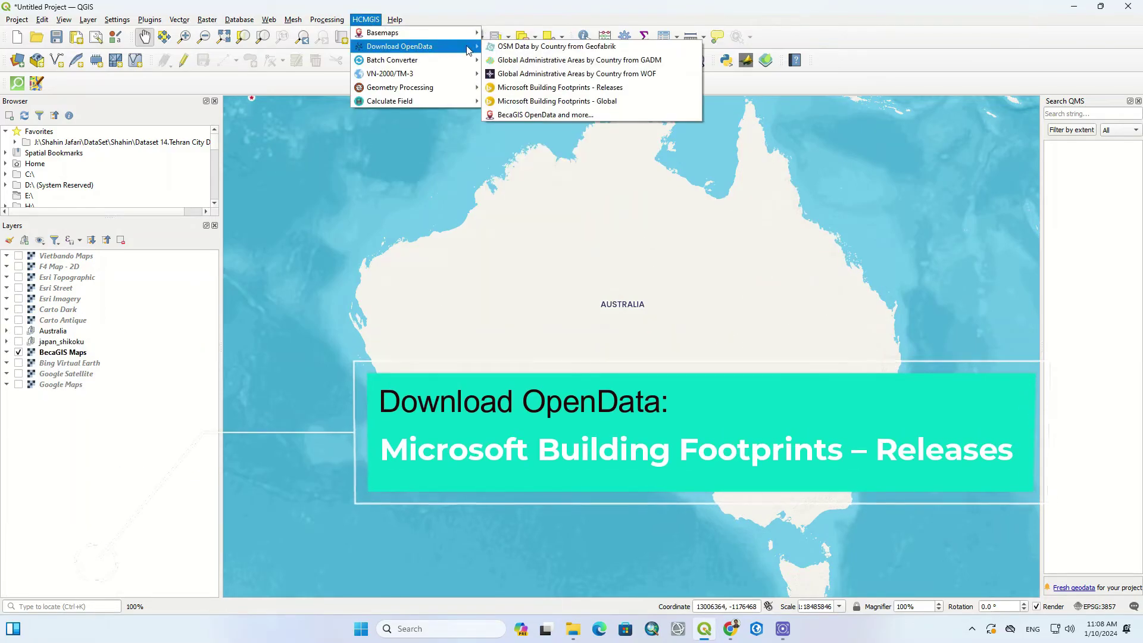
pyautogui.moveTo(400, 46)
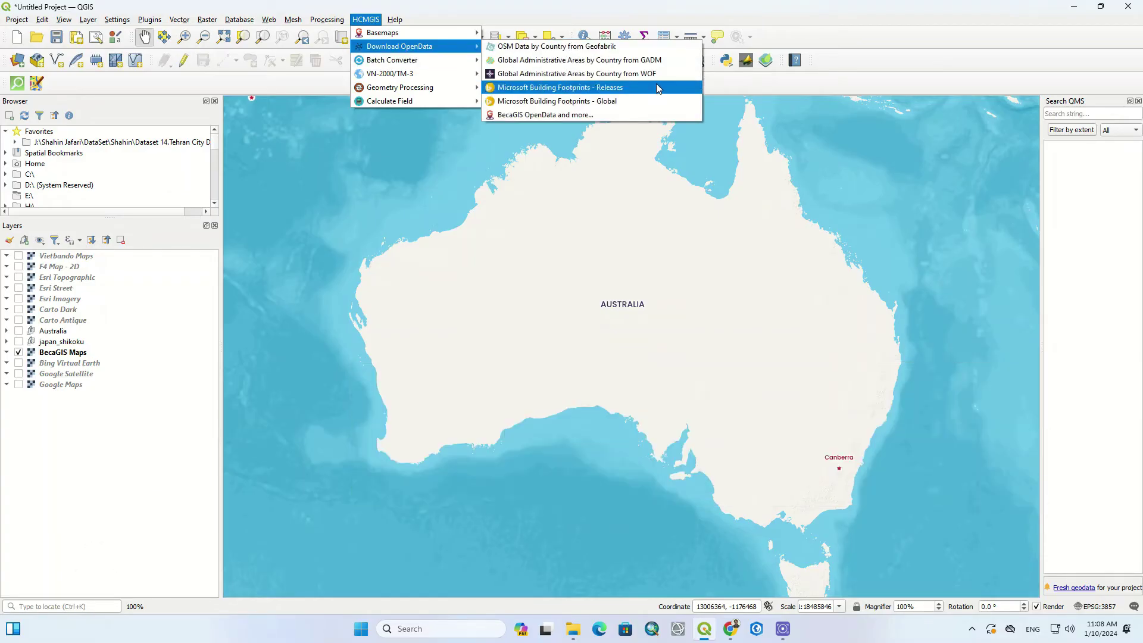
pyautogui.click(658, 89)
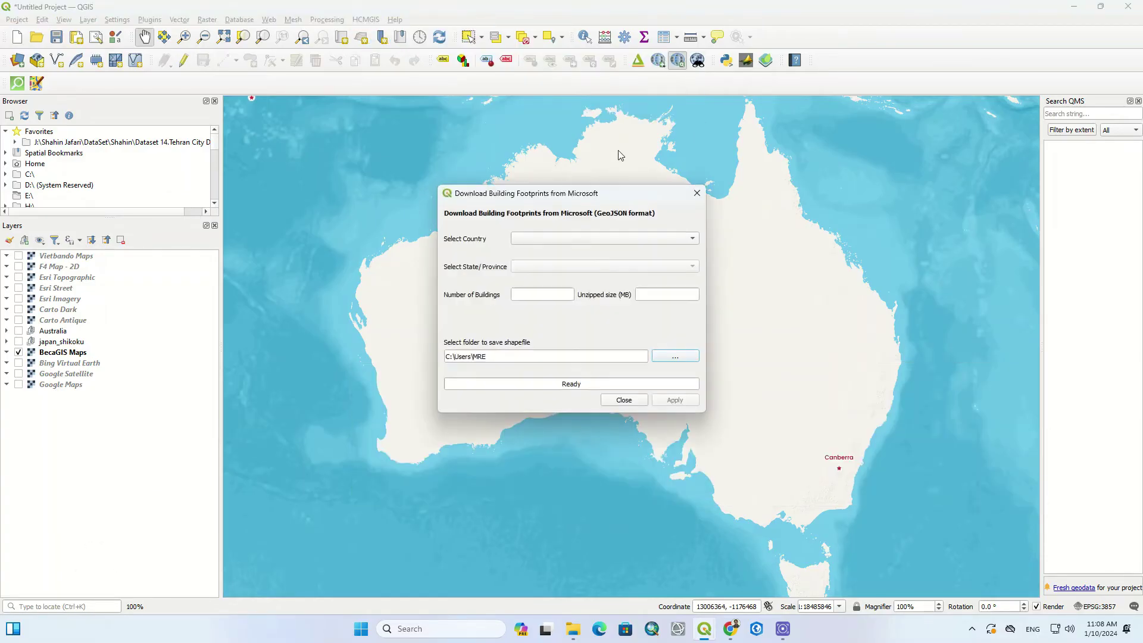
pyautogui.click(590, 248)
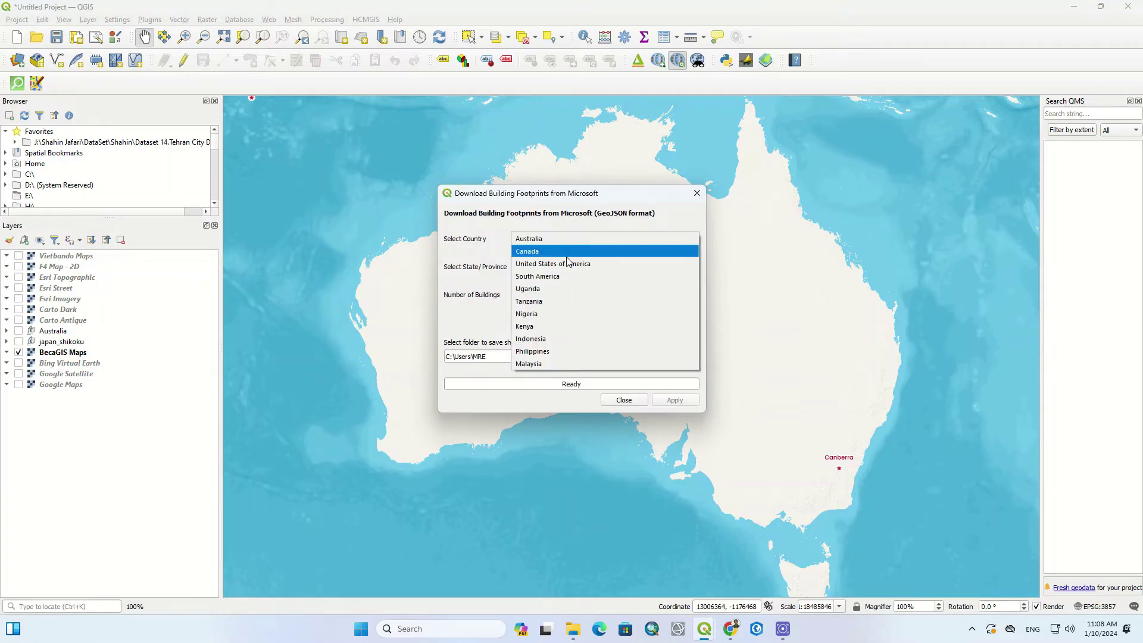
pyautogui.click(594, 261)
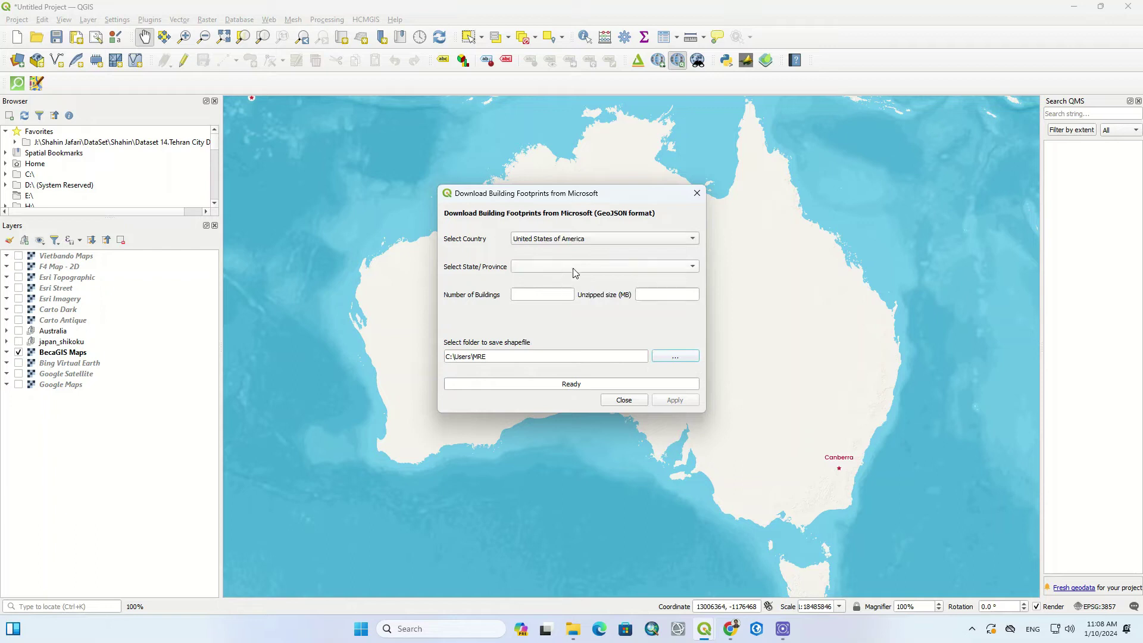
pyautogui.click(652, 268)
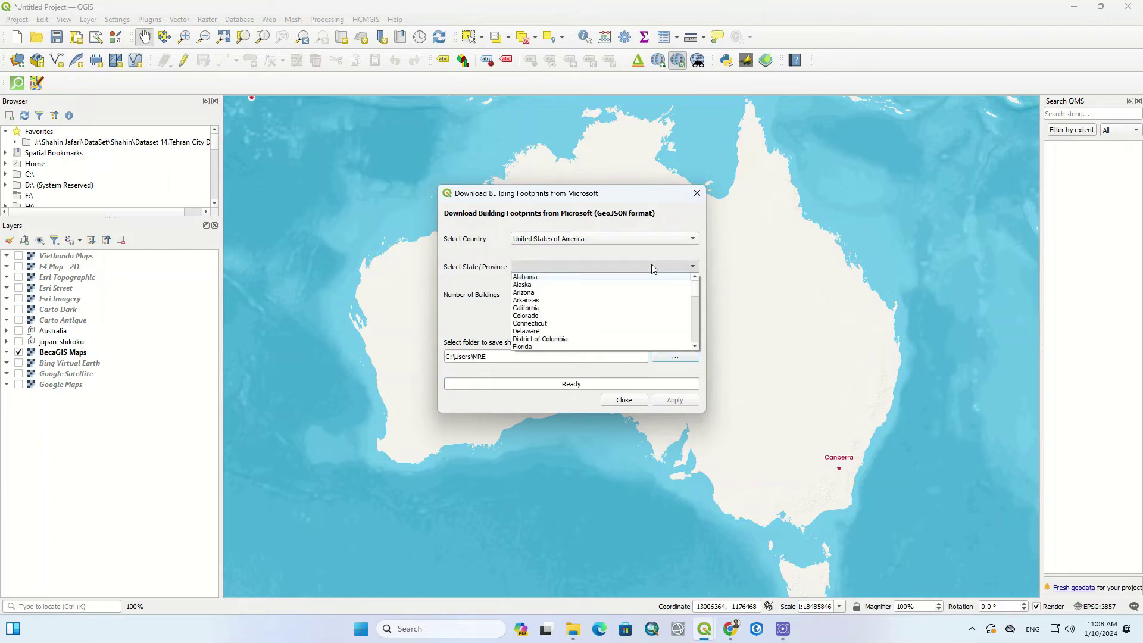
pyautogui.click(601, 308)
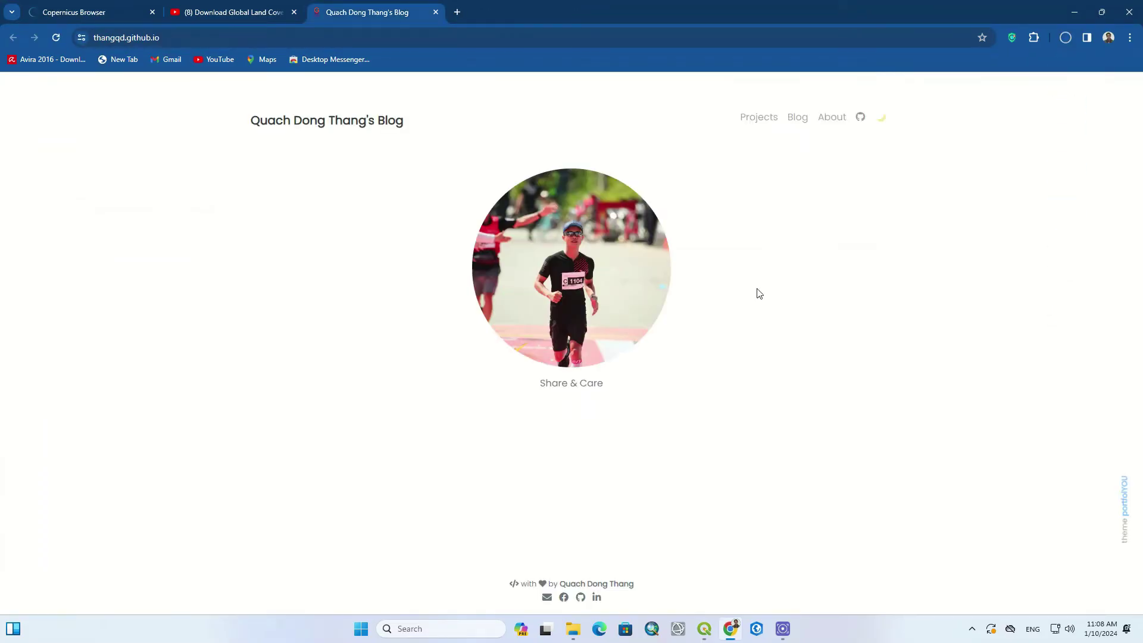
# Check Chrome's download history for the 375 MB California.zip, then minimize Chrome
pyautogui.click(1066, 36)
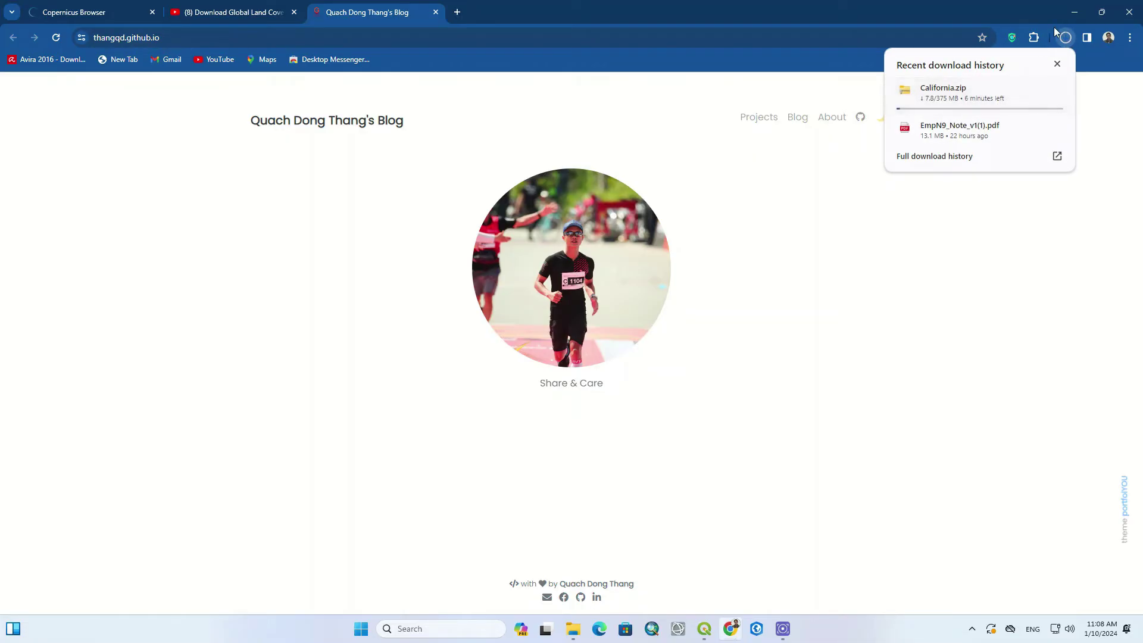
pyautogui.click(1071, 12)
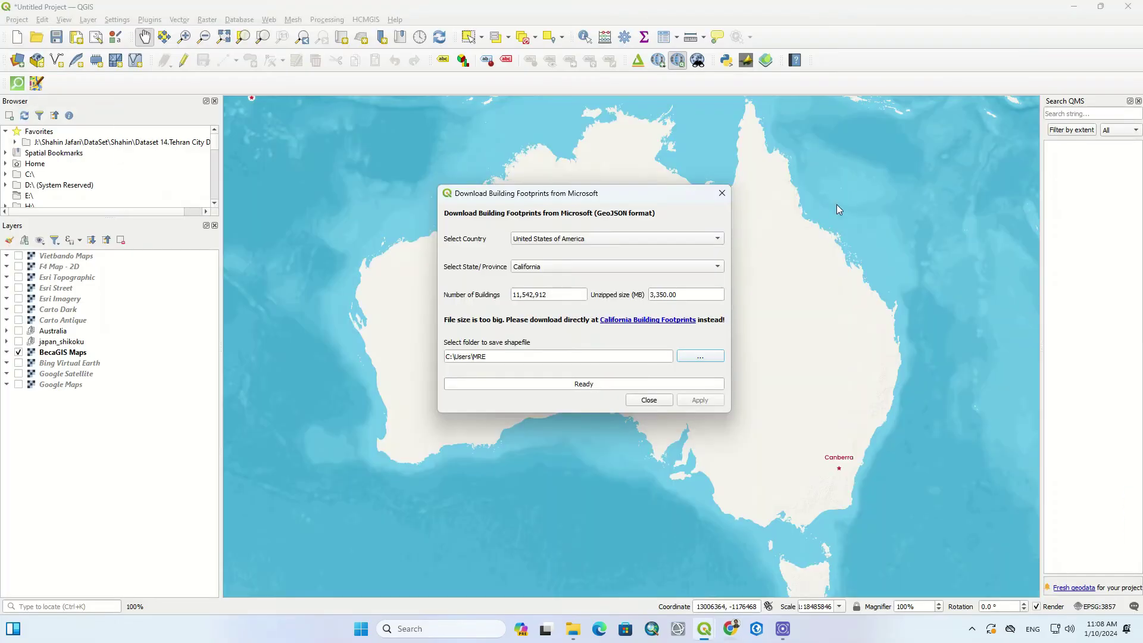
# Select Alaska, then download its building footprints, confirming and dismissing both completion messages
pyautogui.click(664, 269)
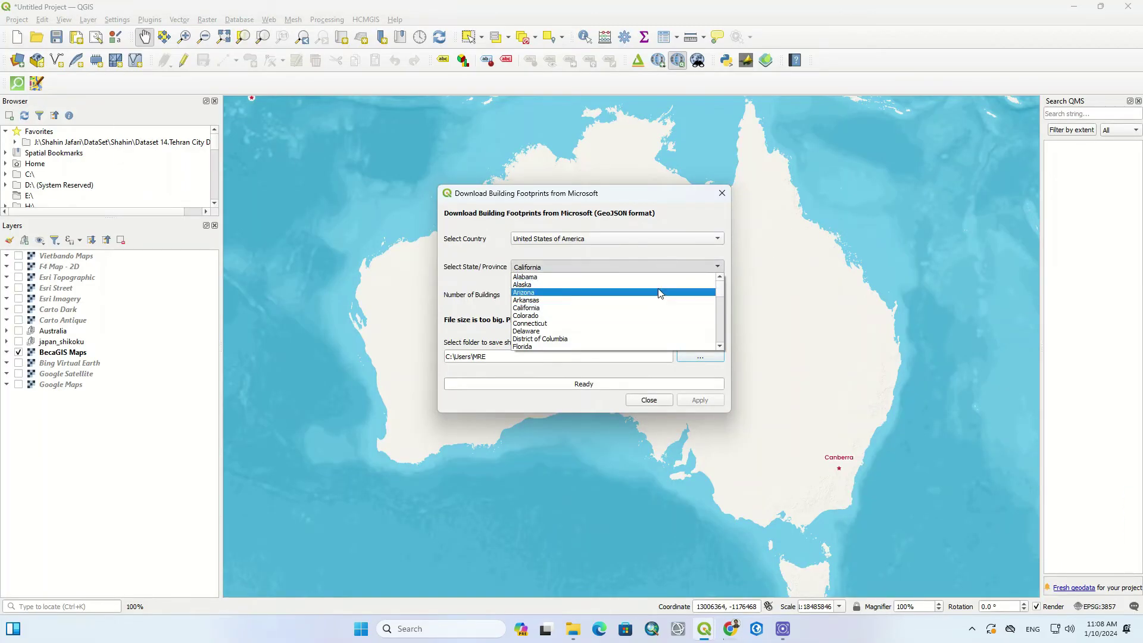
pyautogui.click(658, 285)
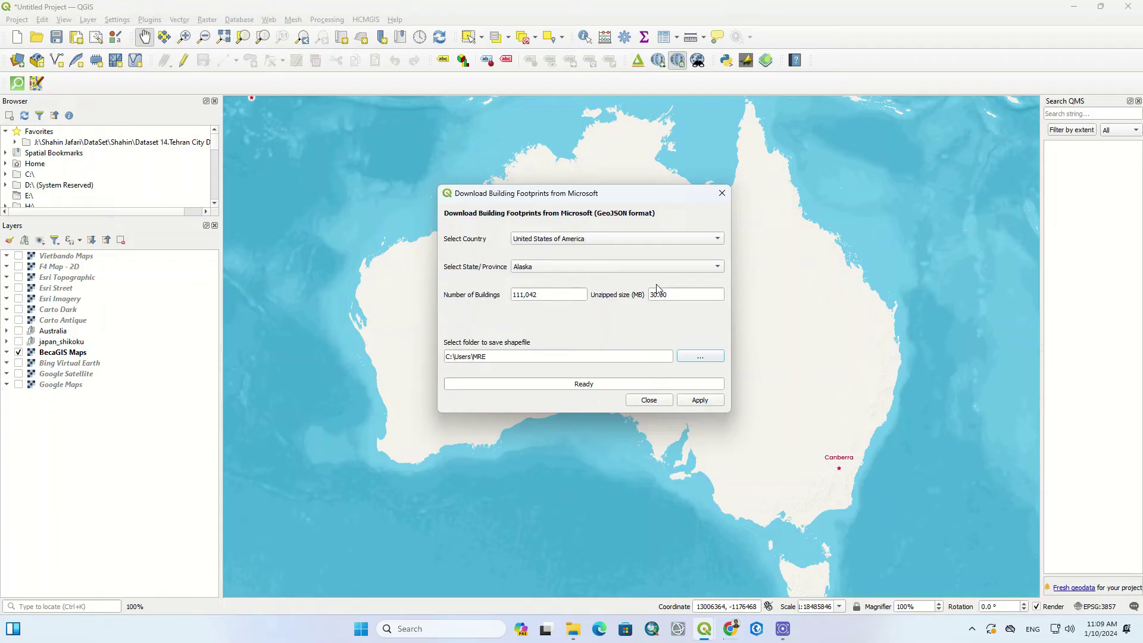
pyautogui.click(707, 402)
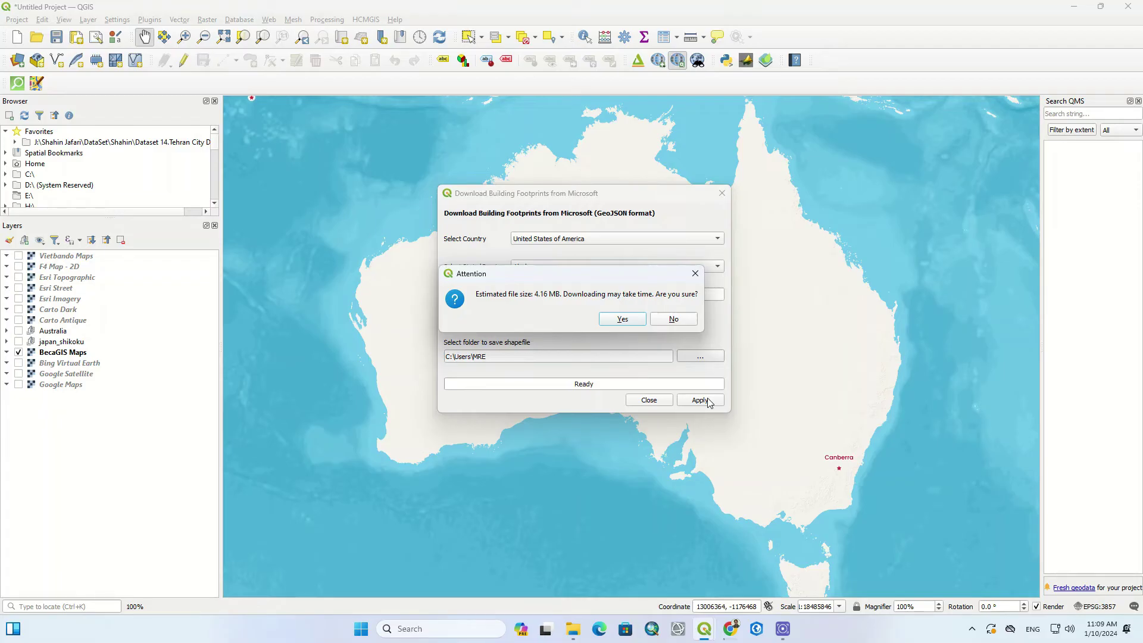
pyautogui.click(626, 320)
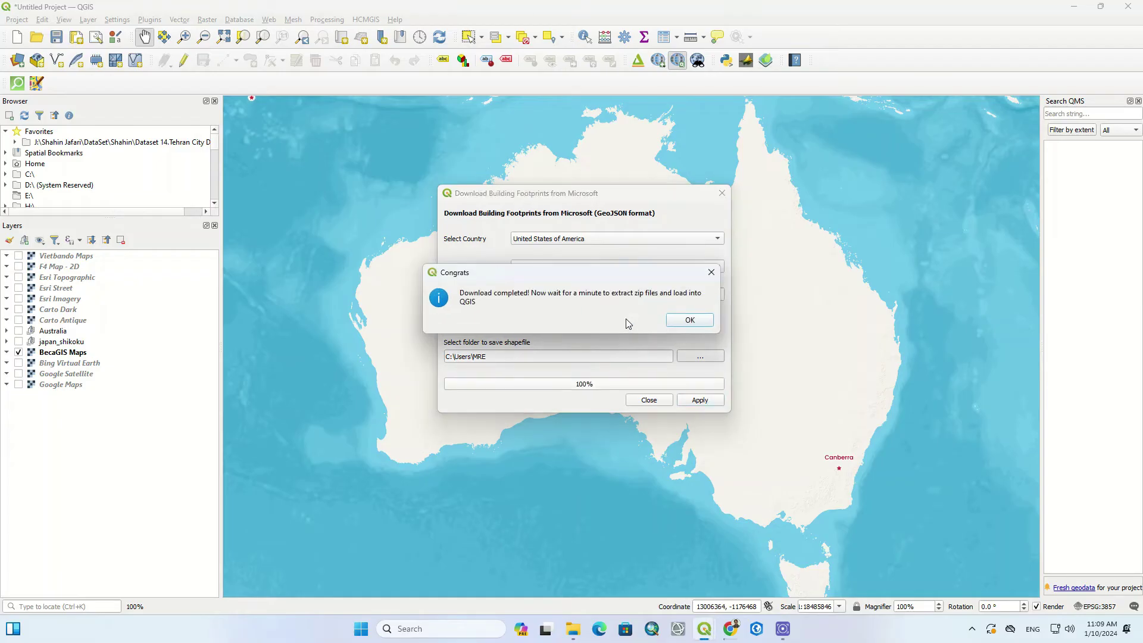
pyautogui.click(686, 321)
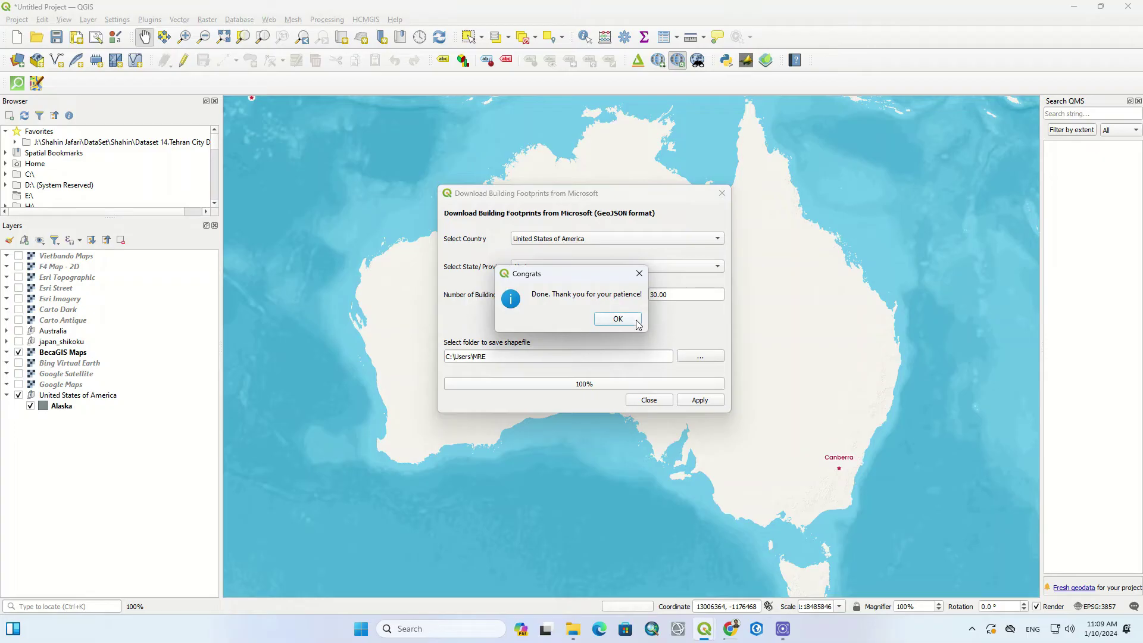
pyautogui.click(617, 319)
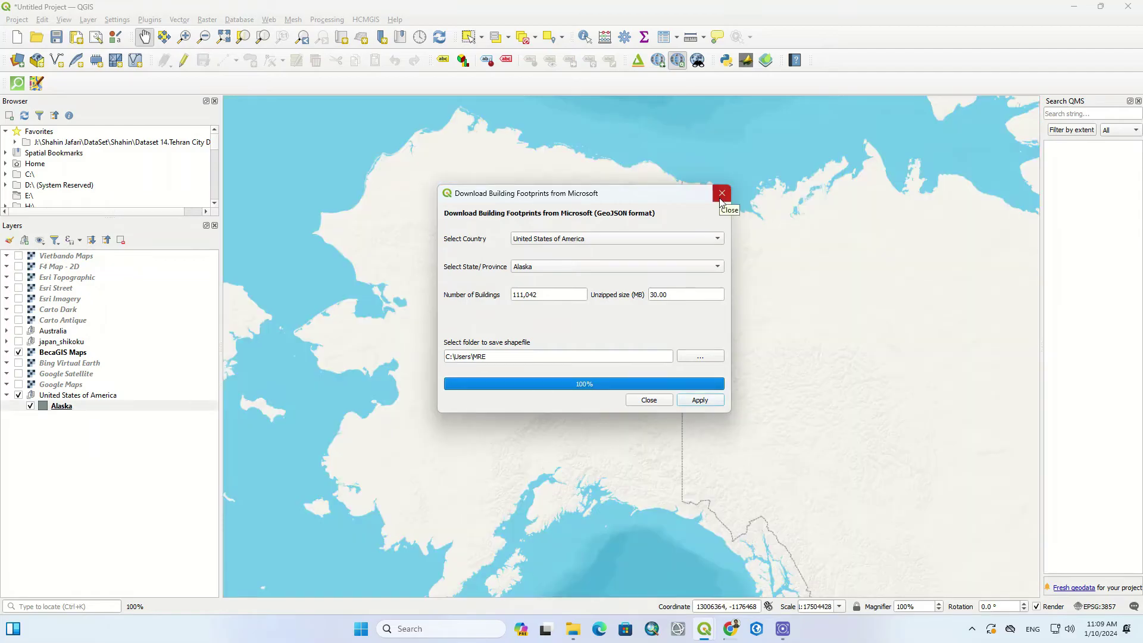
# Close the footprints downloader and move the United States of America group above Australia
pyautogui.click(722, 194)
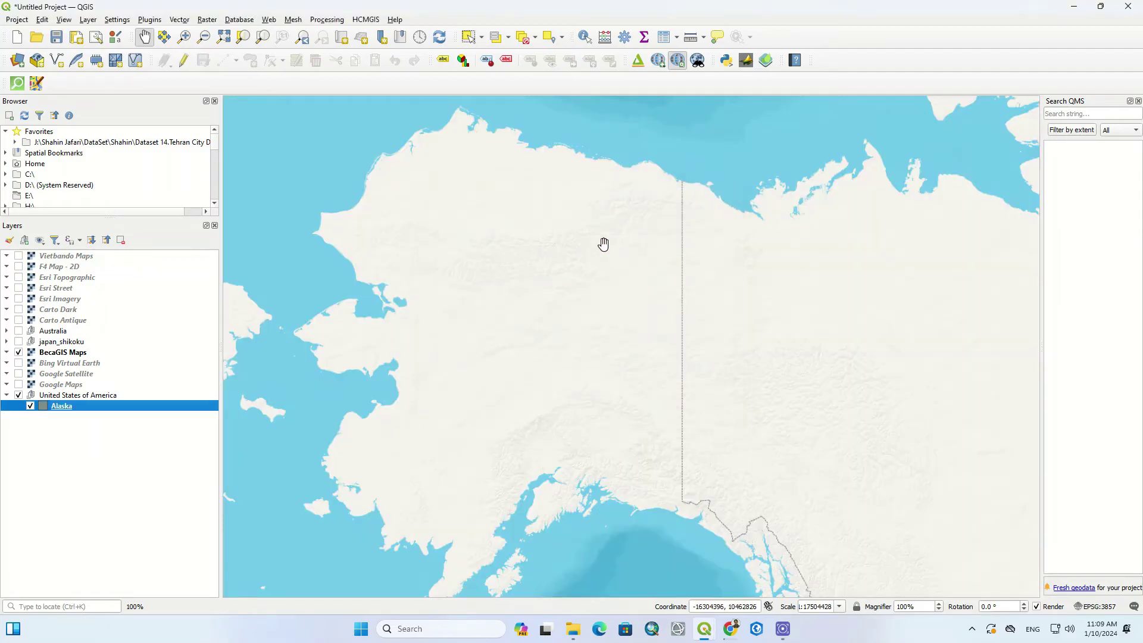
pyautogui.click(77, 396)
pyautogui.moveTo(112, 397); pyautogui.dragTo(103, 343)
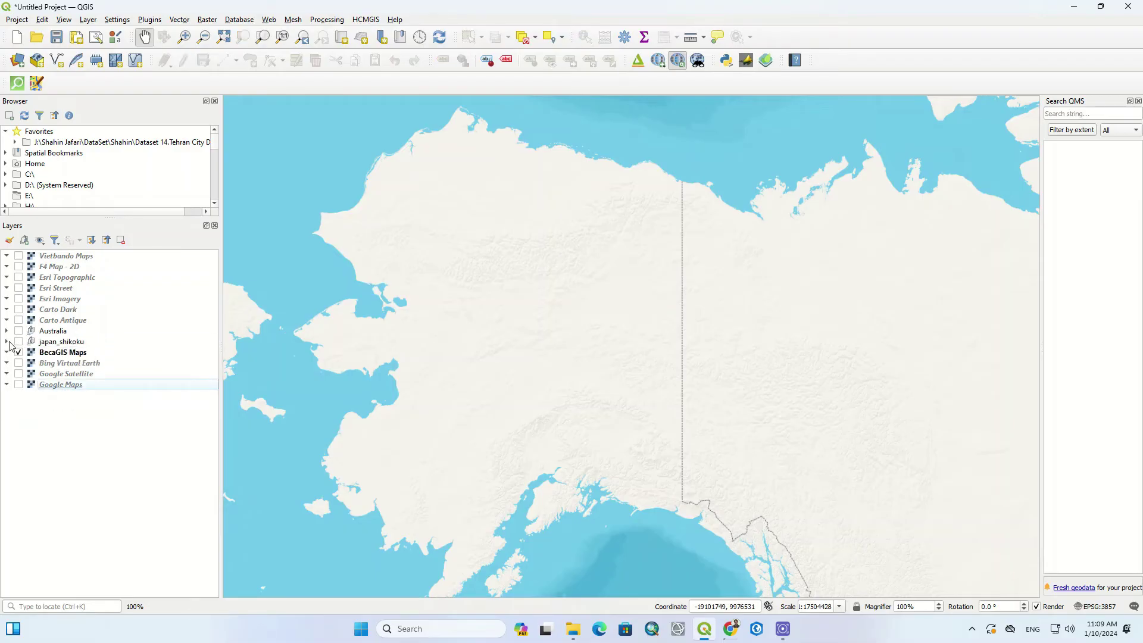
pyautogui.click(7, 342)
pyautogui.click(65, 354)
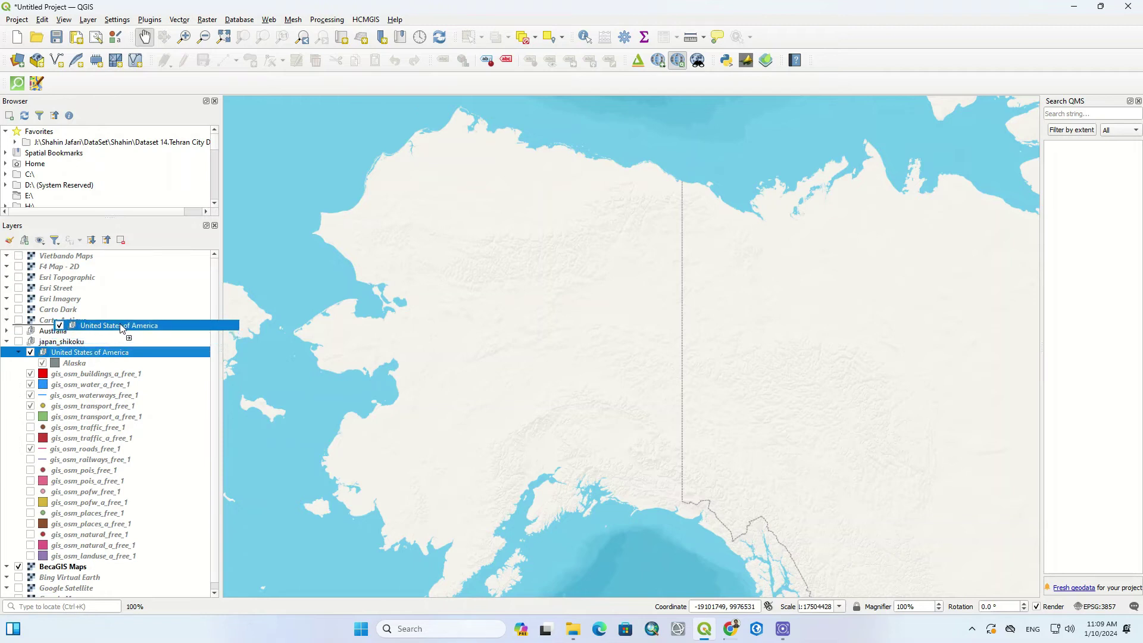
pyautogui.moveTo(66, 354); pyautogui.dragTo(121, 328)
pyautogui.click(6, 363)
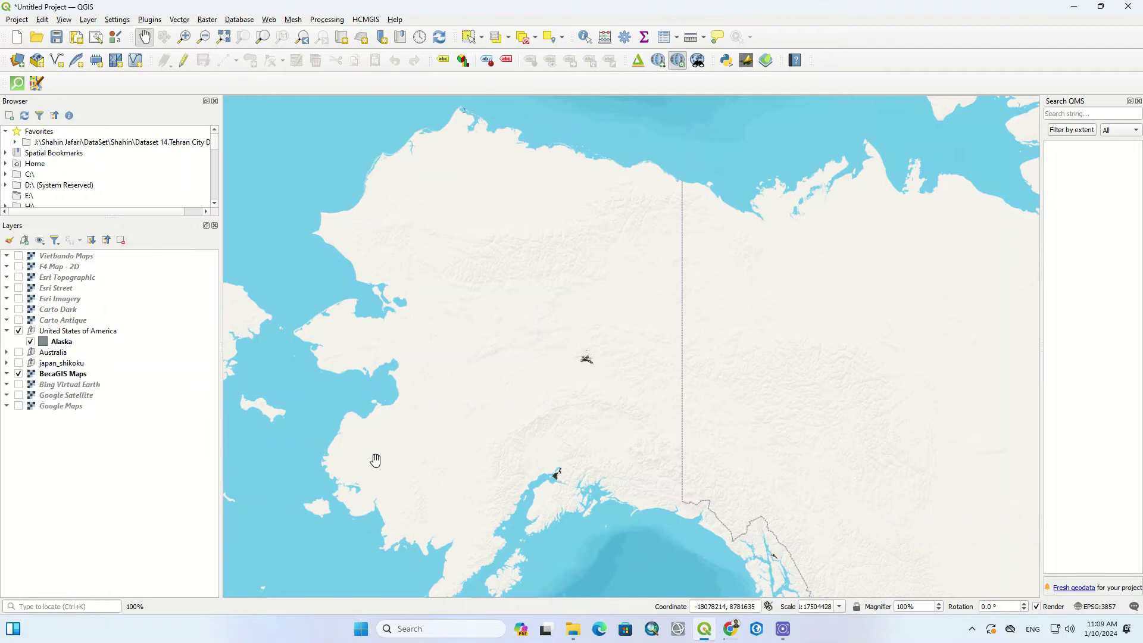
pyautogui.scroll(1, 555, 481)
pyautogui.scroll(3, 555, 482)
pyautogui.scroll(2, 556, 480)
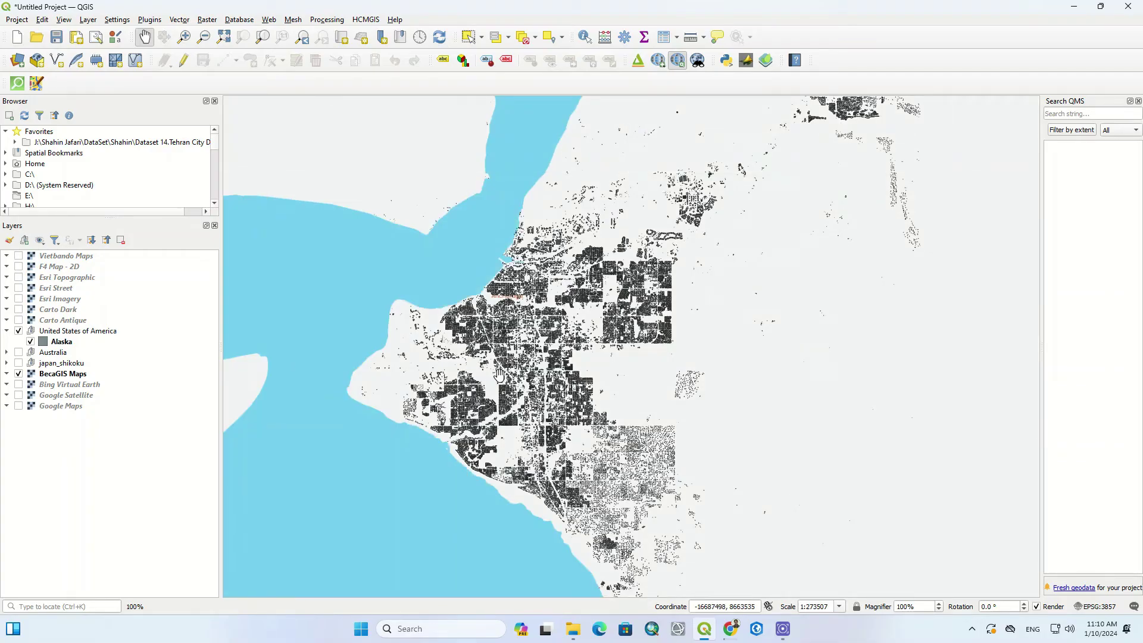
pyautogui.scroll(2, 649, 297)
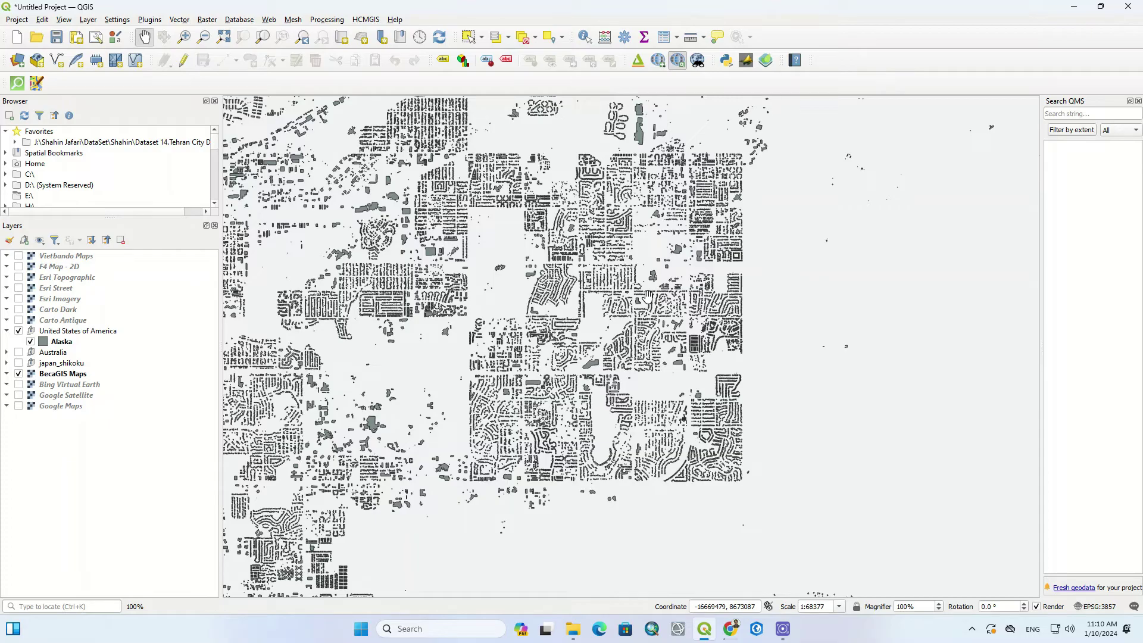
pyautogui.click(366, 20)
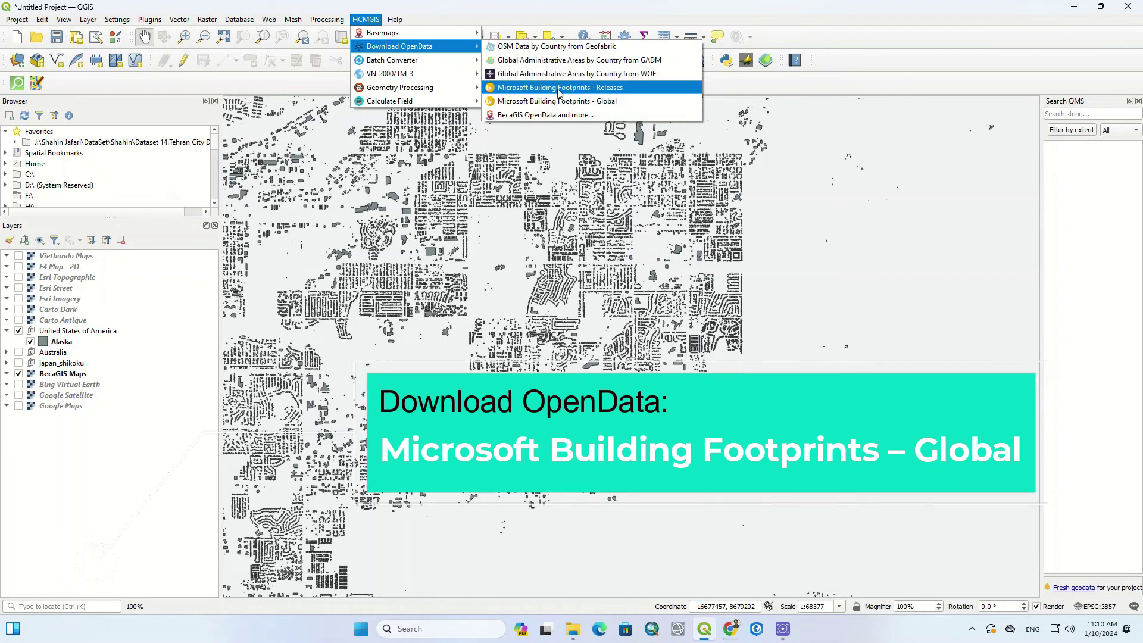
# Choose Finland in Microsoft's Global Building Footprints list and download its roughly 387 MB zip
pyautogui.click(596, 102)
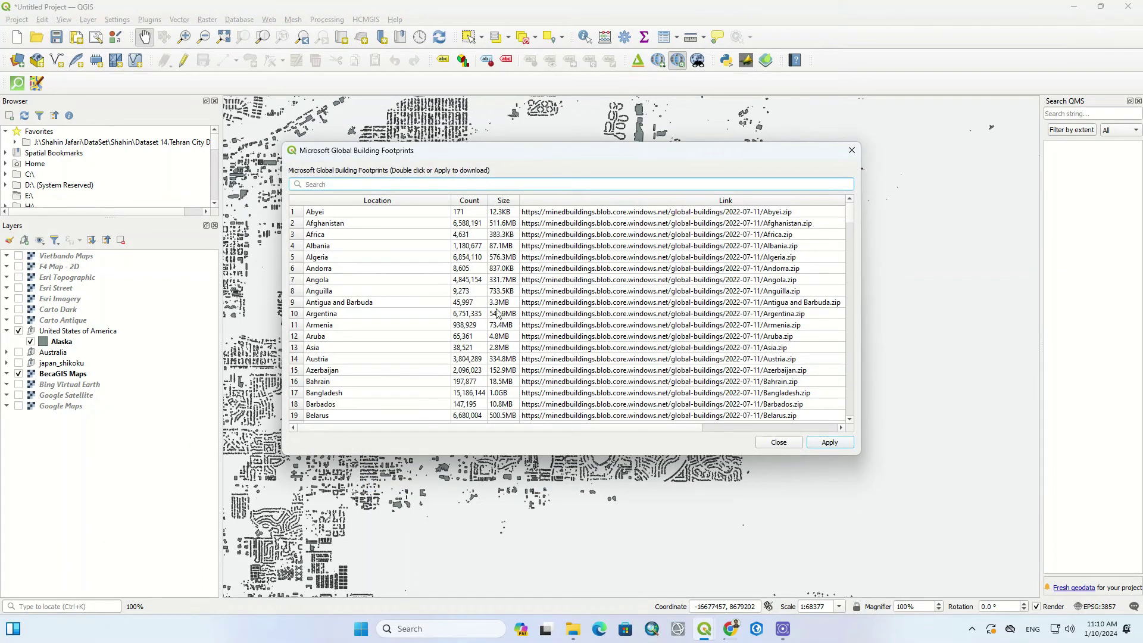
pyautogui.scroll(-4, 434, 301)
pyautogui.scroll(-3, 433, 301)
pyautogui.scroll(-2, 433, 301)
pyautogui.scroll(-4, 433, 300)
pyautogui.scroll(-2, 433, 301)
pyautogui.scroll(-2, 433, 301)
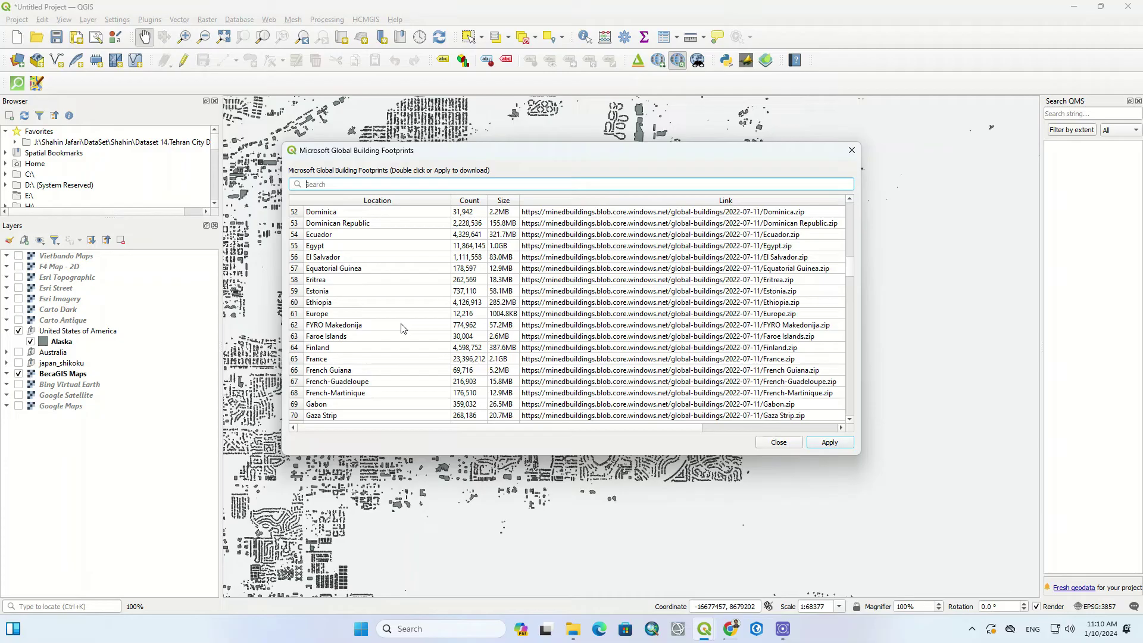
pyautogui.click(355, 352)
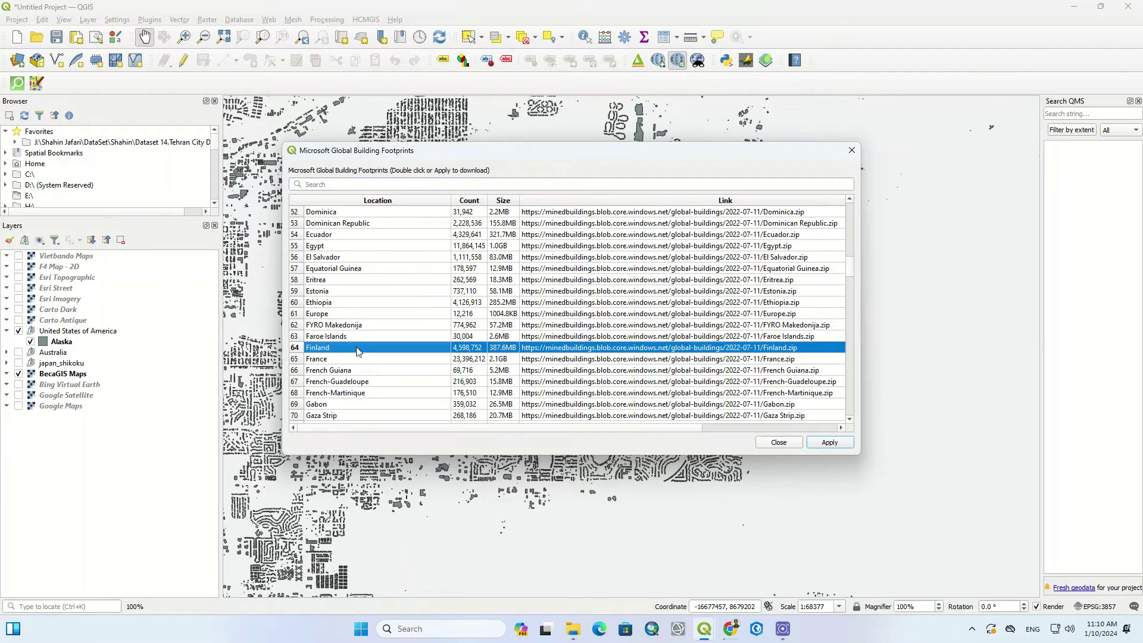
pyautogui.click(834, 445)
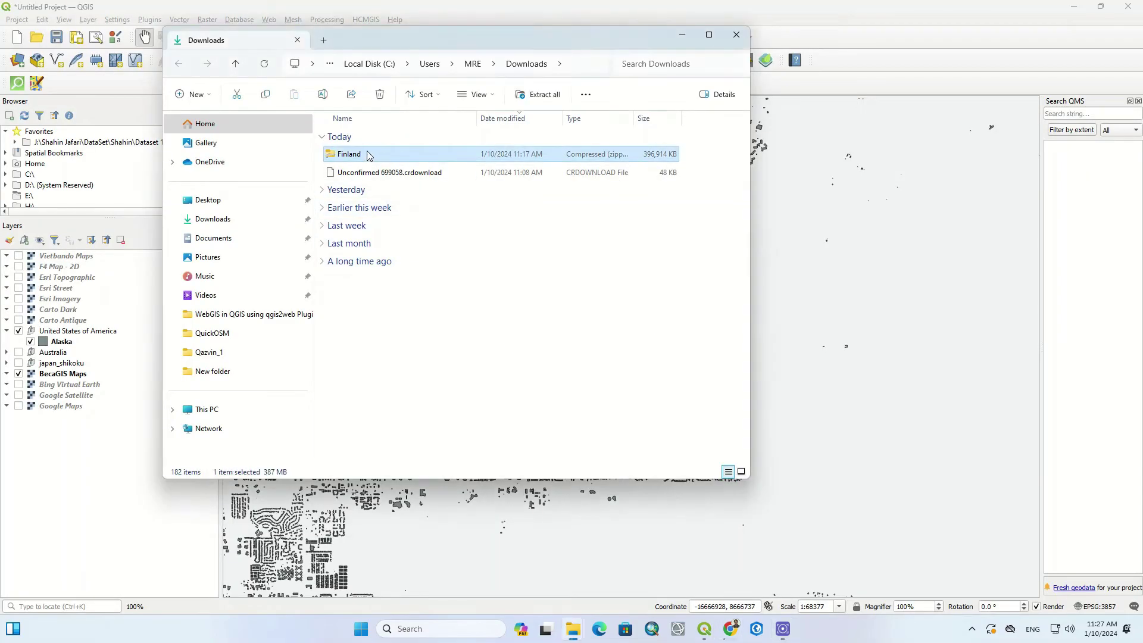
# Extract Finland.zip with WinRAR into a Finland folder and open that folder
pyautogui.moveTo(366, 156); pyautogui.dragTo(88, 510)
pyautogui.rightClick(395, 155)
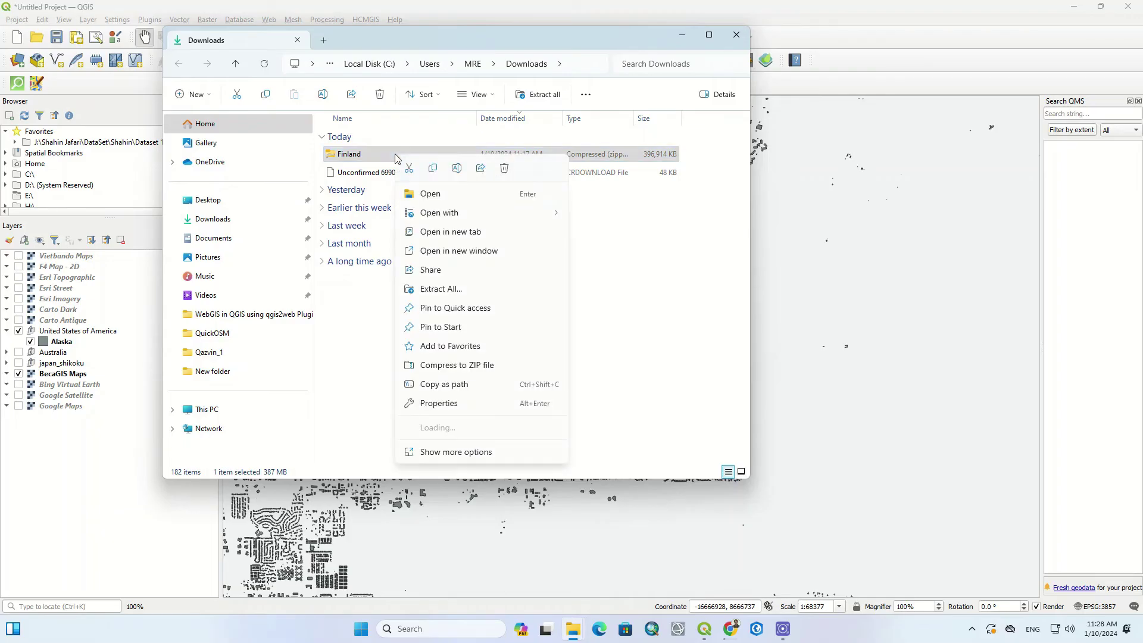
pyautogui.moveTo(482, 428)
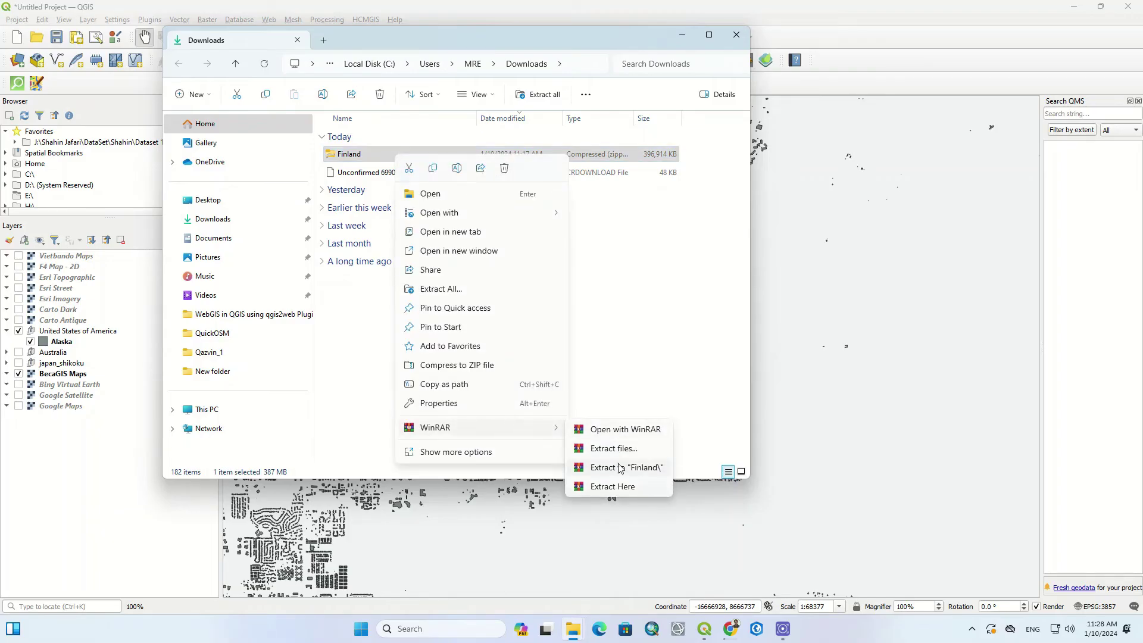
pyautogui.click(620, 468)
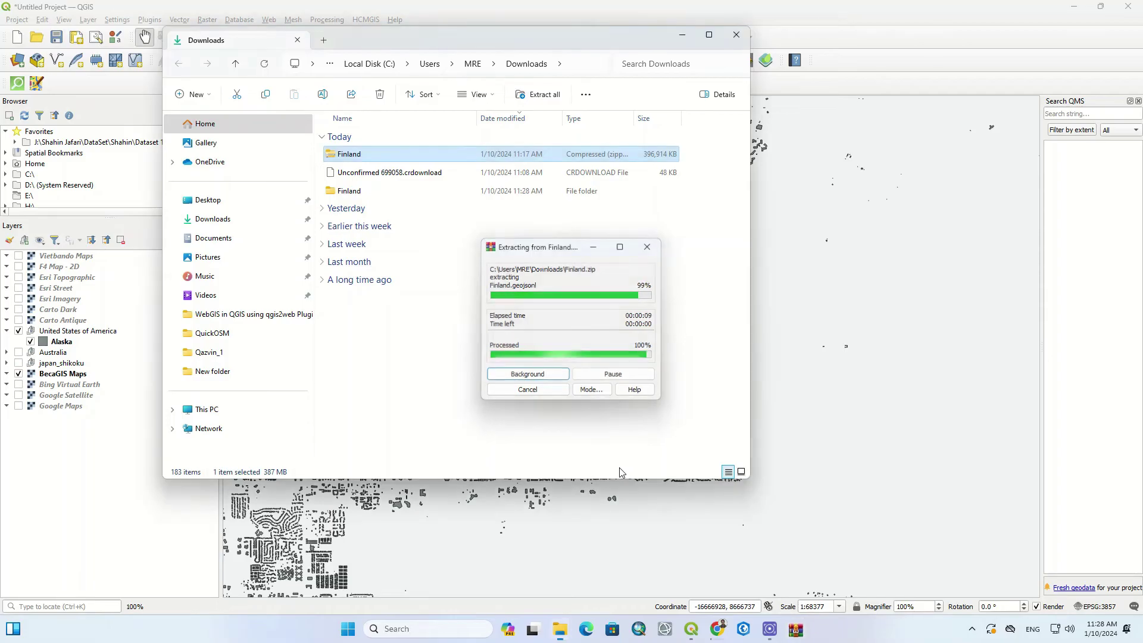
pyautogui.doubleClick(376, 191)
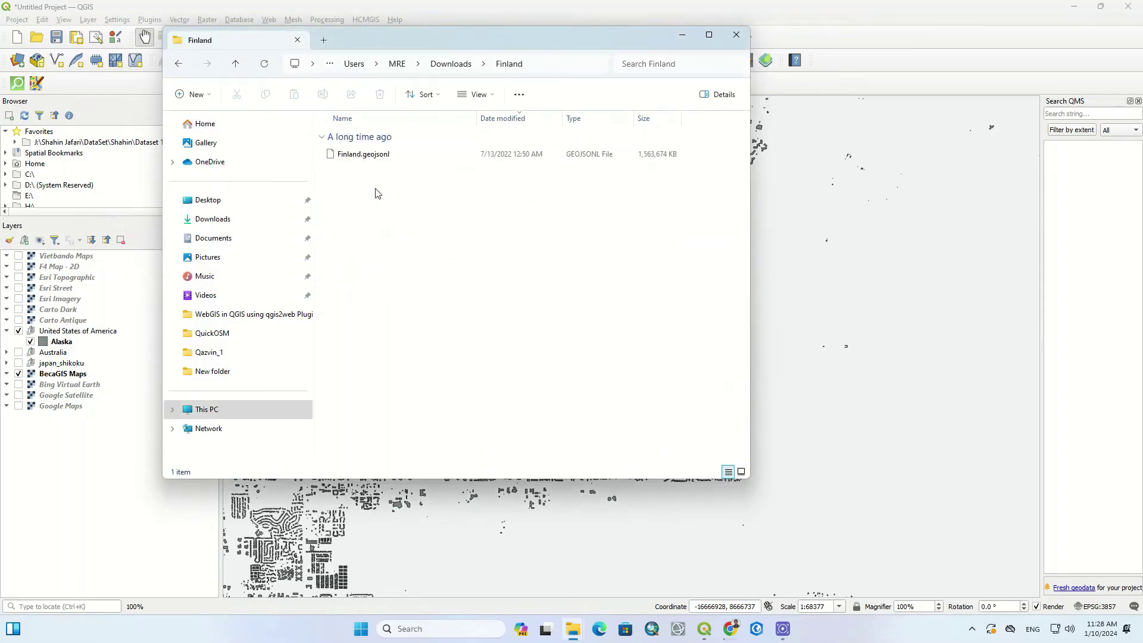
# Move the Finland layer to the top level, collapse japan_shikoku and hide the United States group
pyautogui.click(402, 157)
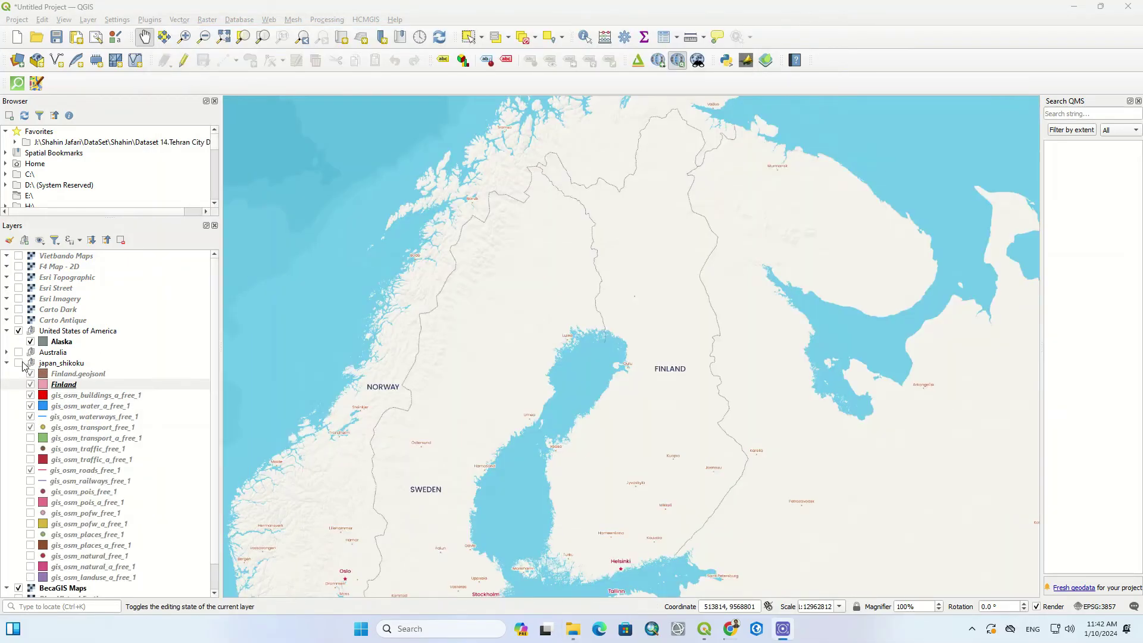
pyautogui.moveTo(72, 390); pyautogui.dragTo(94, 327)
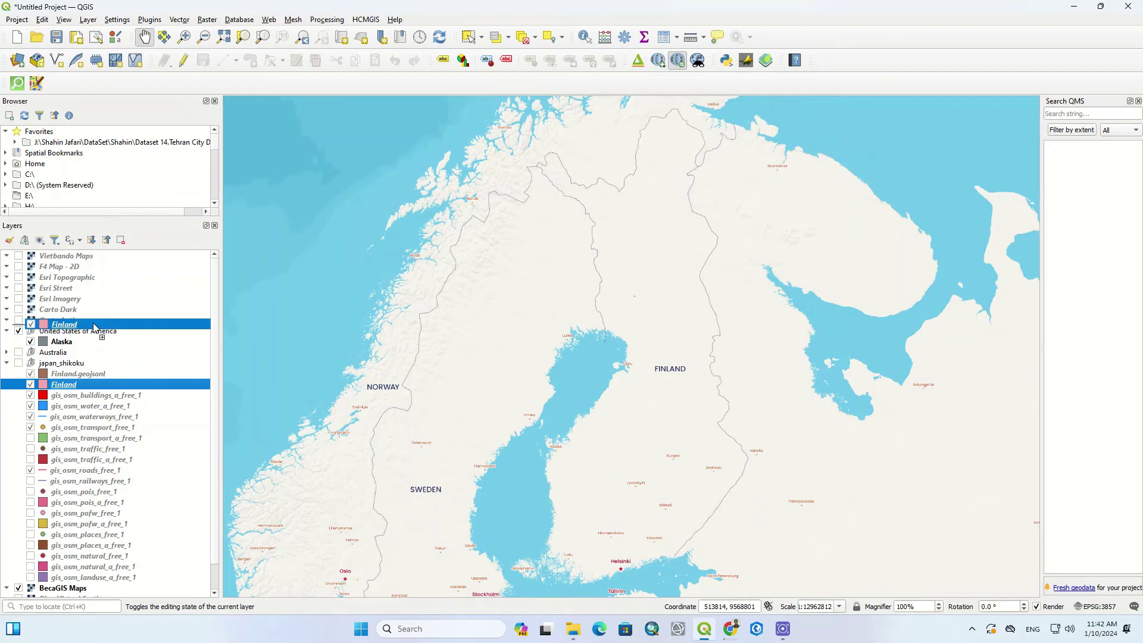
pyautogui.click(8, 375)
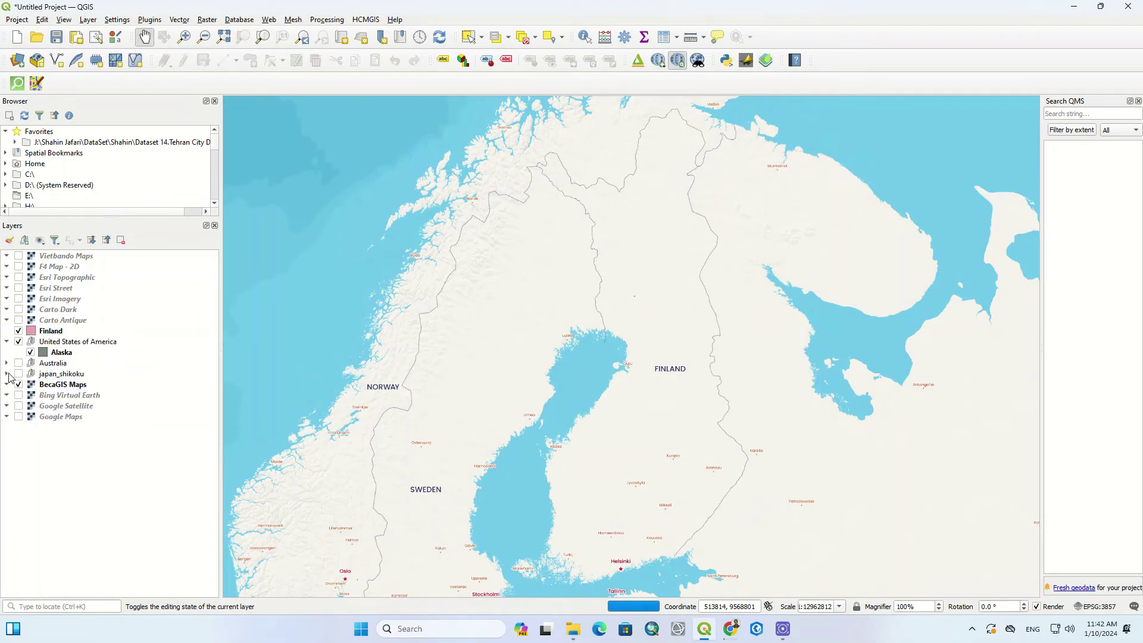
pyautogui.click(7, 341)
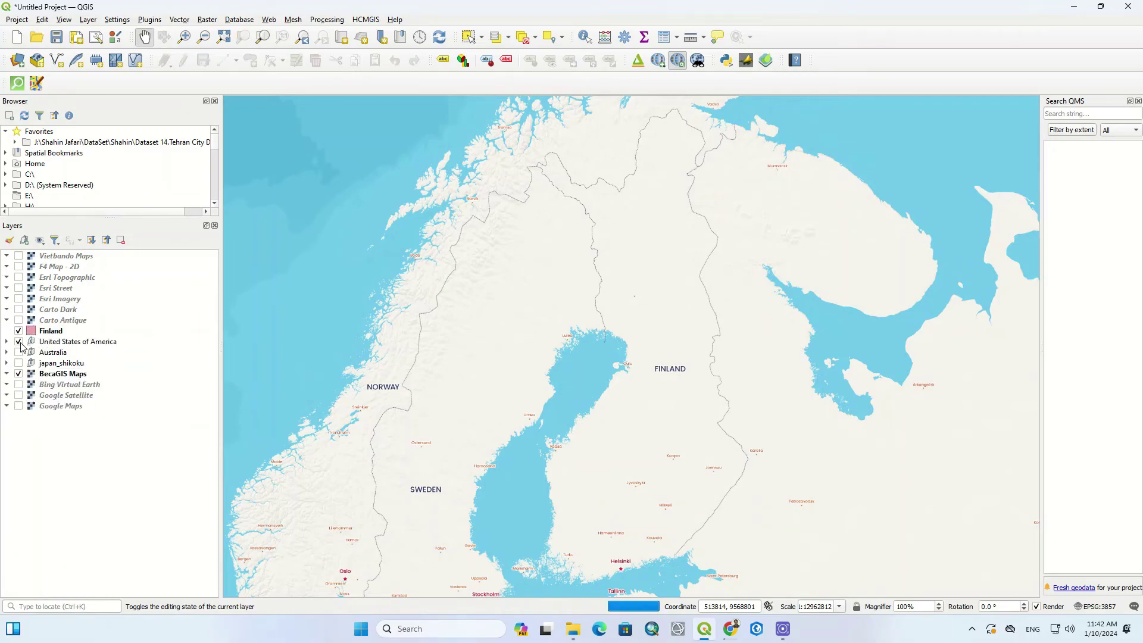
# Preview Finland's buildings over Google Maps, Google Satellite and BecaGIS Maps, then hide the Finland layer
pyautogui.click(18, 374)
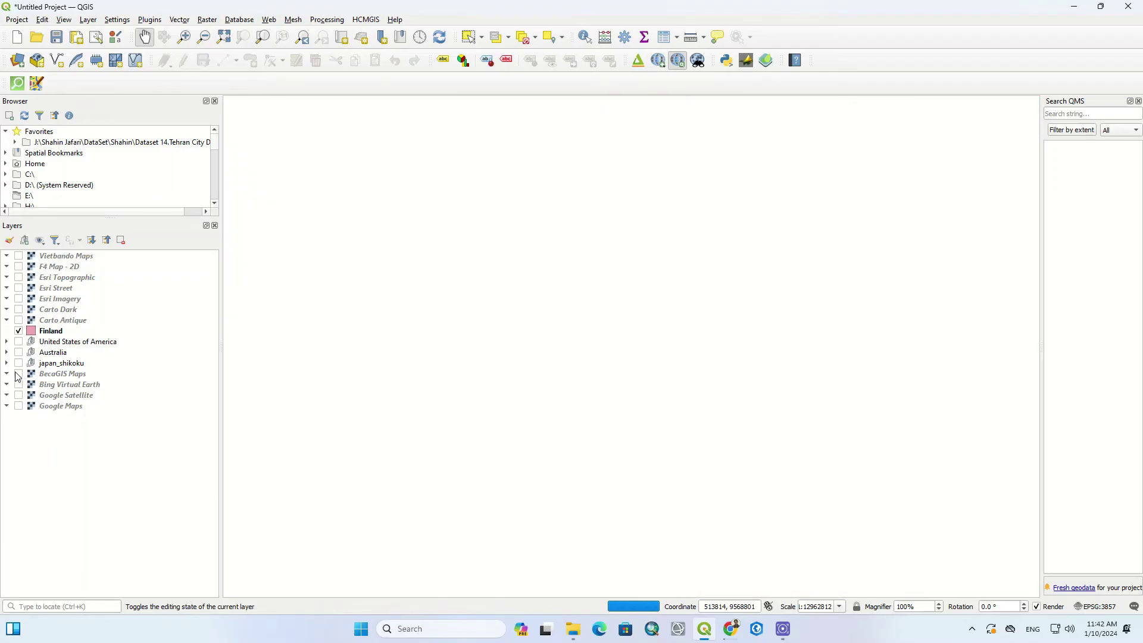
pyautogui.click(19, 406)
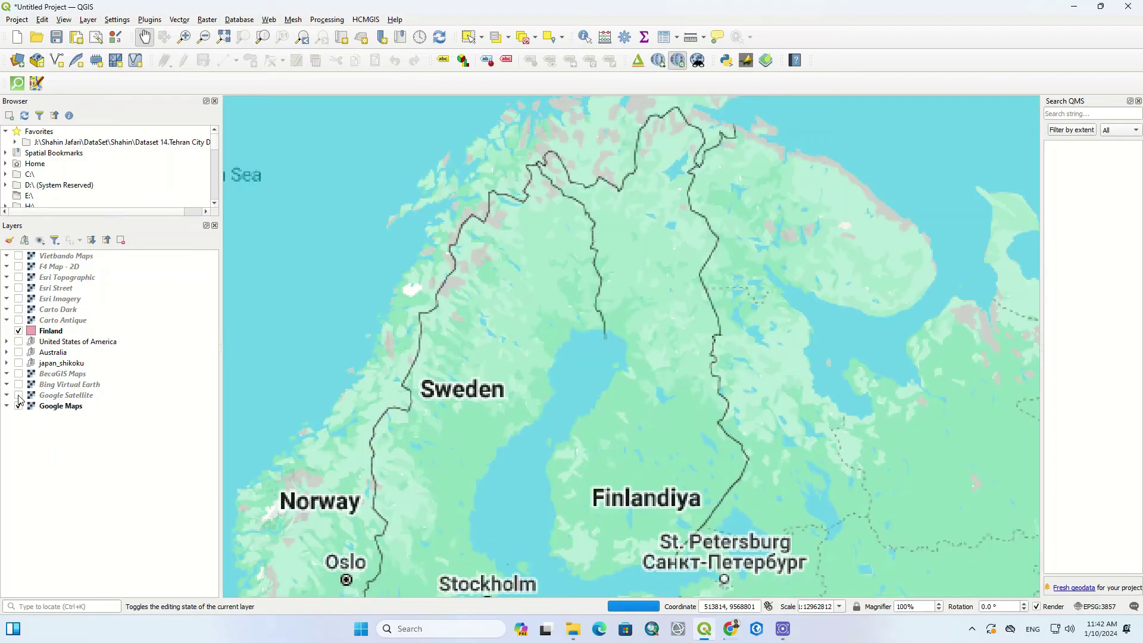
pyautogui.click(17, 395)
pyautogui.click(18, 407)
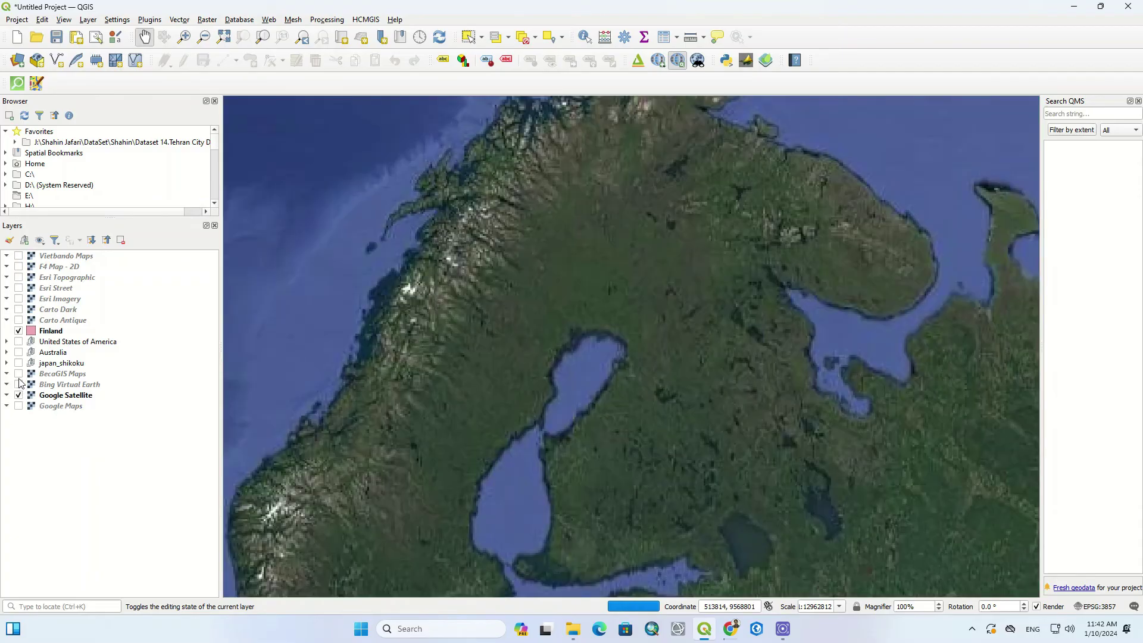
pyautogui.click(17, 373)
pyautogui.click(18, 395)
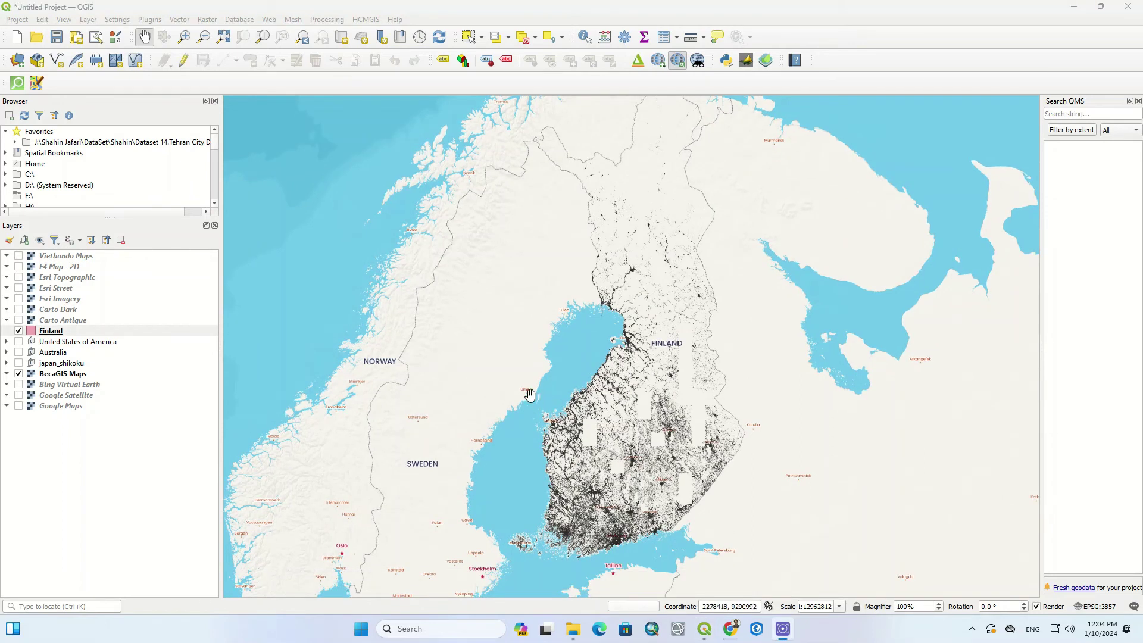
pyautogui.click(18, 330)
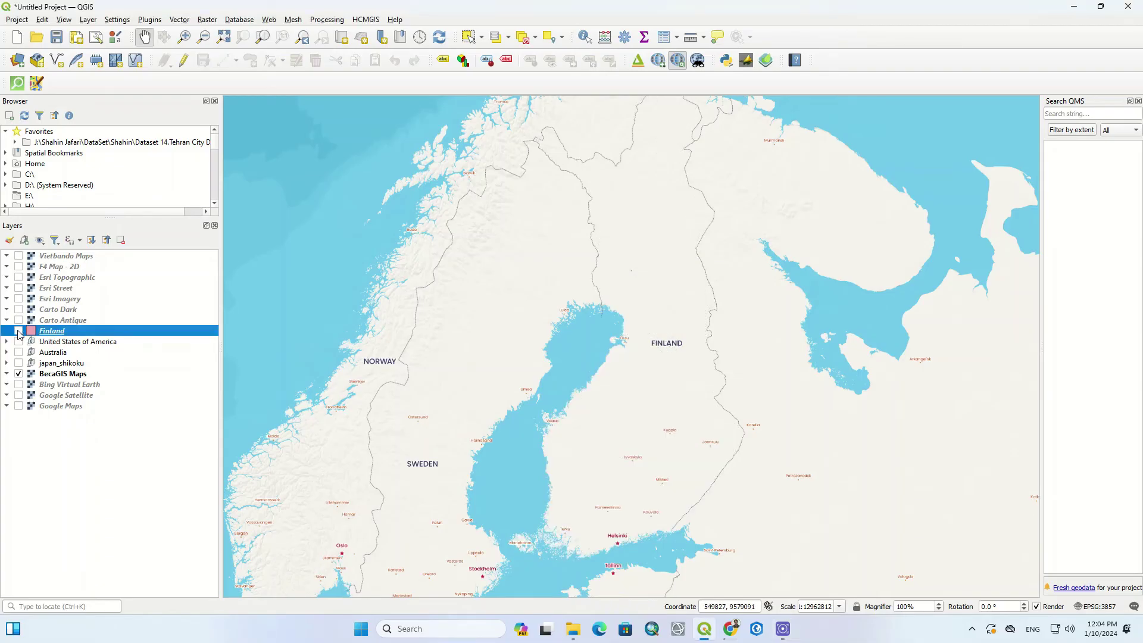
pyautogui.click(366, 19)
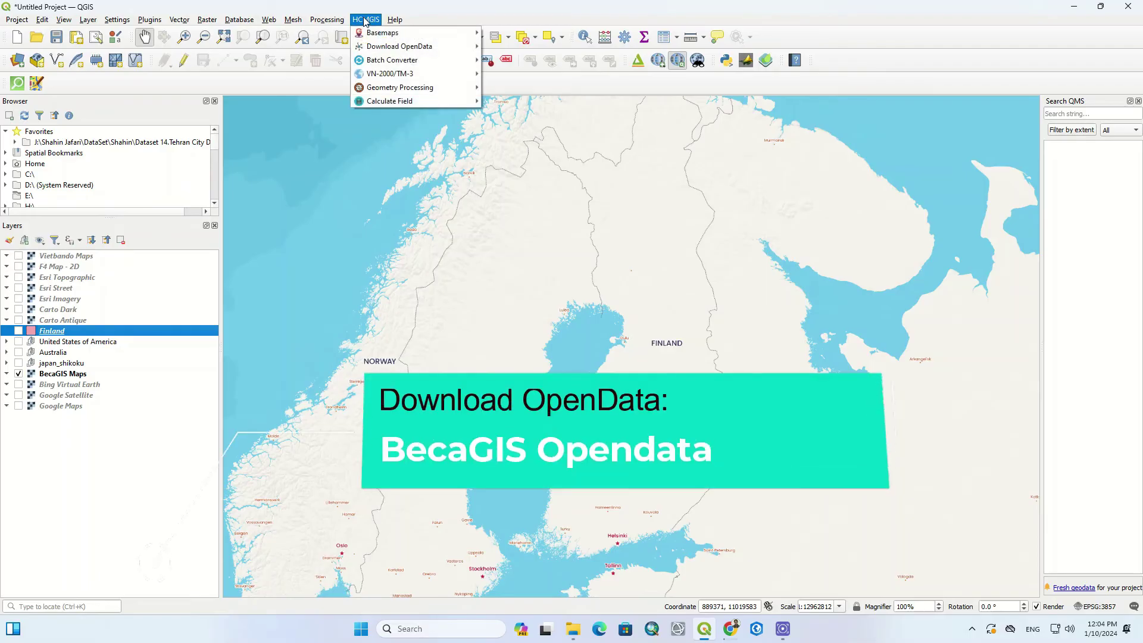
pyautogui.moveTo(399, 47)
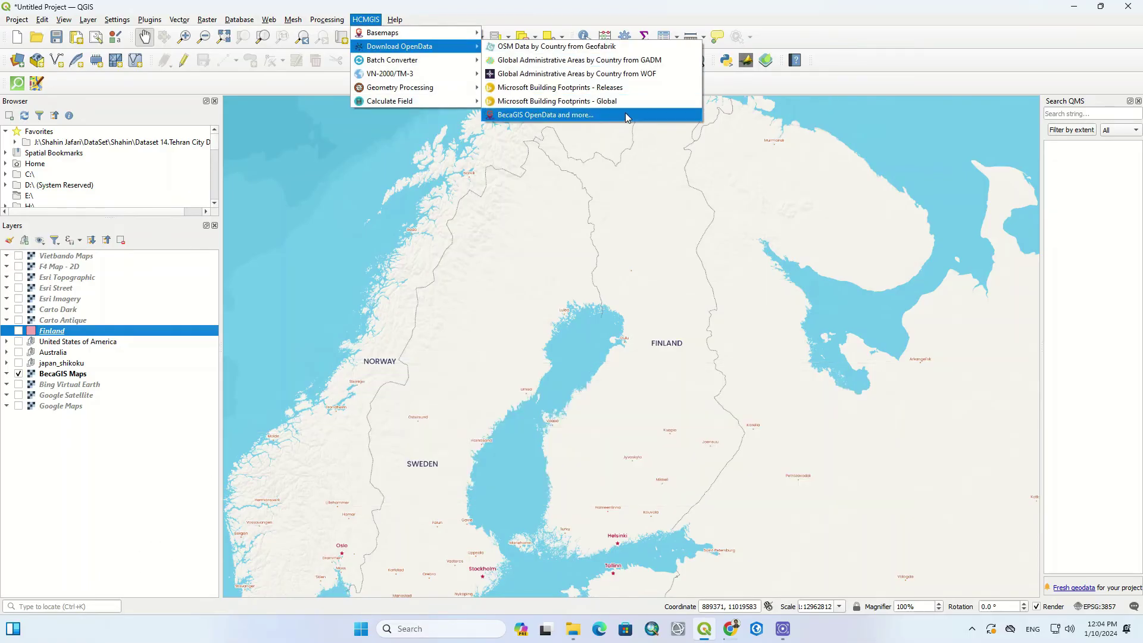
# Set the Download OpenData tool to WFS with the BecaGIS OpenData provider, then close it
pyautogui.click(624, 115)
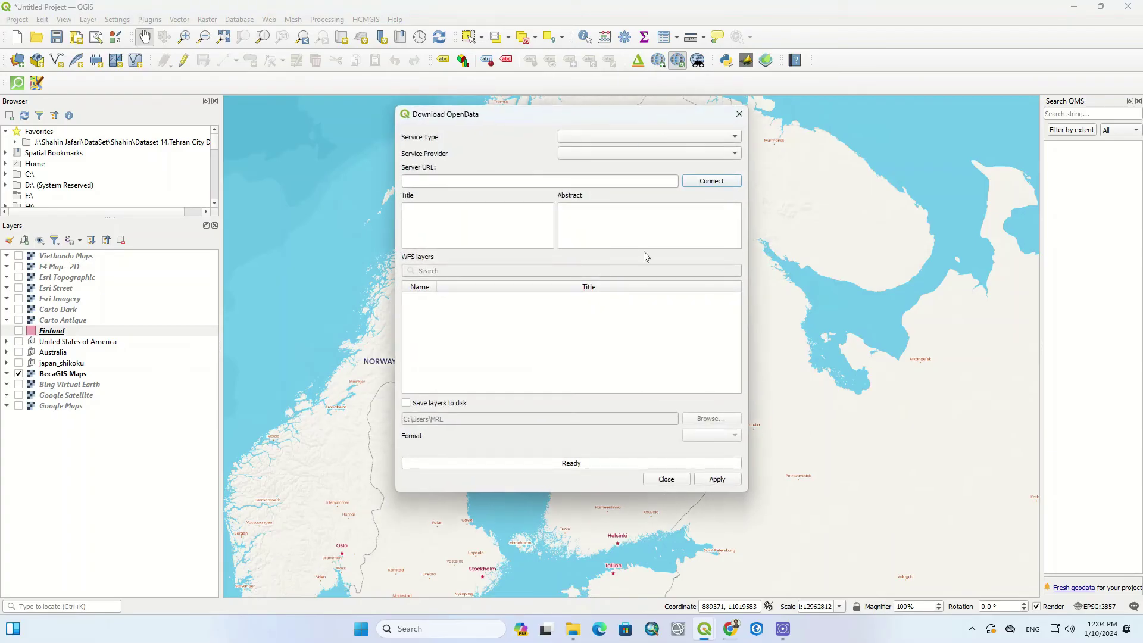
pyautogui.click(592, 136)
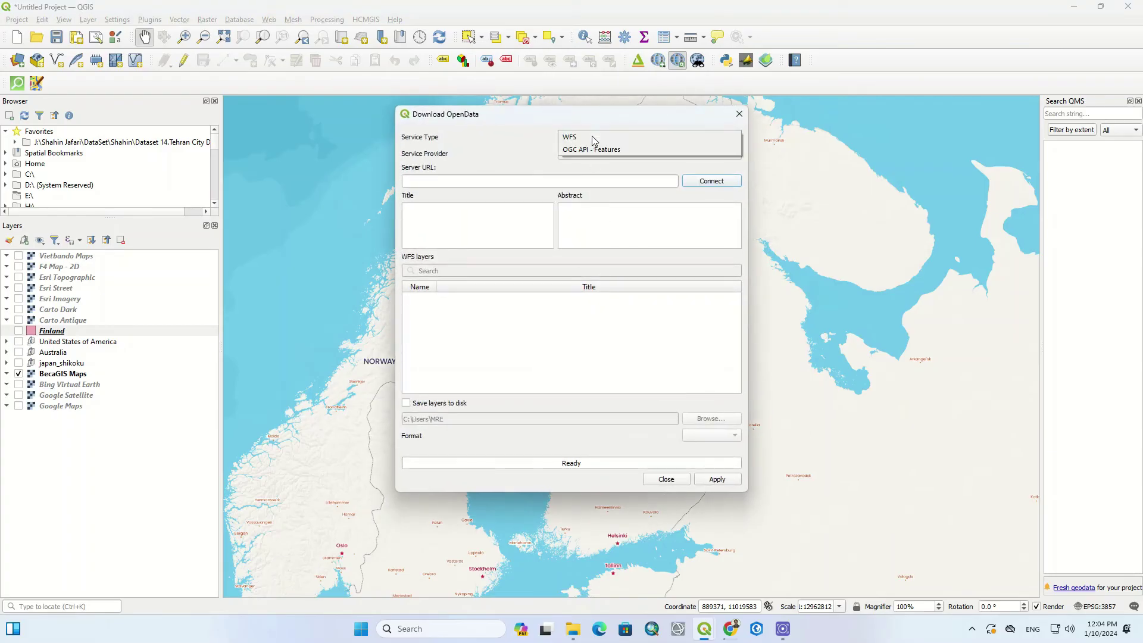
pyautogui.click(660, 137)
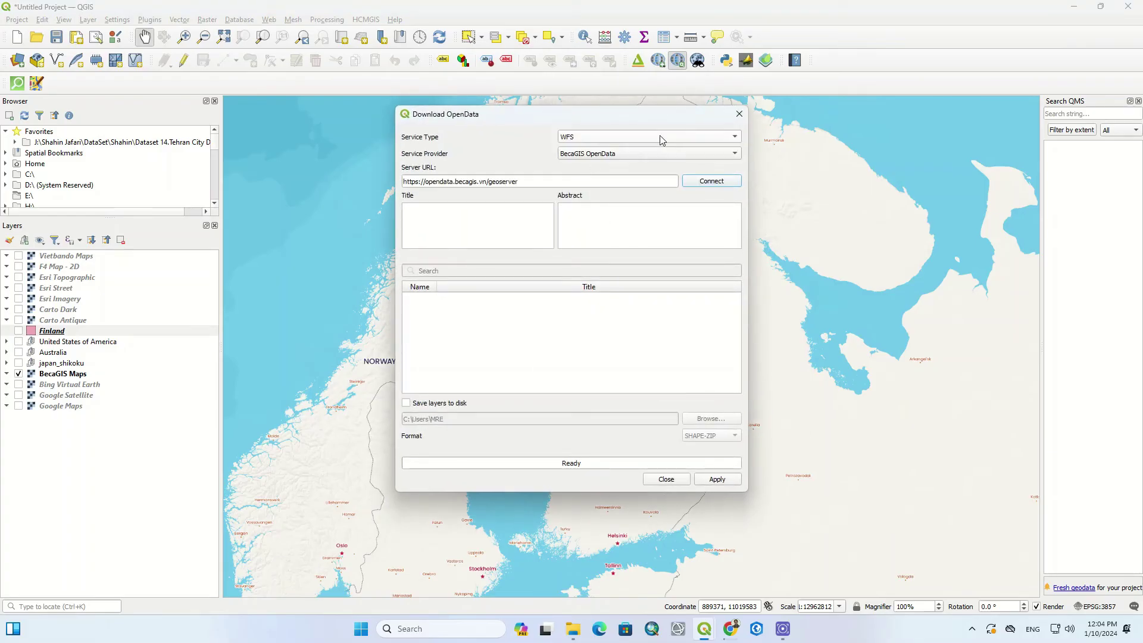
pyautogui.click(620, 157)
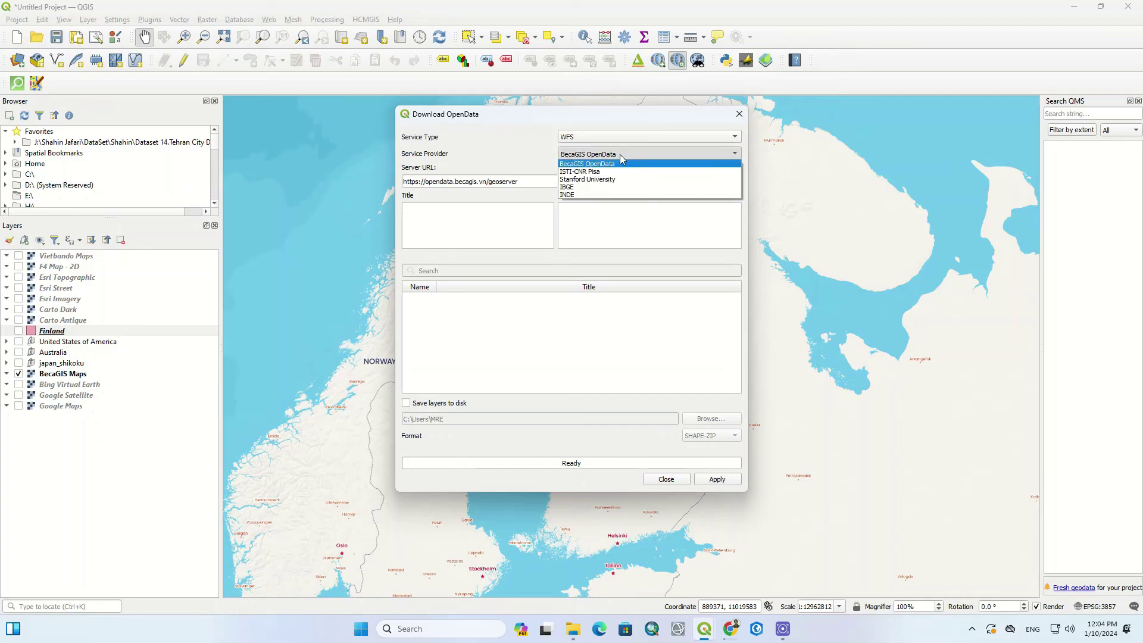
pyautogui.click(620, 163)
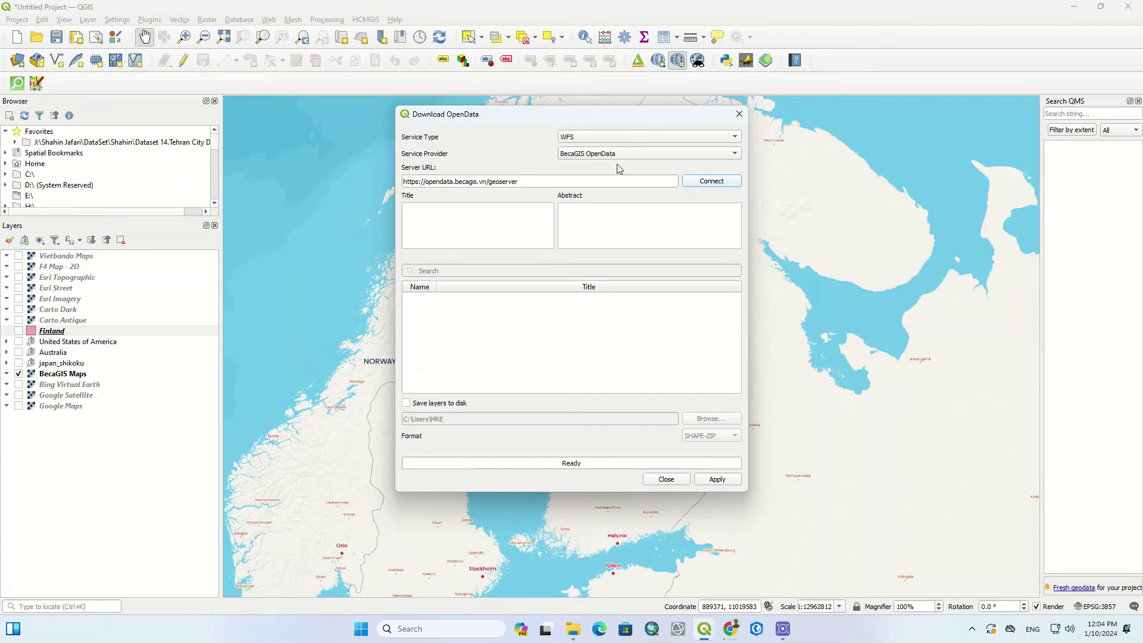
pyautogui.click(739, 115)
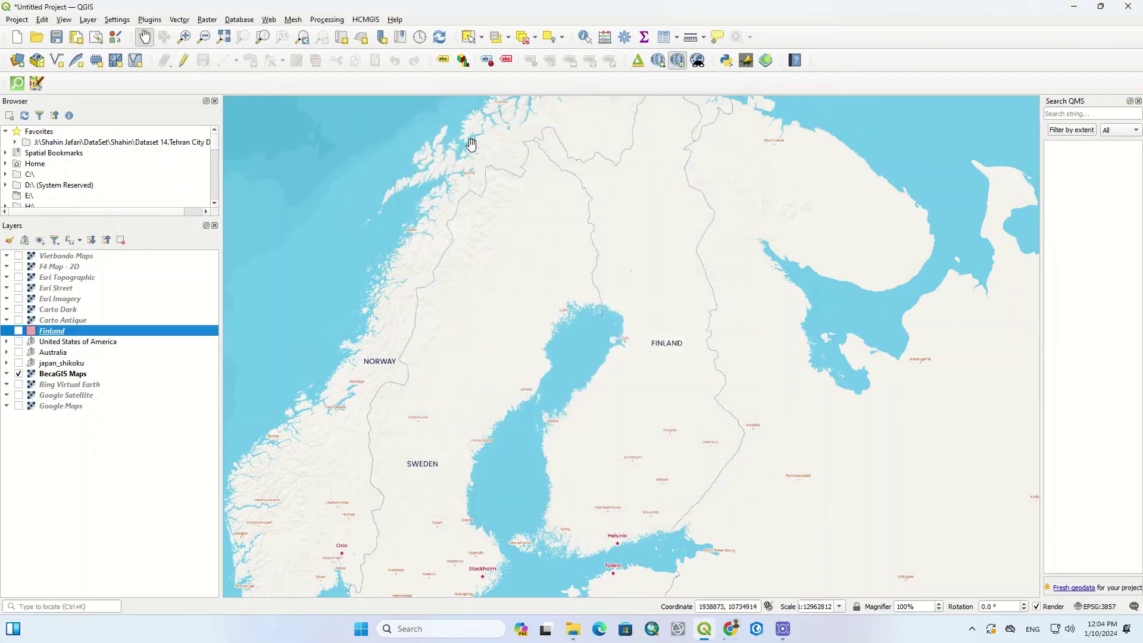
pyautogui.click(359, 20)
pyautogui.moveTo(392, 60)
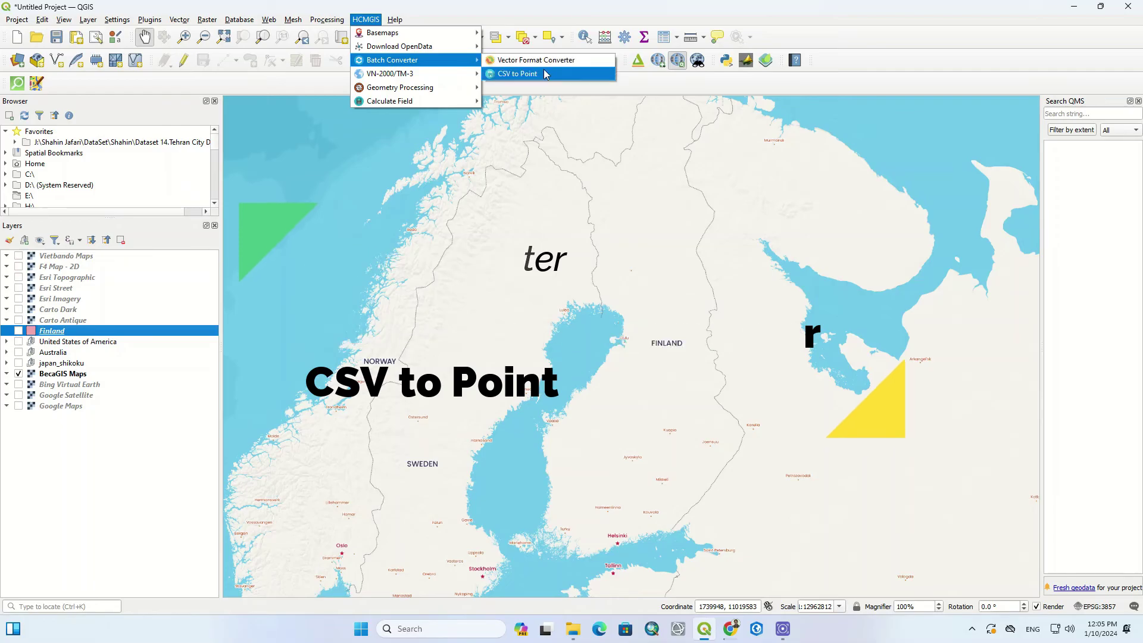
pyautogui.click(597, 64)
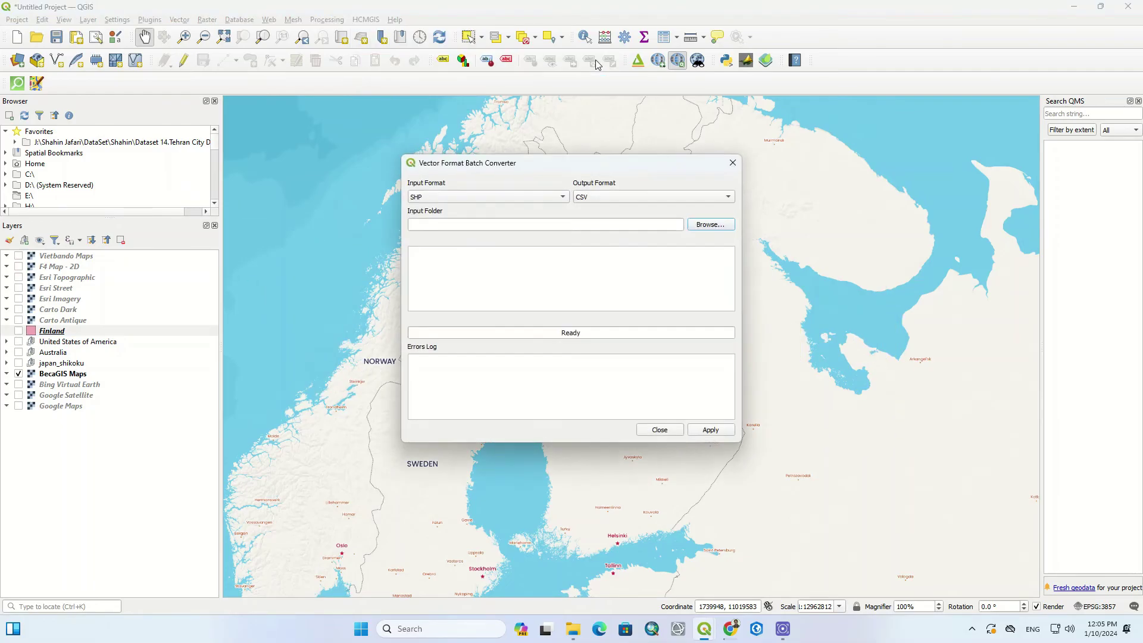
pyautogui.click(513, 197)
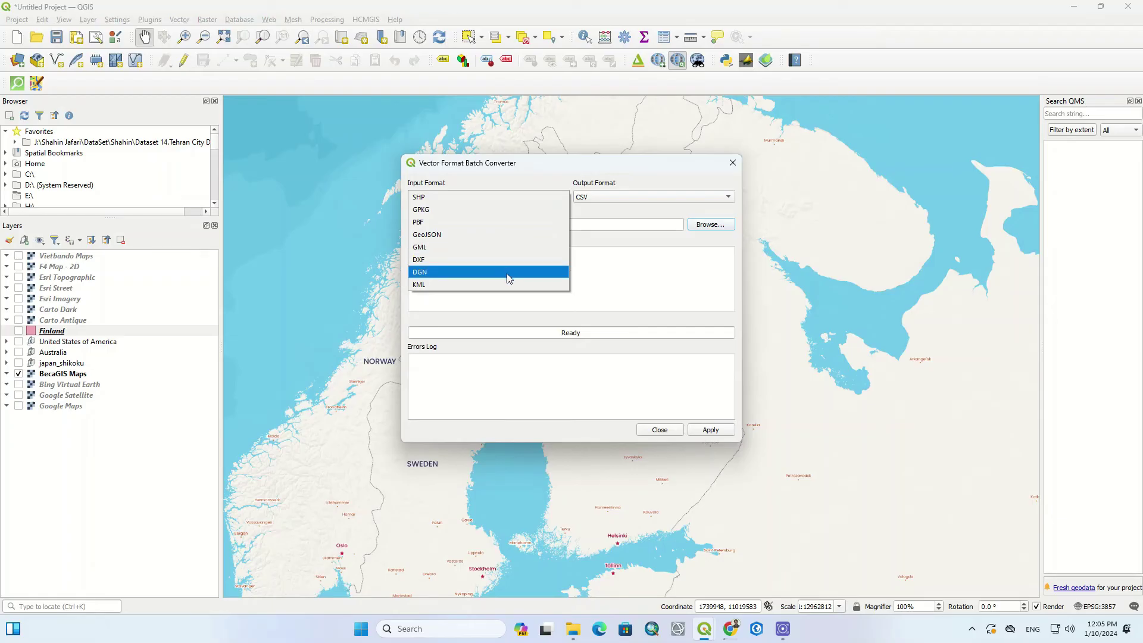
pyautogui.click(515, 197)
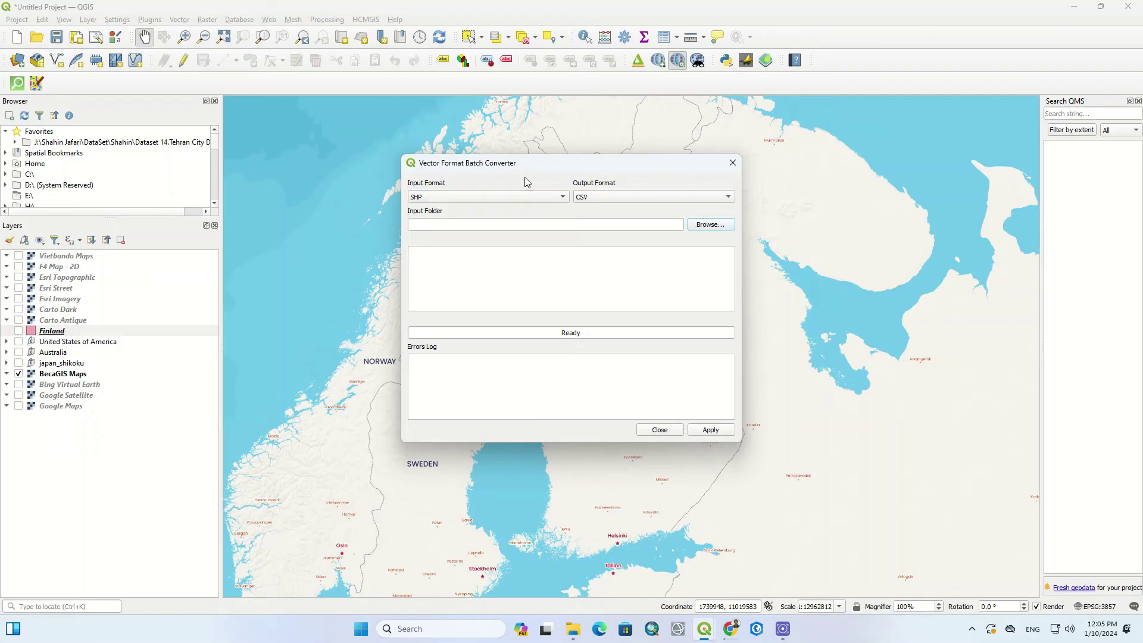
pyautogui.click(598, 202)
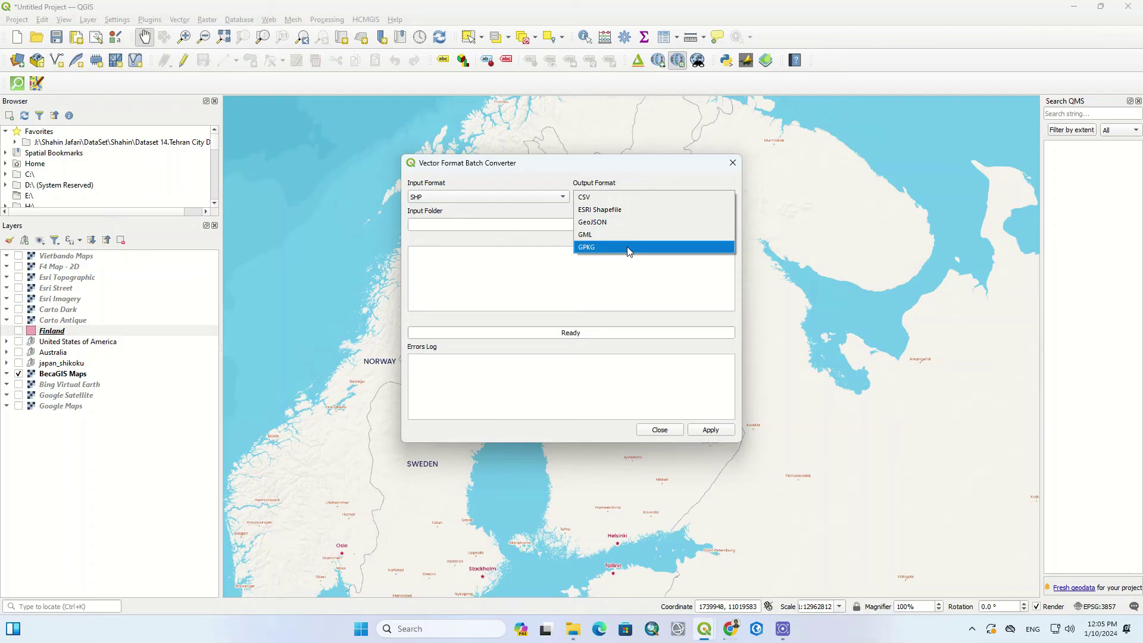
pyautogui.click(628, 247)
pyautogui.click(621, 198)
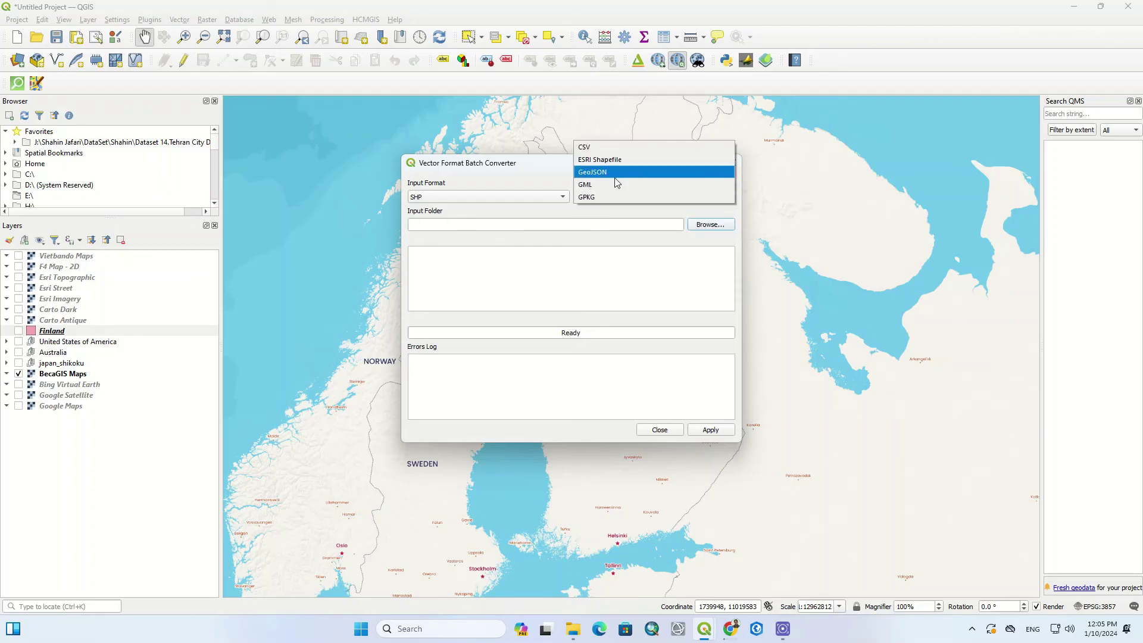
pyautogui.click(578, 157)
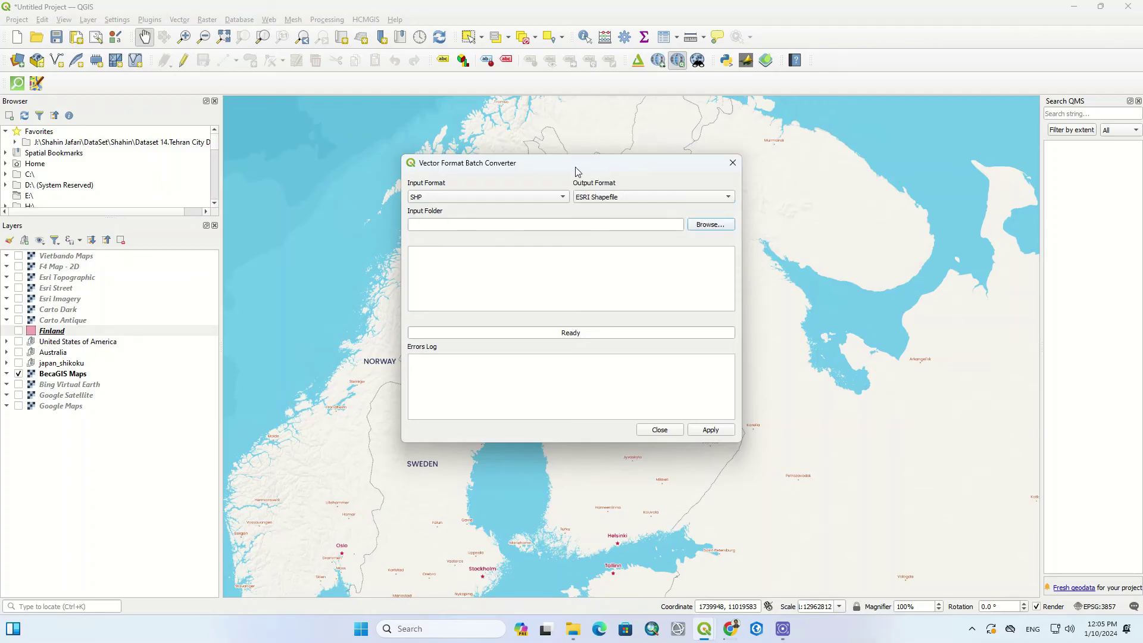
pyautogui.click(733, 163)
pyautogui.click(369, 19)
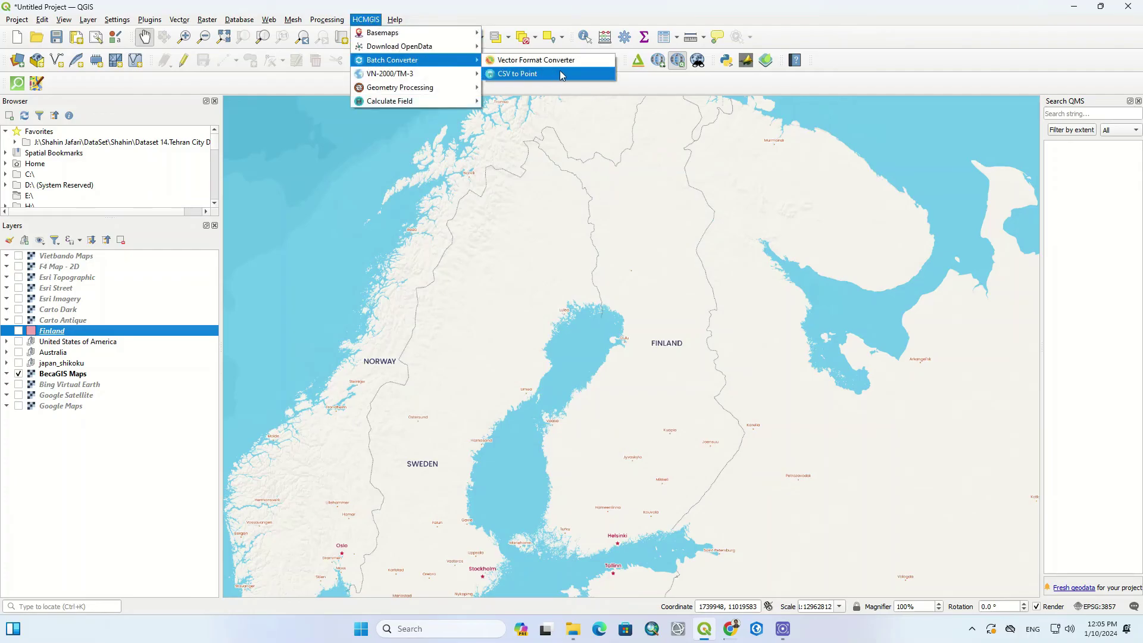
pyautogui.click(561, 75)
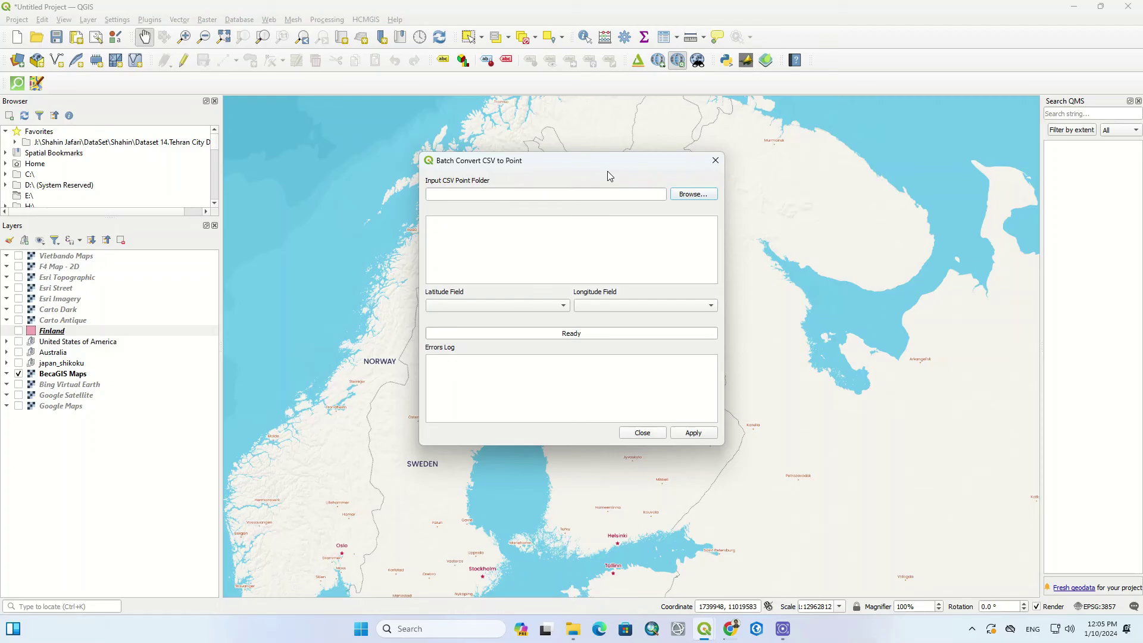
pyautogui.click(715, 160)
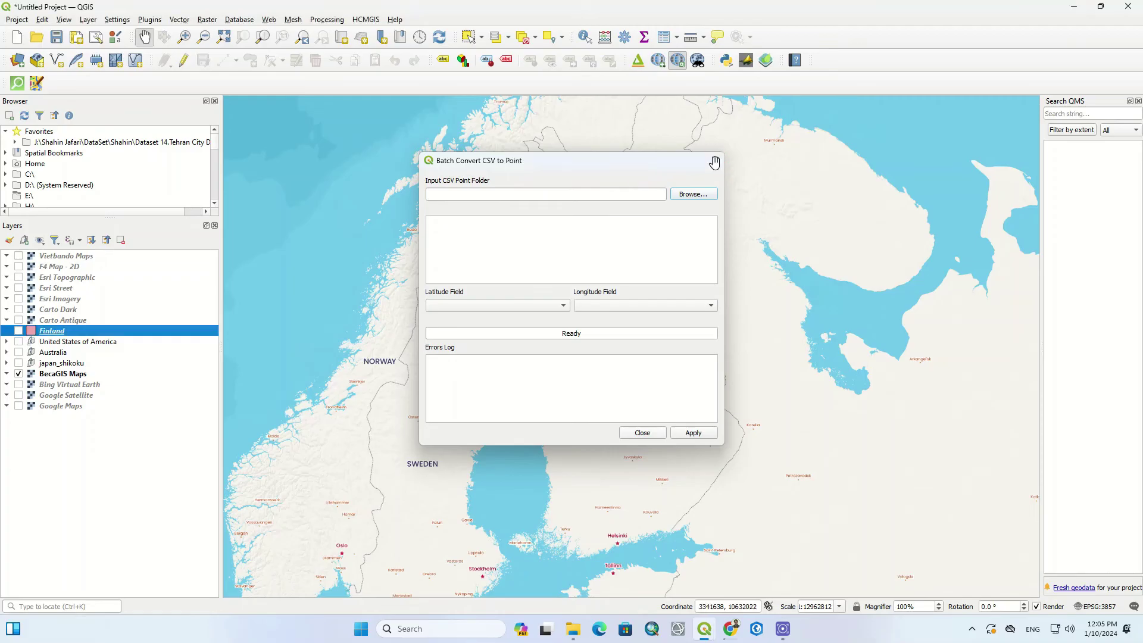
pyautogui.click(370, 19)
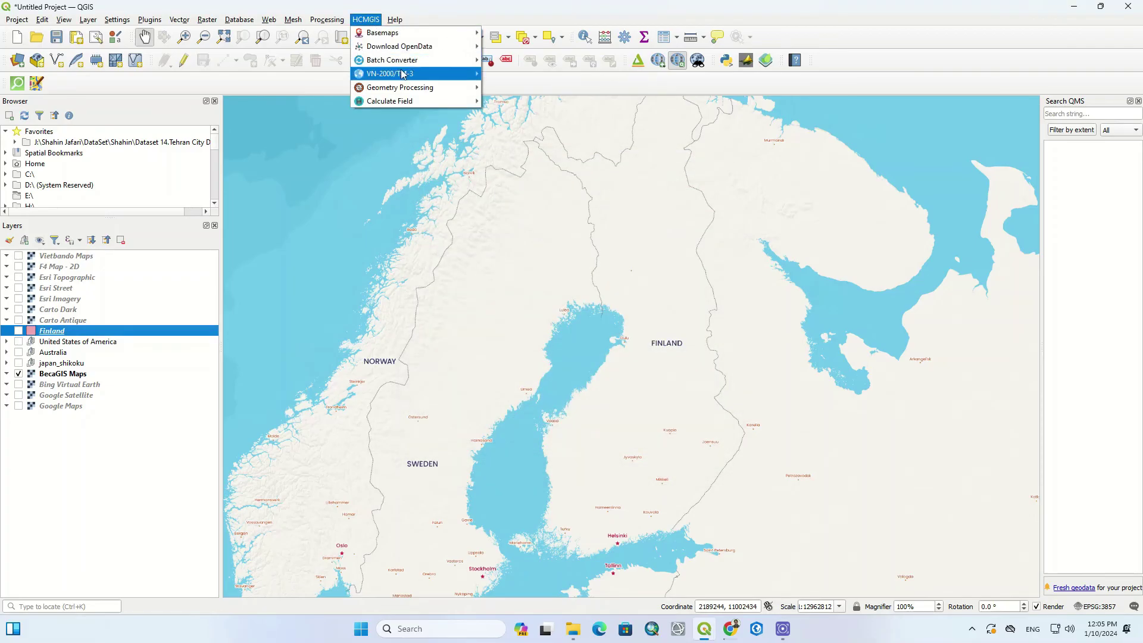
pyautogui.moveTo(390, 73)
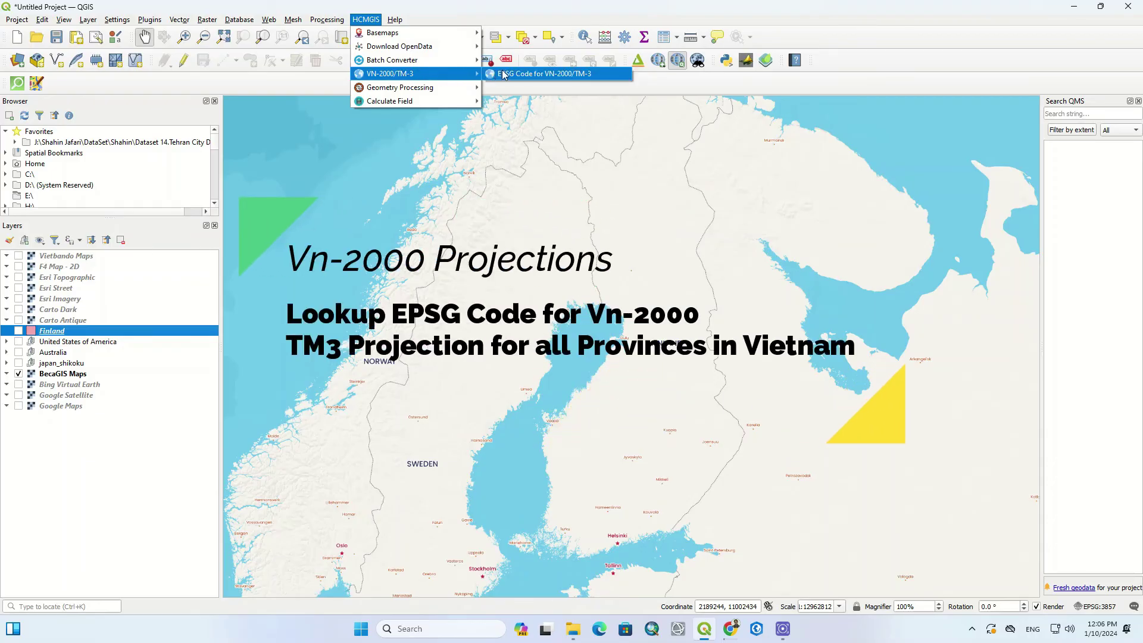
pyautogui.click(504, 75)
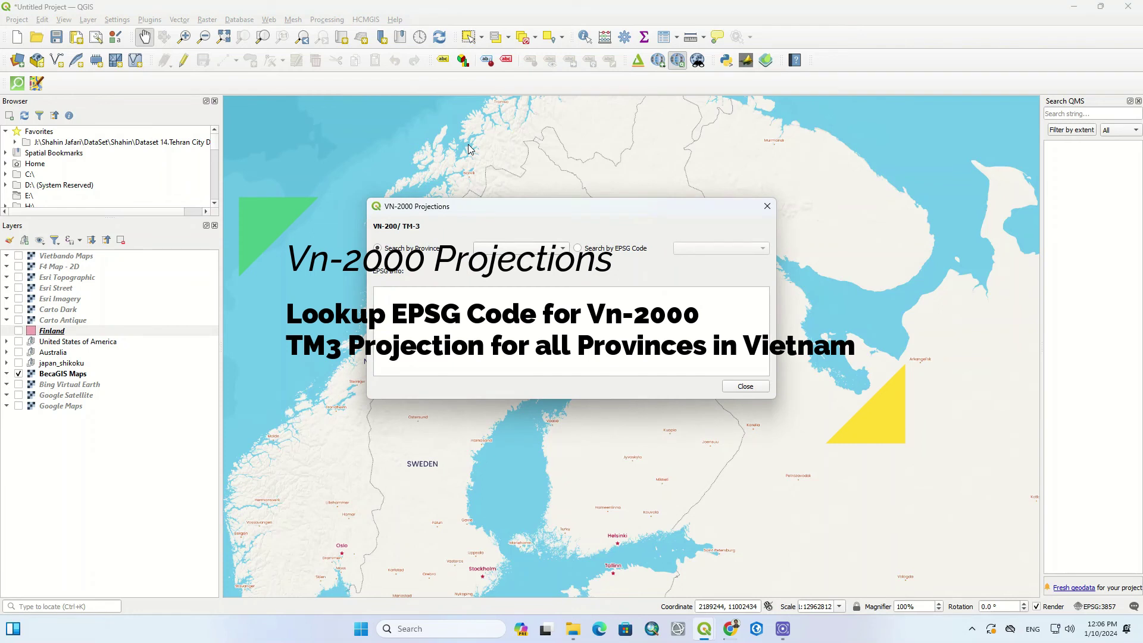
pyautogui.click(772, 205)
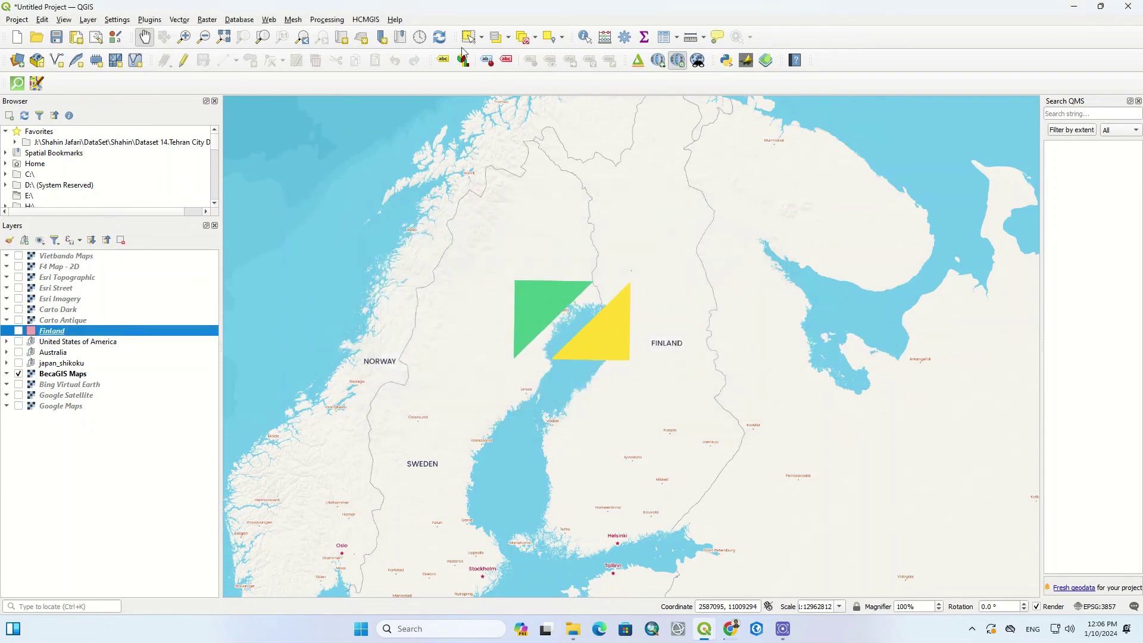
pyautogui.click(365, 19)
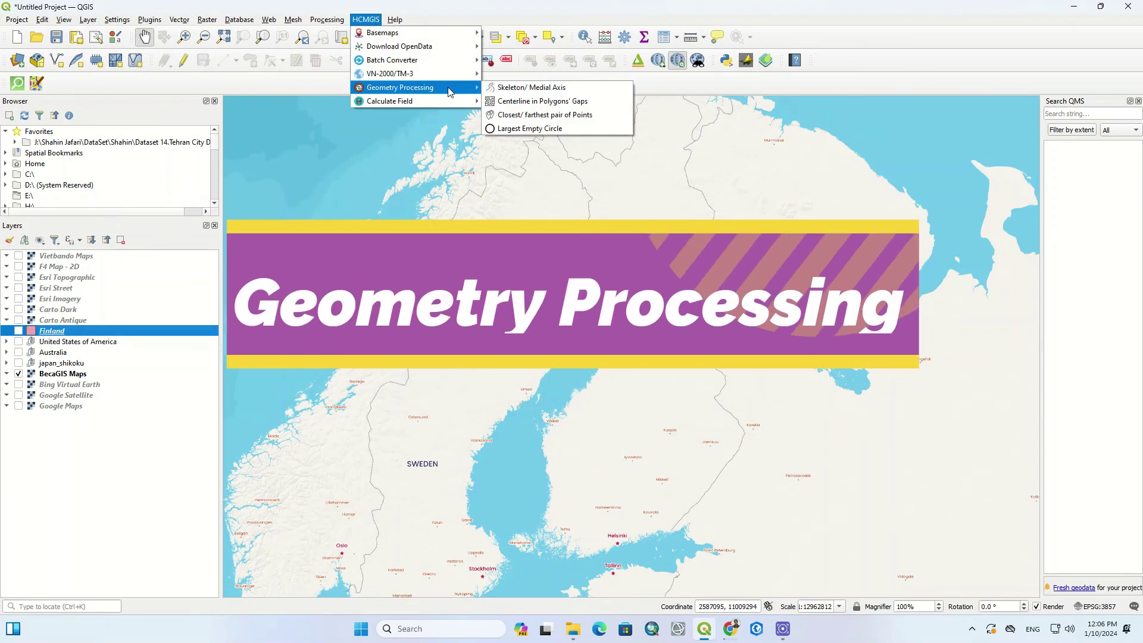
pyautogui.moveTo(400, 87)
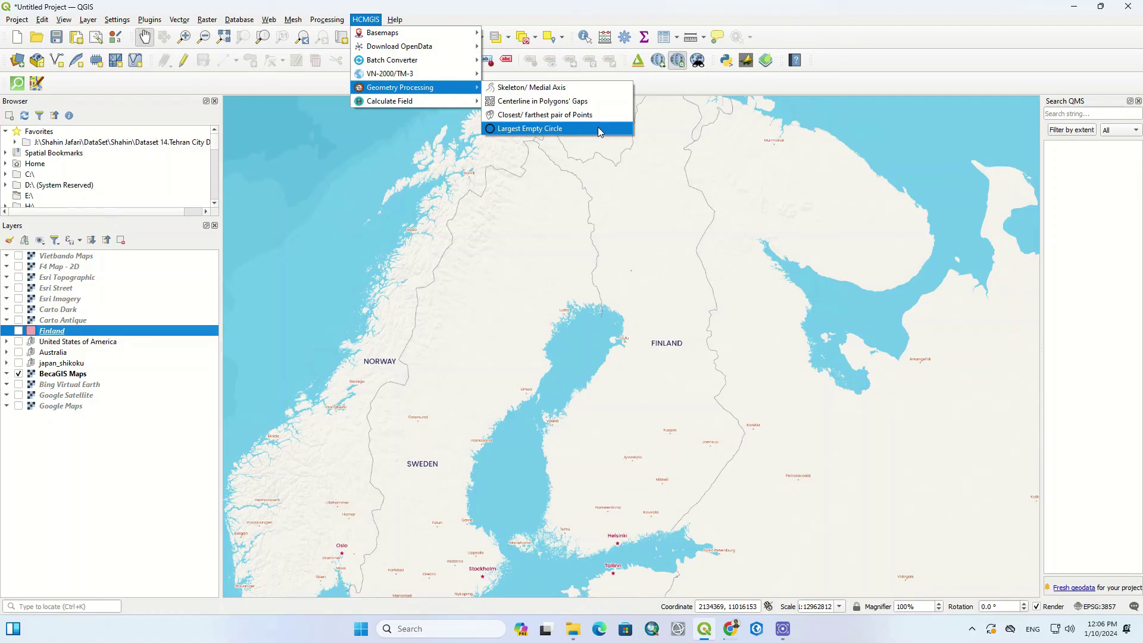
# Run Largest Empty Circle on gis_osm_natural_free_1 with unique field osm_id, creating lec1
pyautogui.click(597, 130)
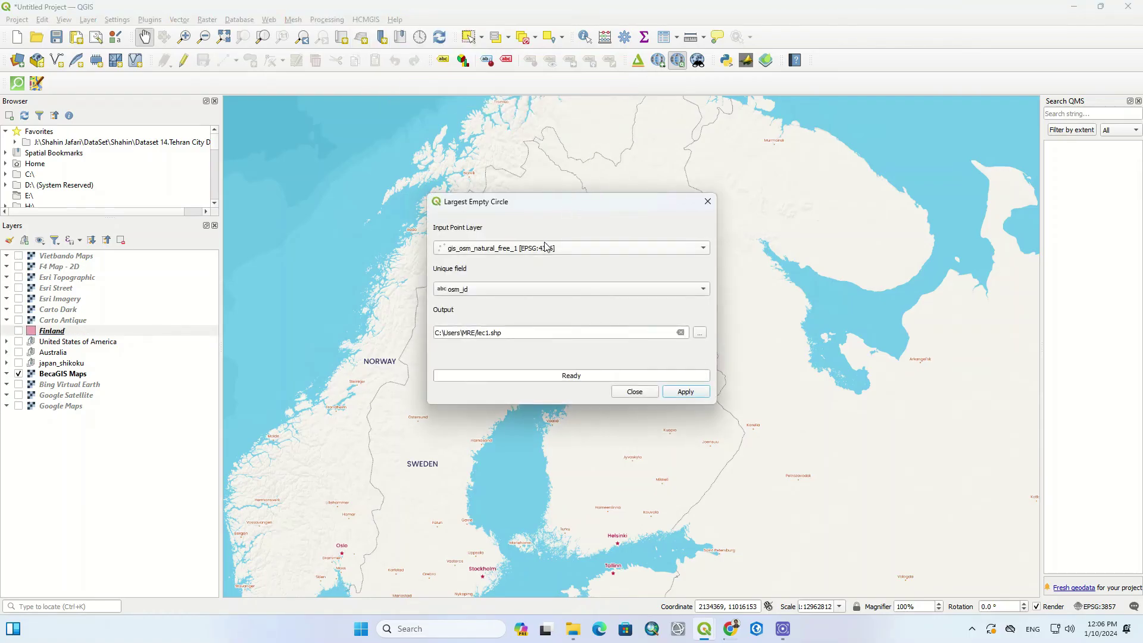
pyautogui.click(544, 247)
pyautogui.click(544, 247)
pyautogui.click(497, 289)
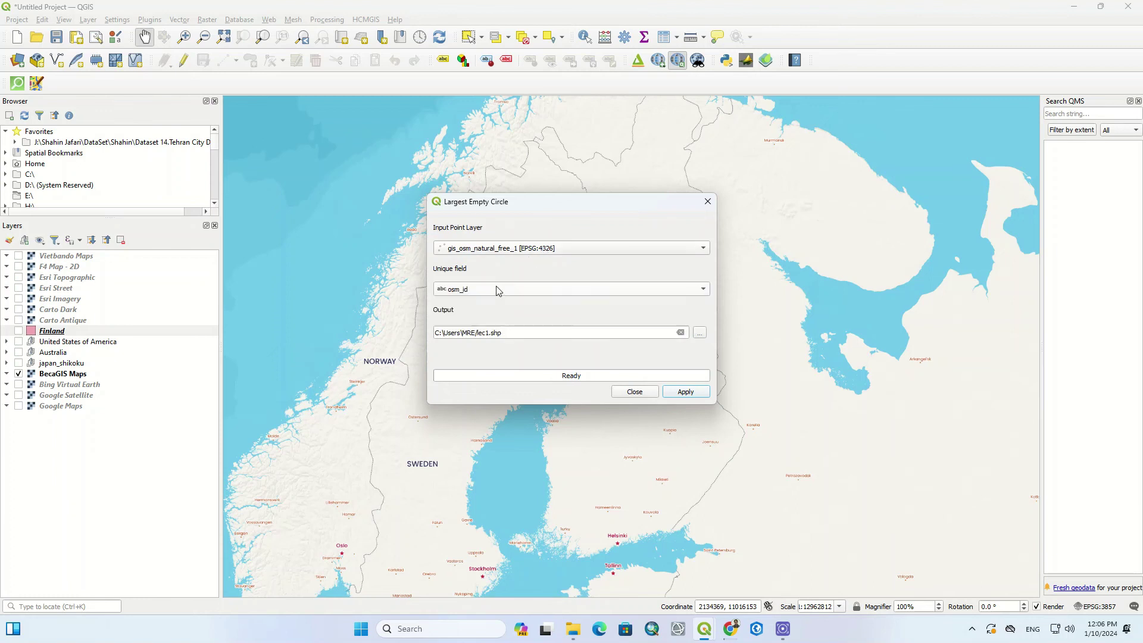
pyautogui.click(684, 395)
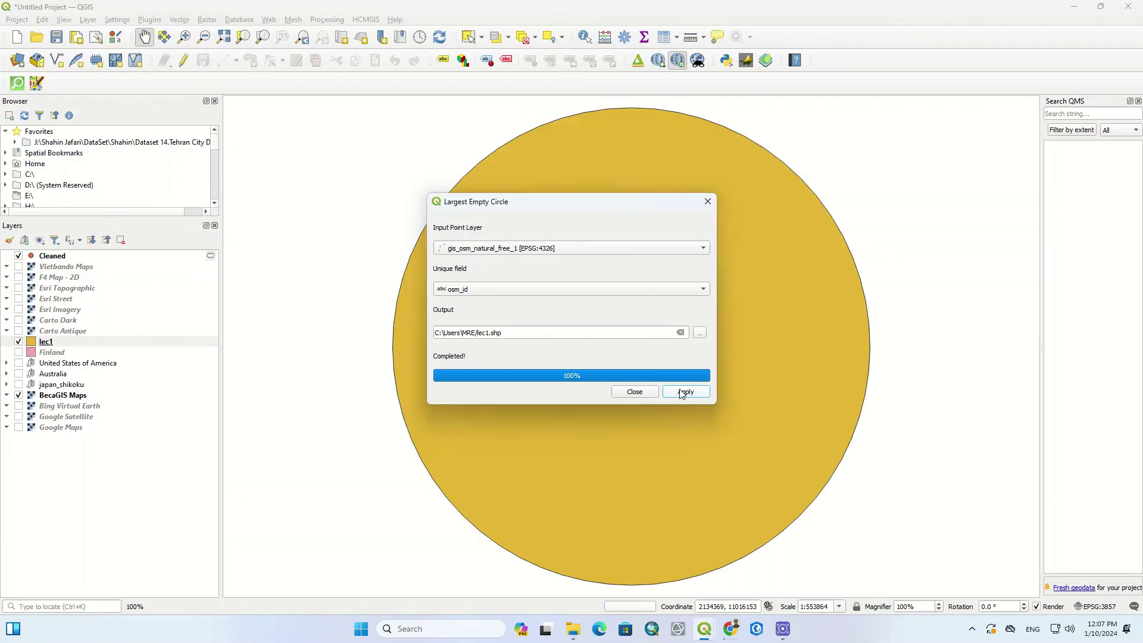
pyautogui.click(708, 202)
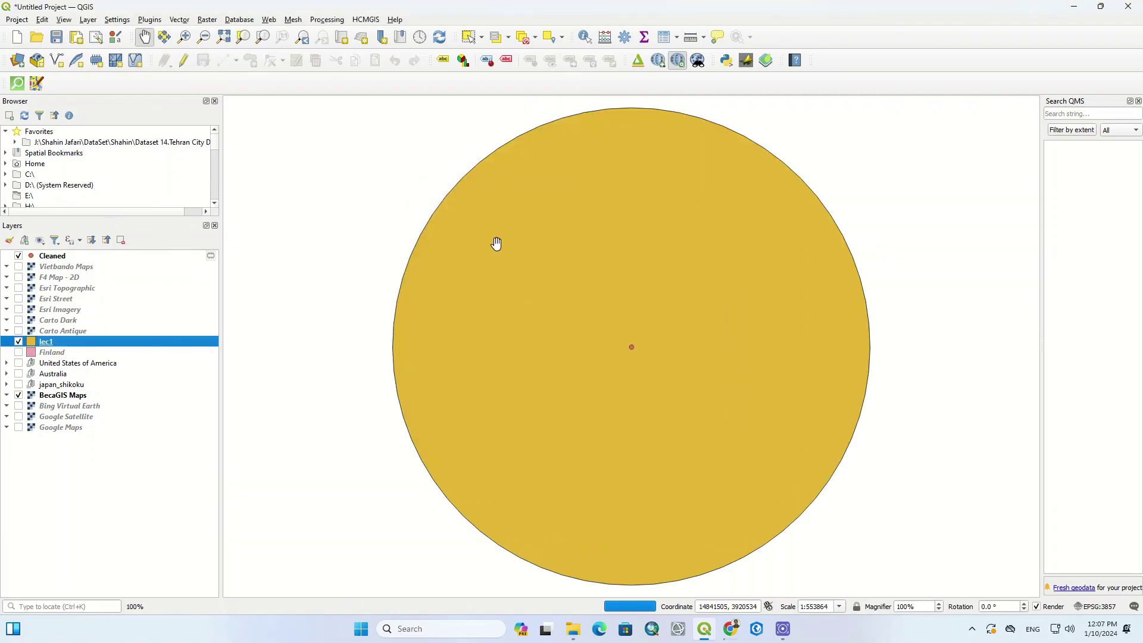
# Open the HCMGIS menu to reach its Calculate Field tools
pyautogui.click(366, 19)
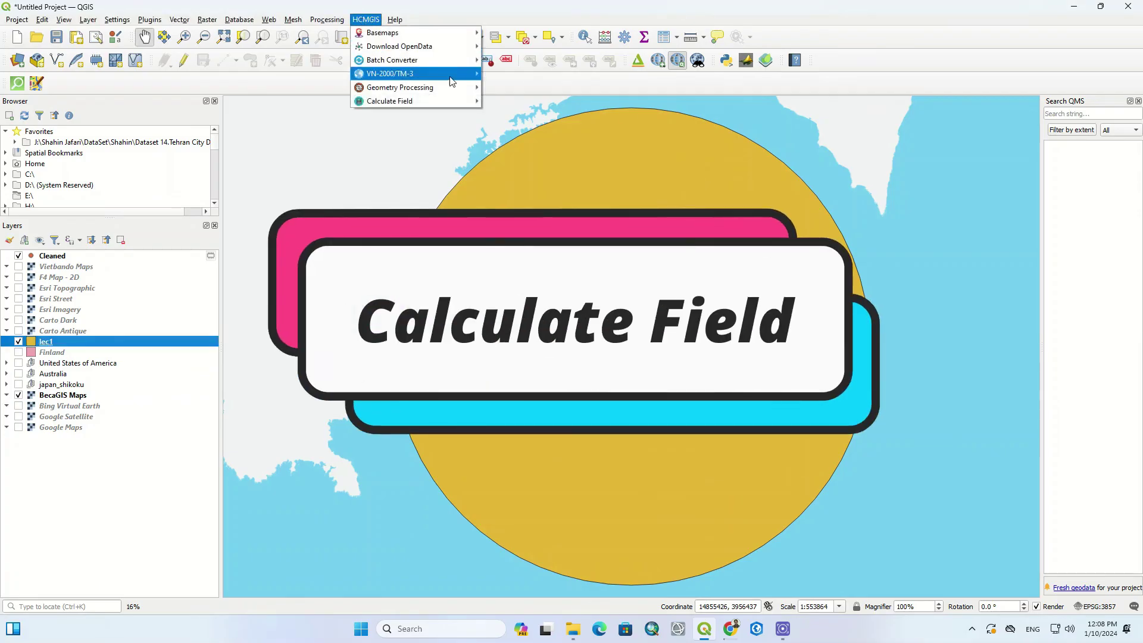